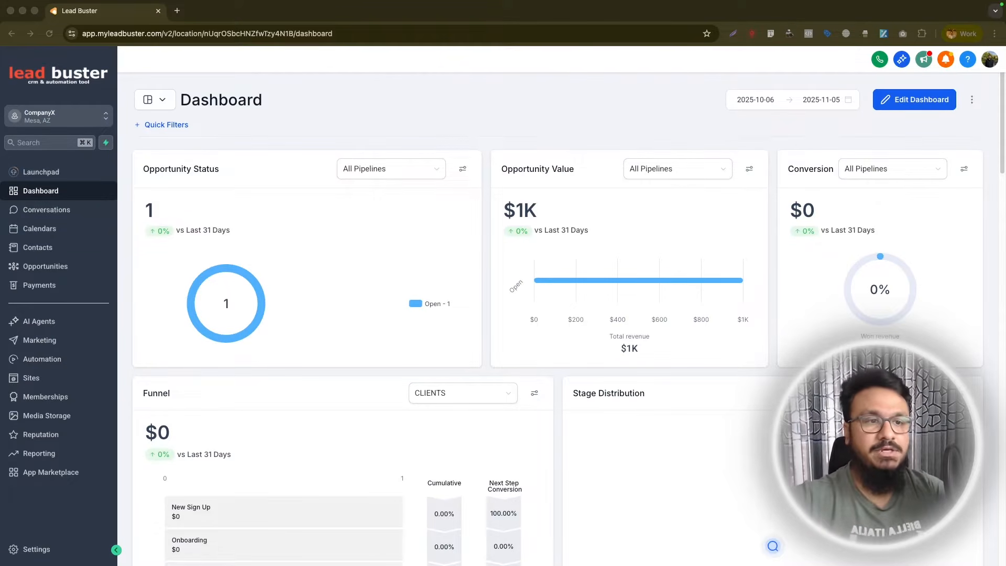
# - Open the Surveys builder under Sites and create a new blank survey
pyautogui.click(45, 249)
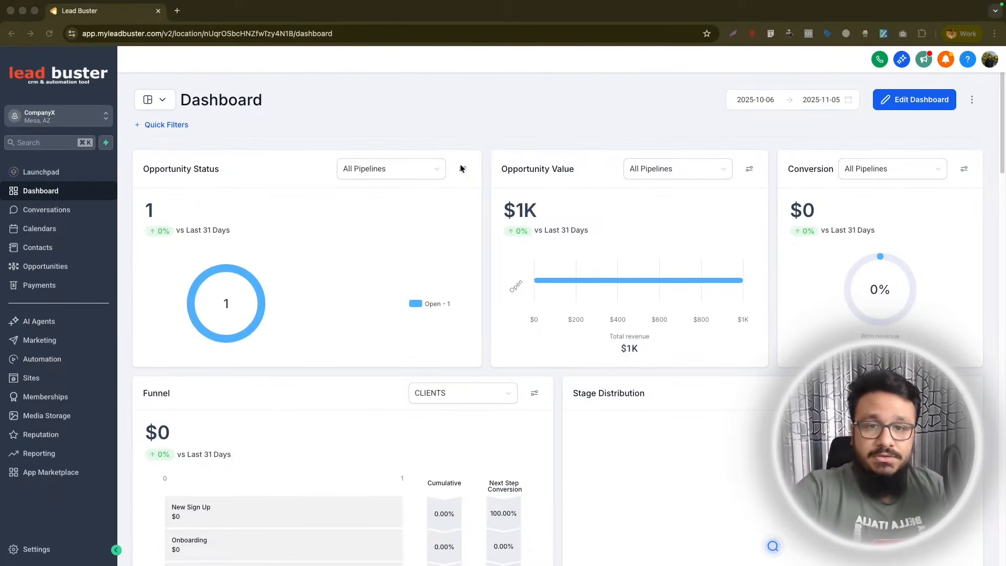
pyautogui.click(72, 96)
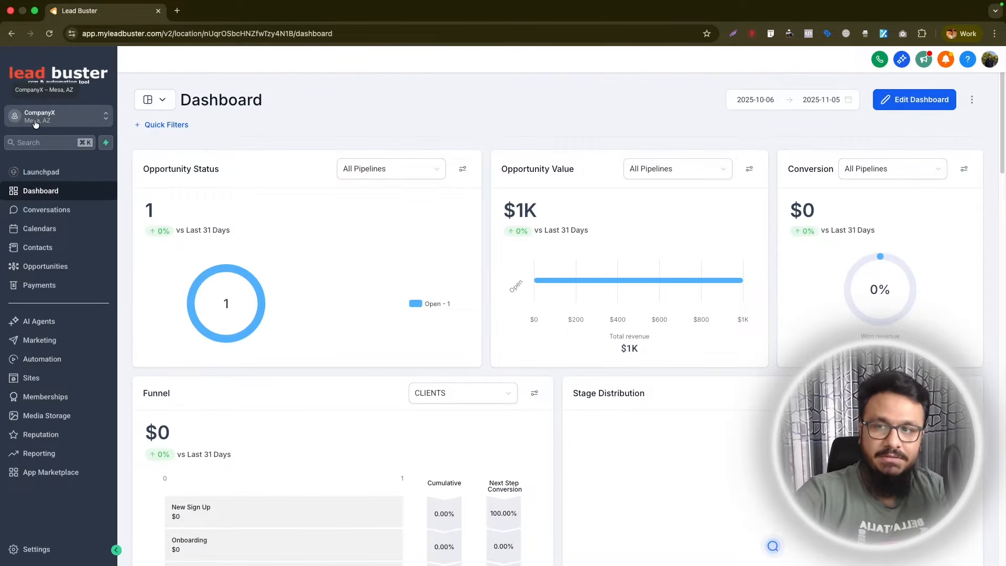
pyautogui.click(32, 378)
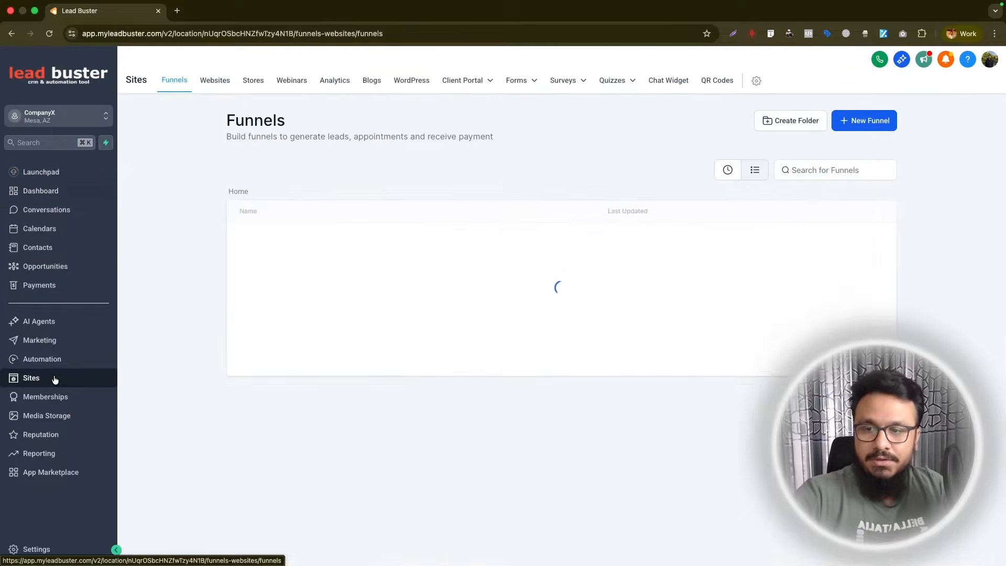
pyautogui.click(566, 81)
pyautogui.click(542, 105)
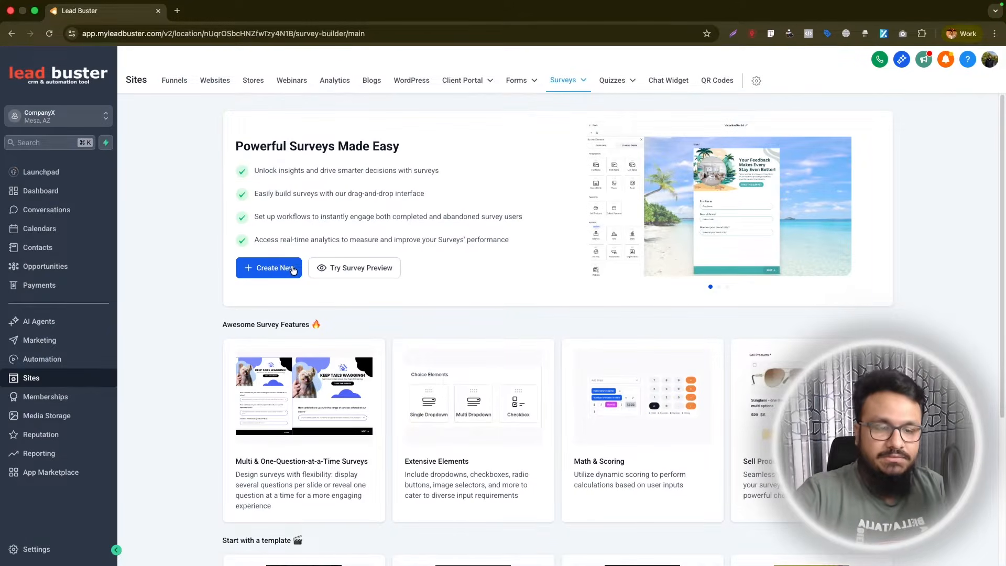
pyautogui.click(293, 269)
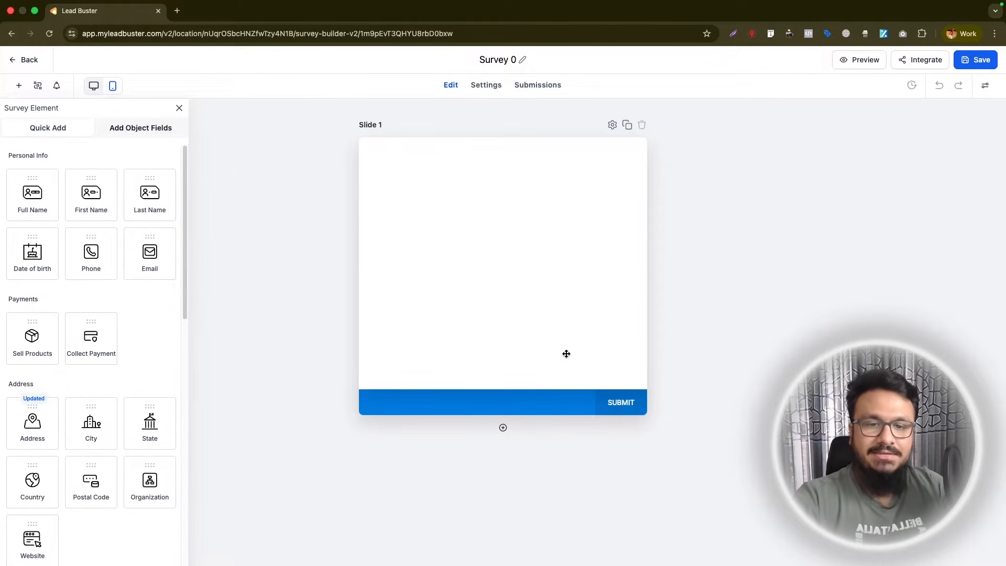
# - Add Slide 2 and Slide 3 to the survey below Slide 1
pyautogui.click(503, 428)
pyautogui.scroll(-5, 498, 471)
pyautogui.click(499, 538)
pyautogui.scroll(-4, 92, 380)
pyautogui.scroll(4, 93, 341)
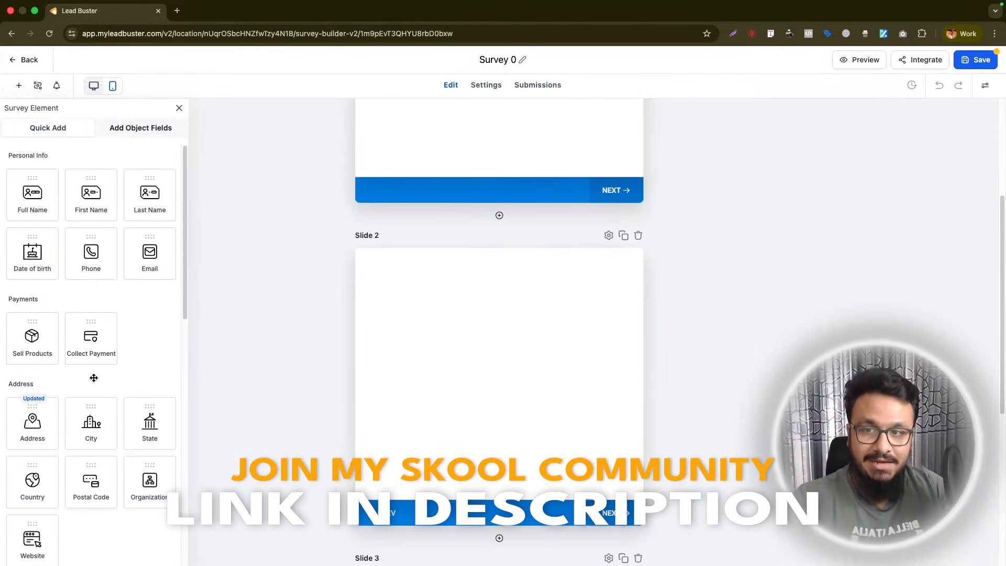
pyautogui.scroll(4, 397, 341)
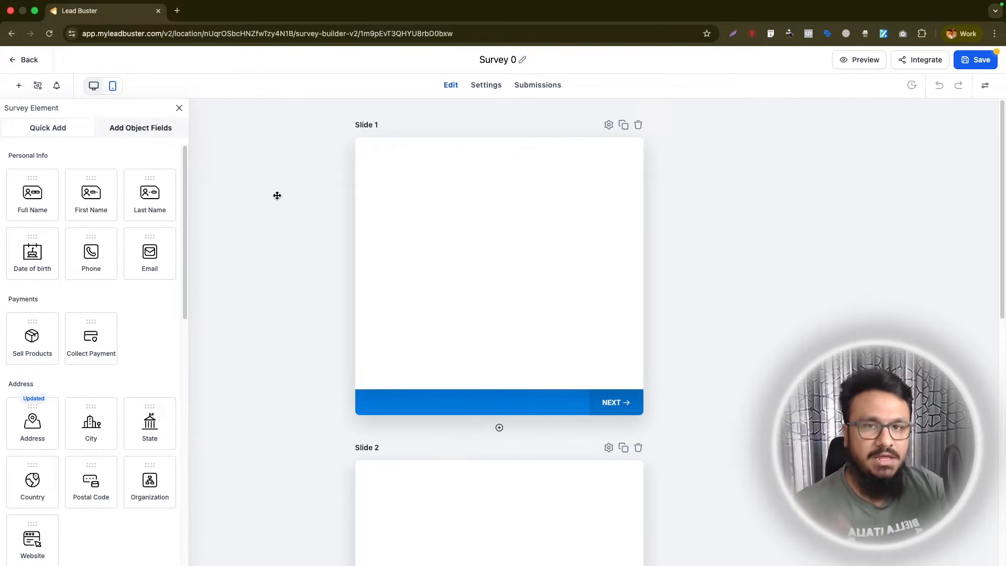
# - Add First Name, Last Name, Email and Phone fields to Slide 1, arranged in that order
pyautogui.moveTo(105, 209); pyautogui.dragTo(384, 196)
pyautogui.moveTo(150, 199); pyautogui.dragTo(412, 231)
pyautogui.moveTo(91, 252); pyautogui.dragTo(409, 236)
pyautogui.moveTo(150, 251); pyautogui.dragTo(402, 257)
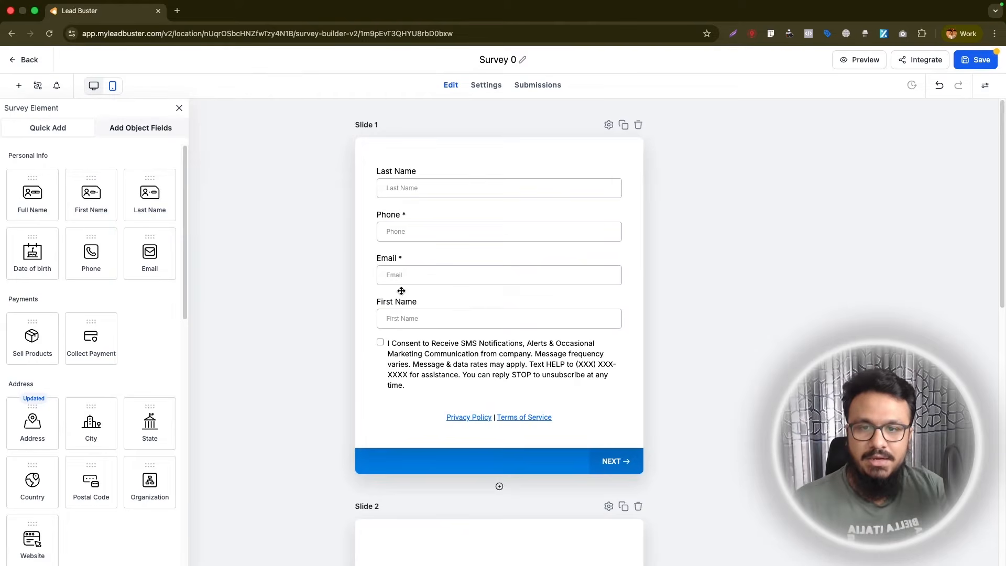
pyautogui.moveTo(409, 298); pyautogui.dragTo(407, 170)
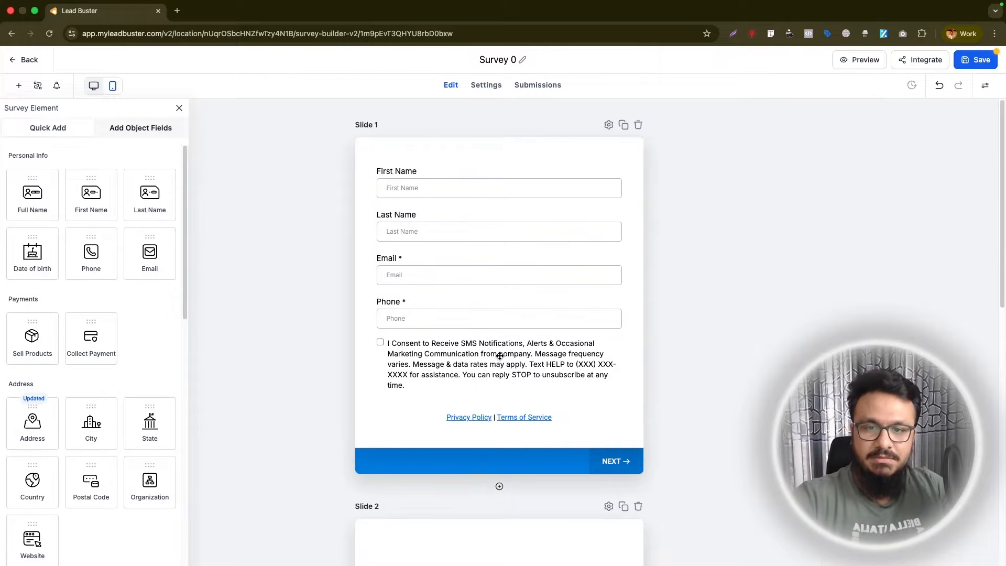
# - Replace Slide 1's SMS consent checkbox with a new T & C element and delete the Privacy Policy and Terms of Service links
pyautogui.click(476, 351)
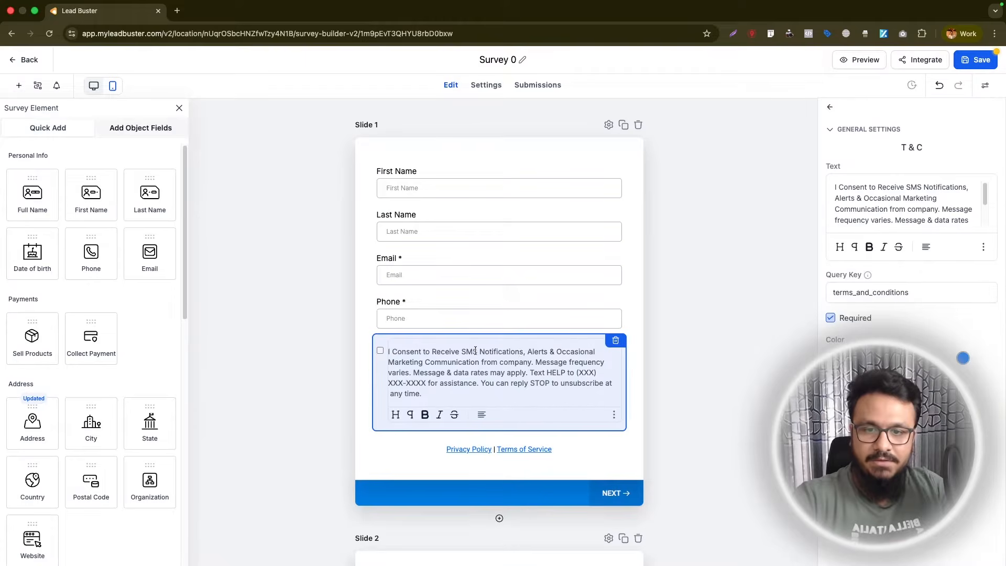
pyautogui.click(614, 342)
pyautogui.scroll(-15, 129, 401)
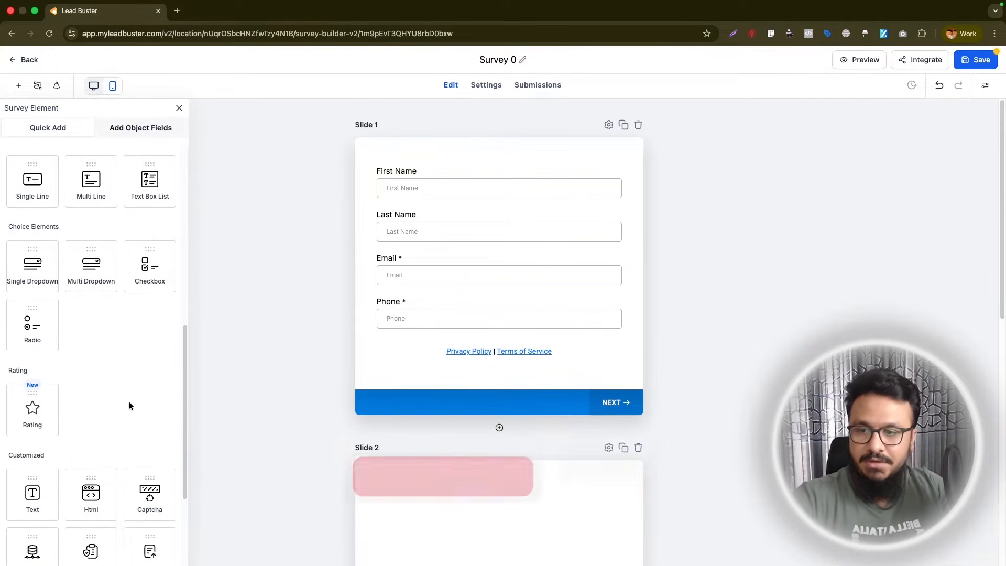
pyautogui.moveTo(91, 356); pyautogui.dragTo(436, 353)
pyautogui.click(485, 386)
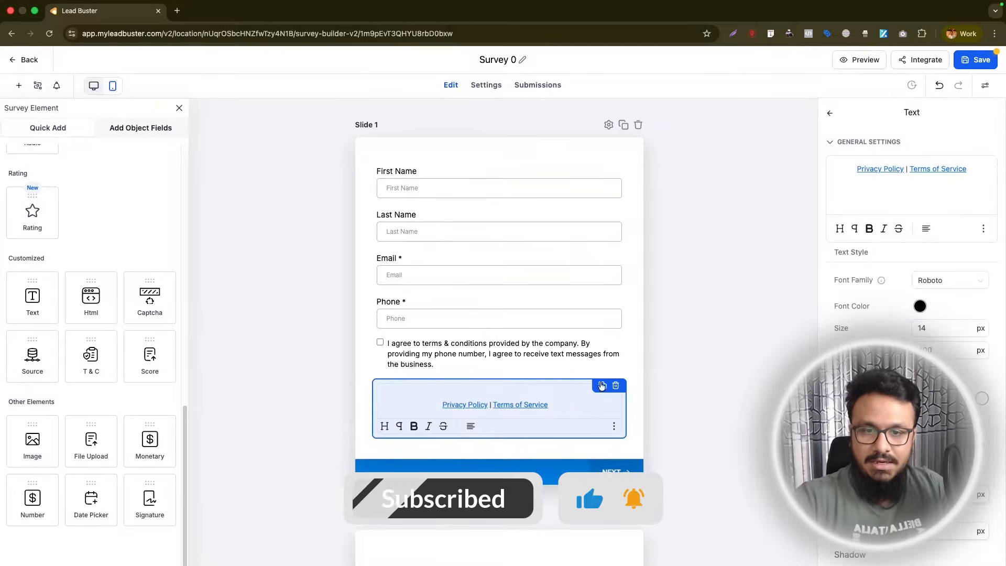
pyautogui.click(618, 386)
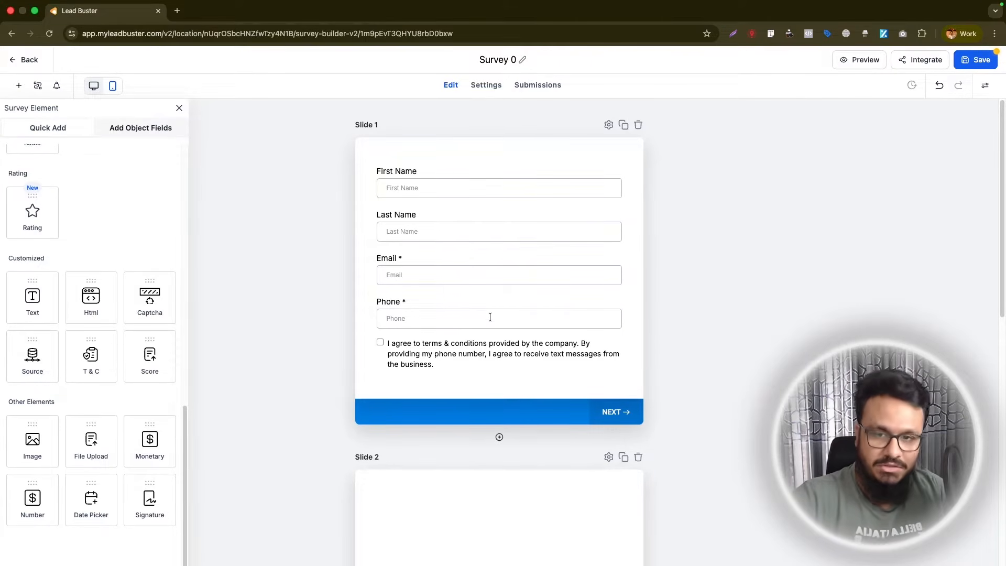
# - Add a Single Line field to Slide 2 and label it "What Is Your Goal"
pyautogui.scroll(5, 75, 338)
pyautogui.scroll(5, 77, 337)
pyautogui.scroll(-10, 78, 337)
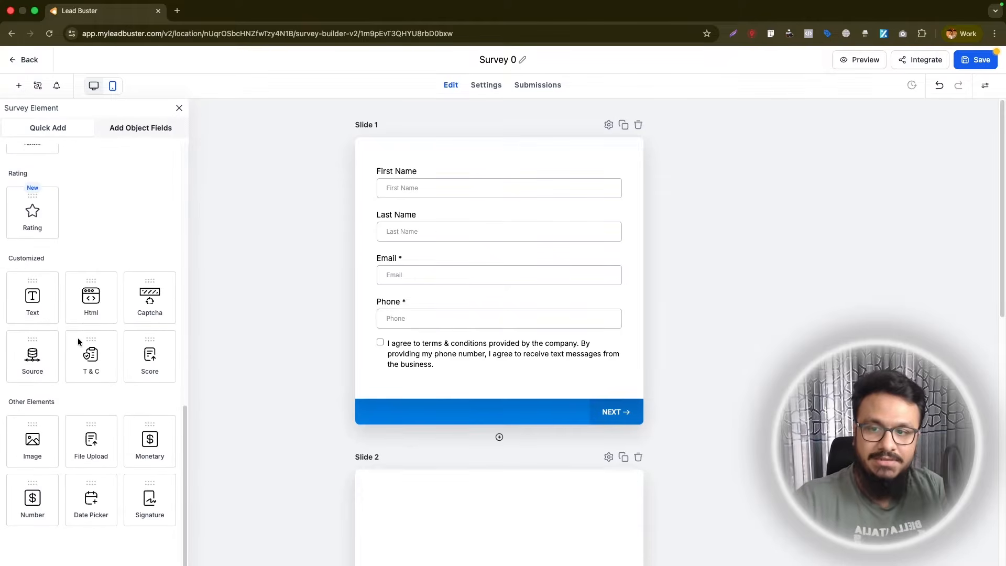
pyautogui.scroll(8, 78, 338)
pyautogui.scroll(-2, 80, 367)
pyautogui.scroll(-4, 82, 397)
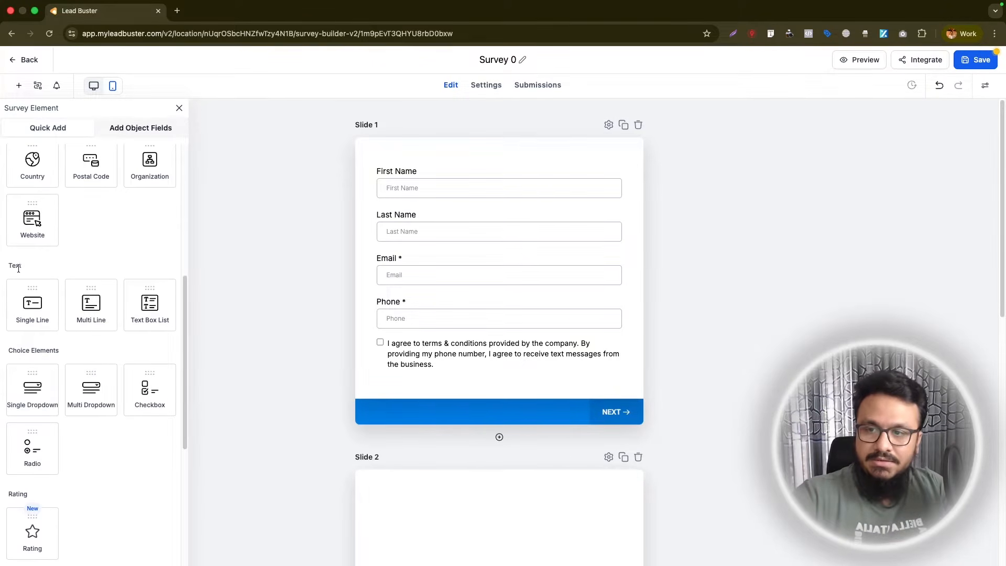
pyautogui.scroll(-5, 503, 332)
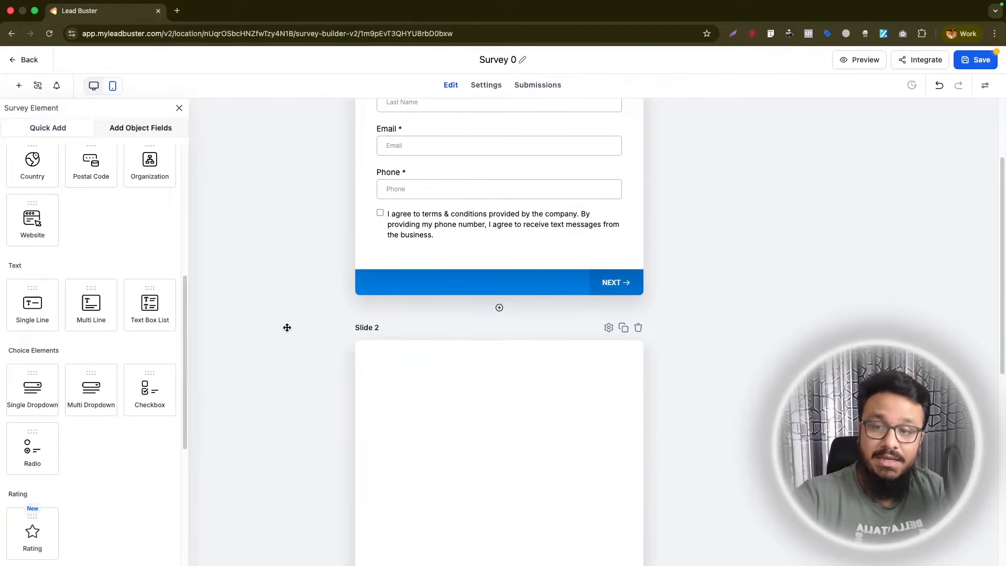
pyautogui.moveTo(36, 310); pyautogui.dragTo(464, 312)
pyautogui.moveTo(893, 220); pyautogui.dragTo(795, 214)
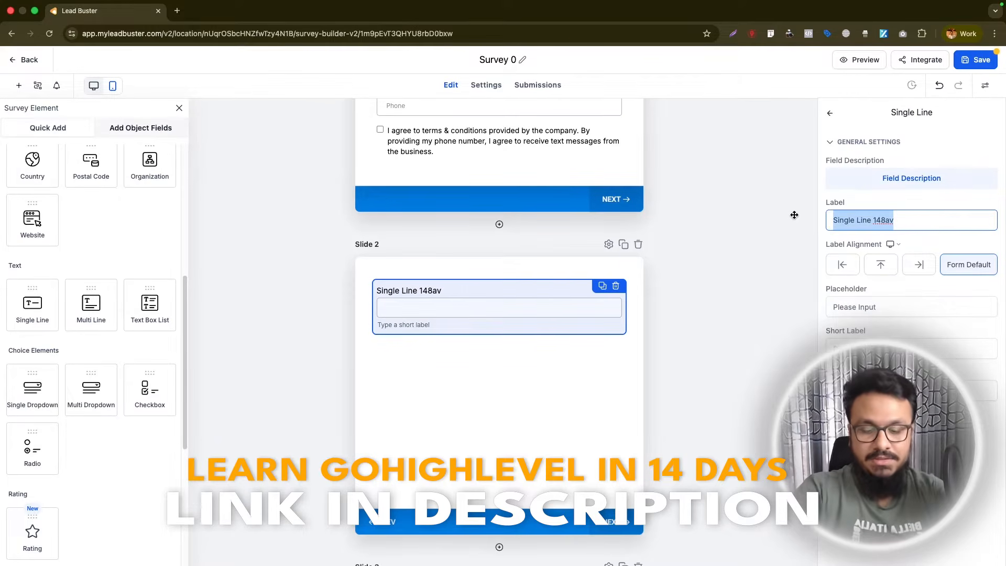
pyautogui.write('What Is Your Goal')
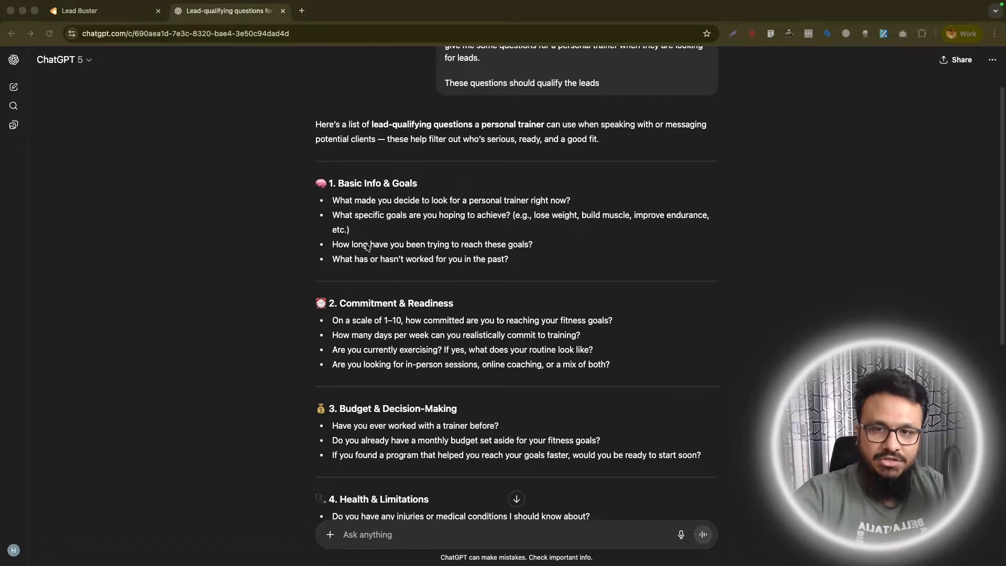
# - Copy "What made you decide to look for a personal trainer right now?" from ChatGPT and use it as the Slide 2 field's label
pyautogui.scroll(-1, 370, 267)
pyautogui.scroll(-2, 370, 270)
pyautogui.scroll(4, 341, 273)
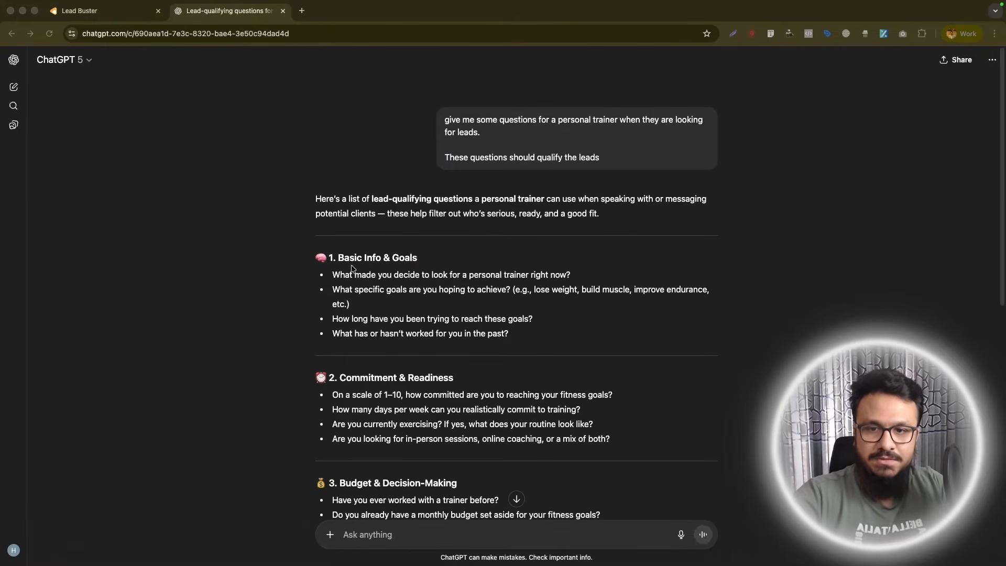
pyautogui.moveTo(334, 275); pyautogui.dragTo(581, 275)
pyautogui.press('super+c')
pyautogui.click(79, 10)
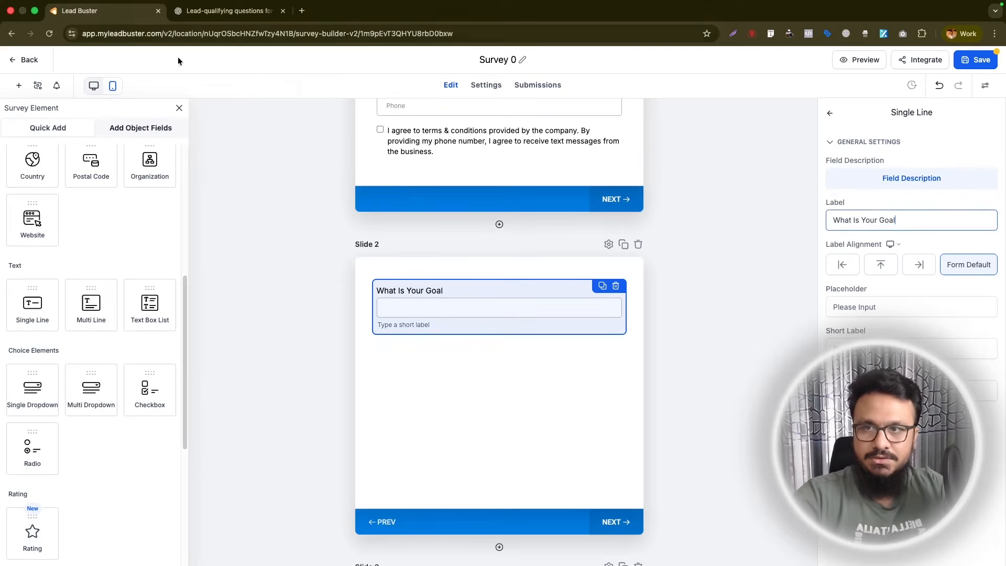
pyautogui.press('super+a')
pyautogui.press('super+v')
# - Set the Slide 2 field's placeholder to "Enter your answer"
pyautogui.press('Tab')
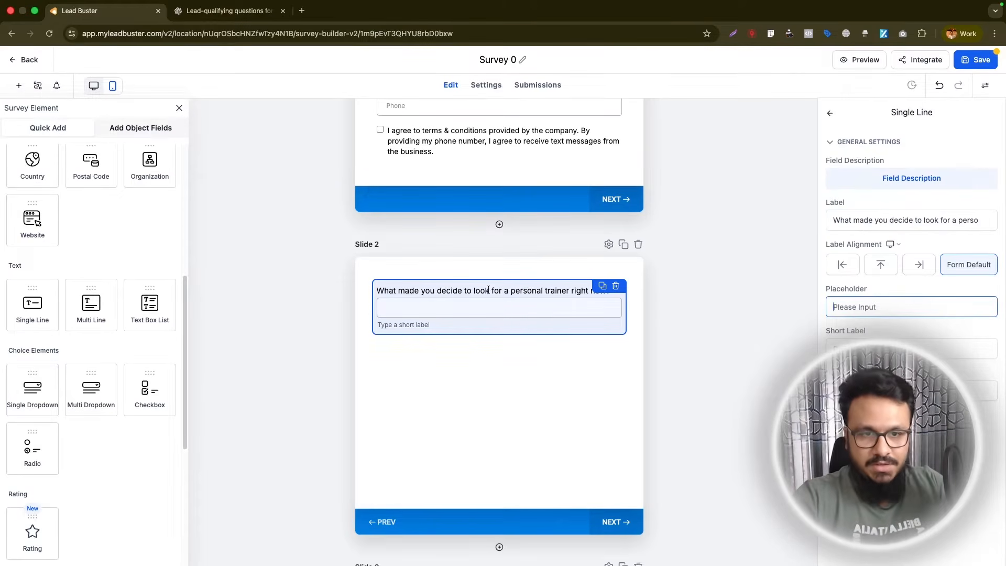
pyautogui.write('E')
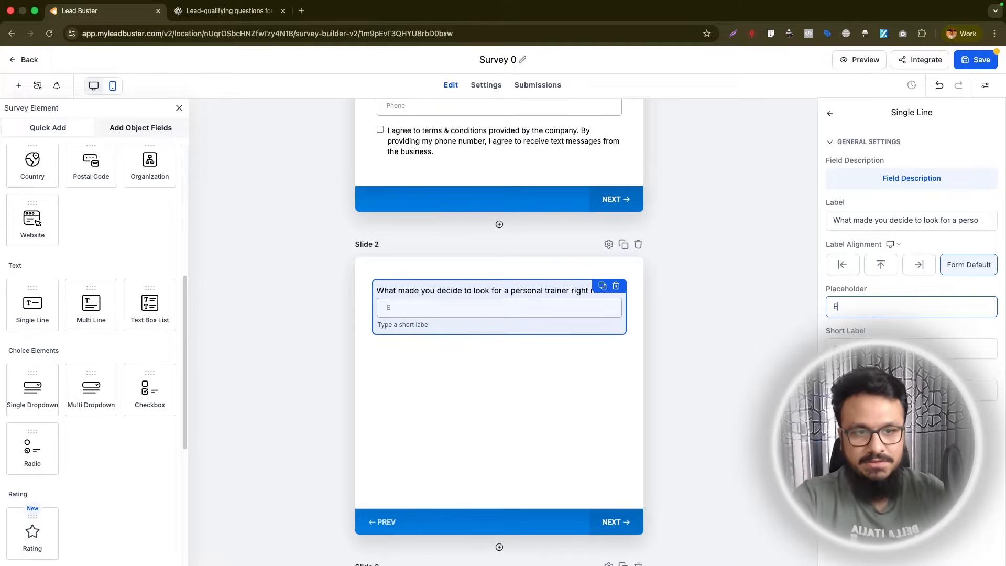
pyautogui.write('nter your answer')
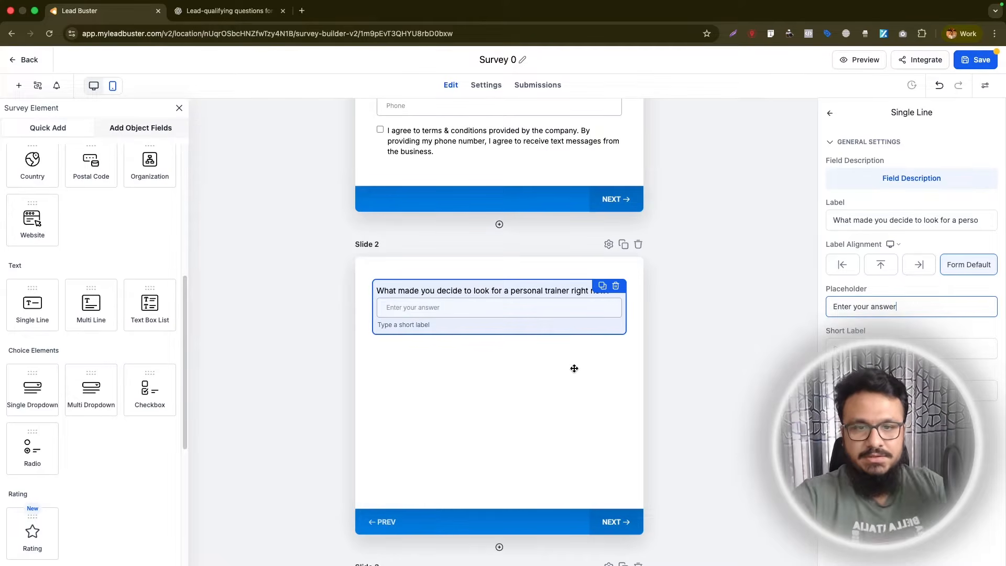
pyautogui.click(642, 363)
# - Add a Radio element to Slide 3 labelled "What specific goals are you hoping to achieve?", copying the question from ChatGPT
pyautogui.scroll(-5, 503, 516)
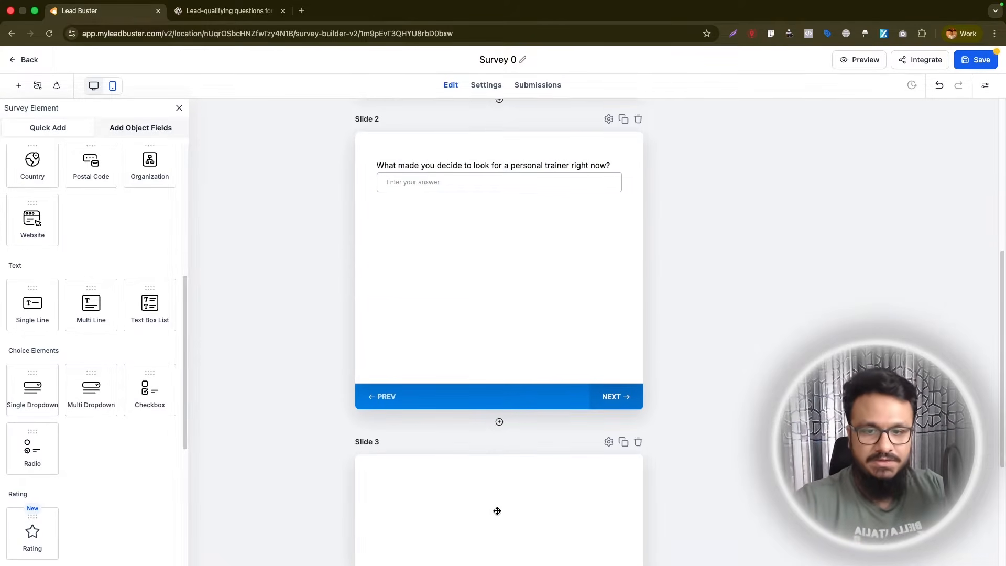
pyautogui.scroll(-2, 398, 374)
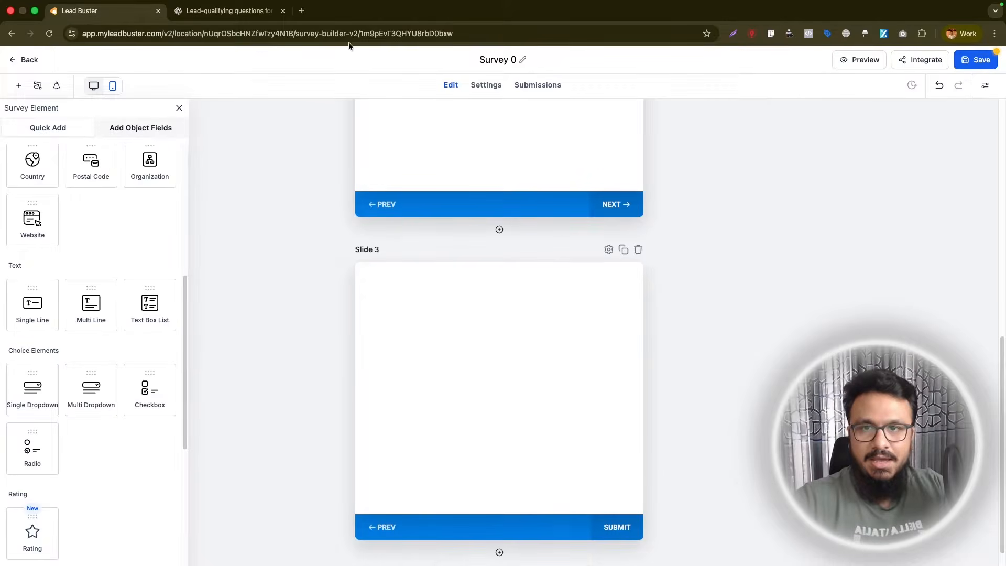
pyautogui.click(240, 12)
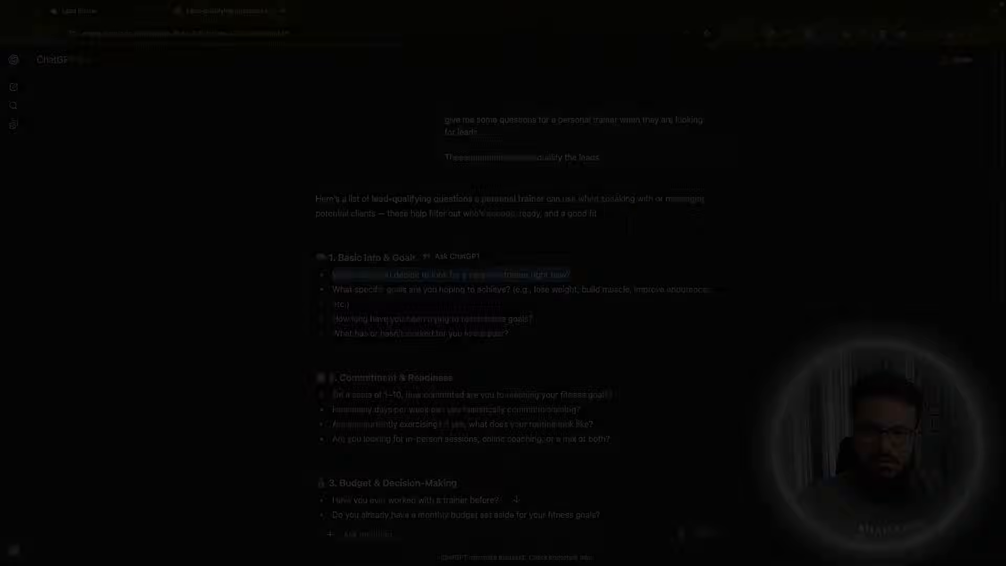
pyautogui.moveTo(333, 290); pyautogui.dragTo(492, 289)
pyautogui.press('super+c')
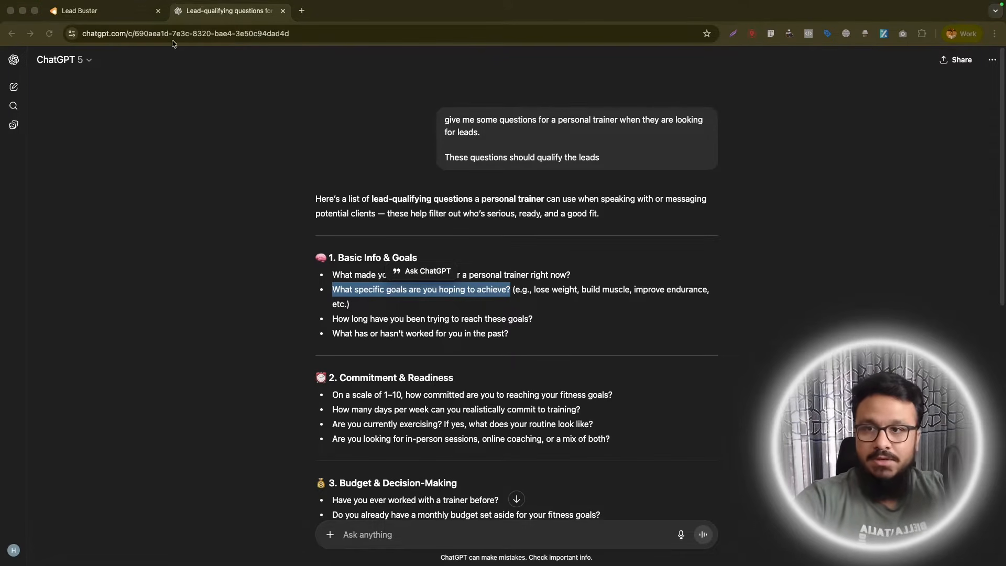
pyautogui.click(112, 8)
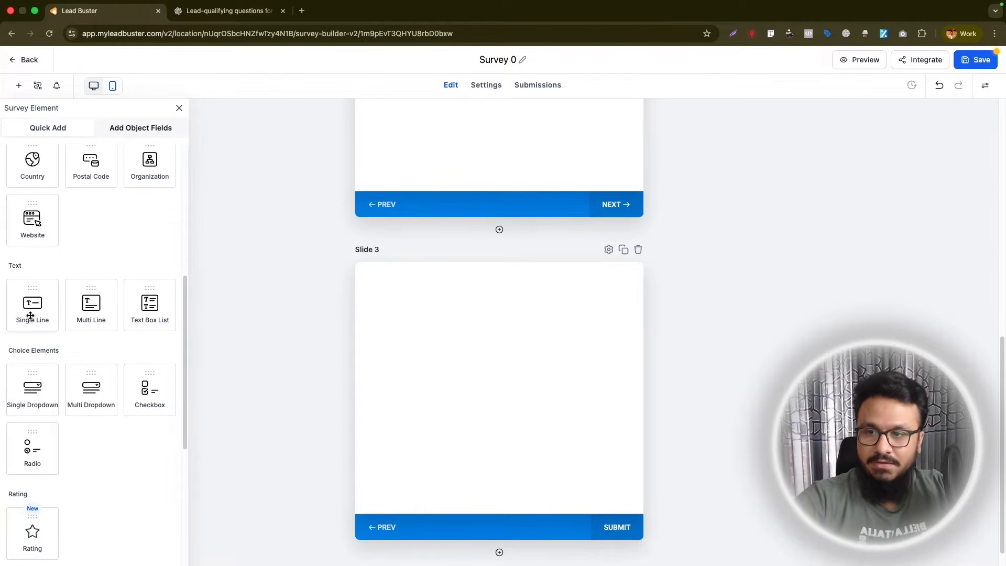
pyautogui.moveTo(34, 456); pyautogui.dragTo(438, 400)
pyautogui.tripleClick(892, 243)
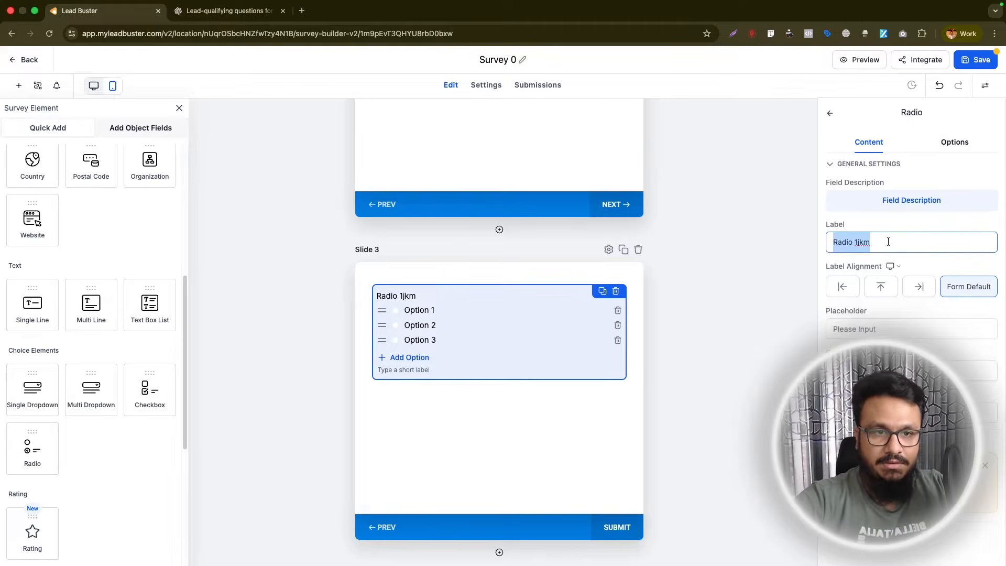
pyautogui.press('super+v')
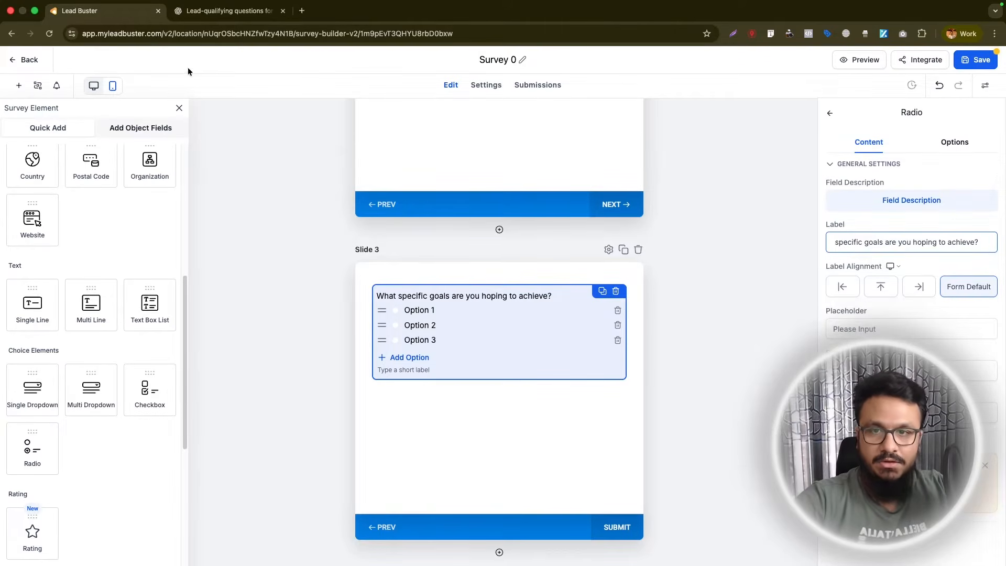
# - Copy "lose weight" from ChatGPT into the radio question's first option and capitalize it as "Lose weight"
pyautogui.click(211, 14)
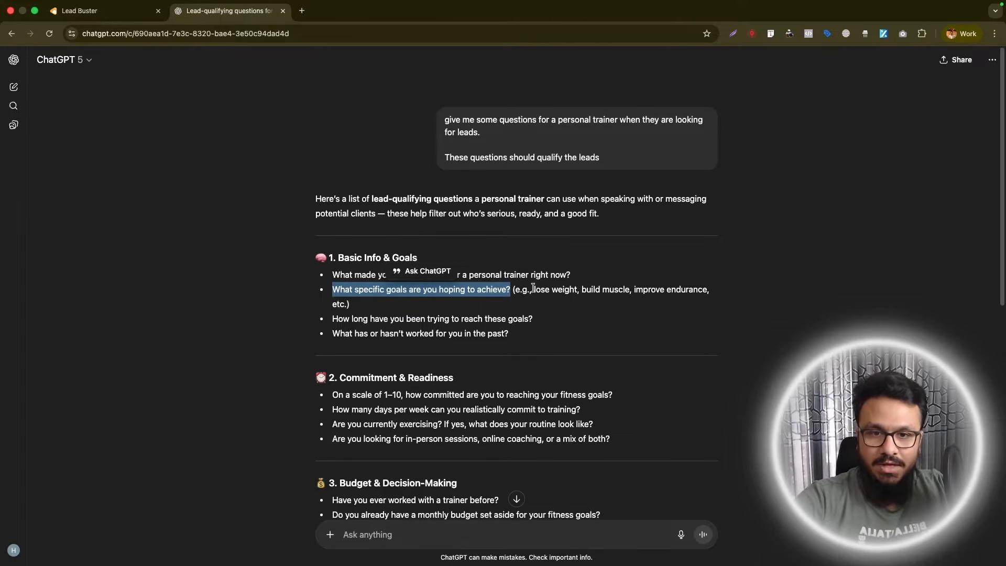
pyautogui.moveTo(532, 289); pyautogui.dragTo(572, 291)
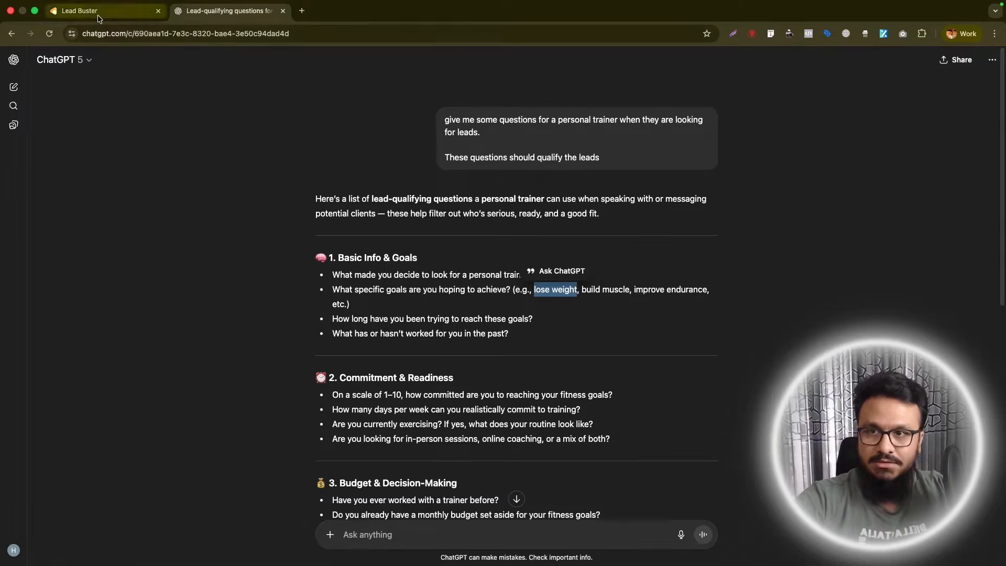
pyautogui.click(92, 11)
pyautogui.click(954, 142)
pyautogui.tripleClick(856, 282)
pyautogui.write('lose weight')
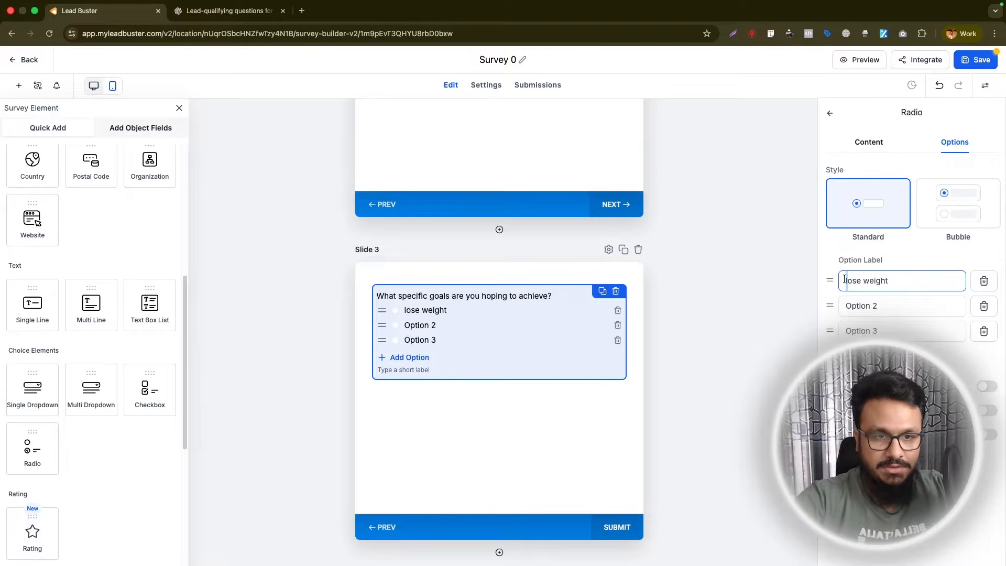
pyautogui.write('L')
# - Copy "build muscle" from ChatGPT into the radio question's second option and capitalize it as "Build muscle"
pyautogui.click(262, 13)
pyautogui.click(585, 289)
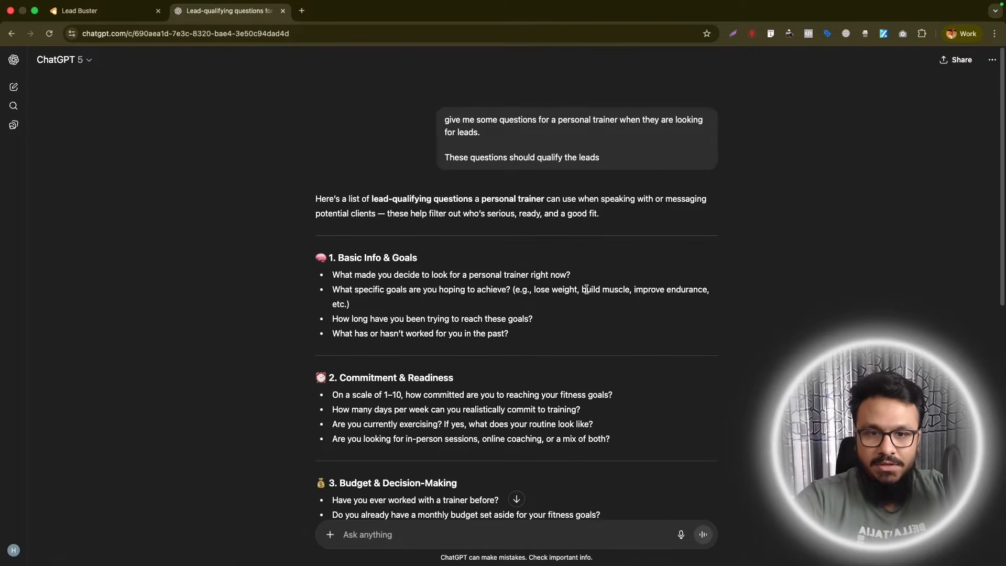
pyautogui.moveTo(582, 289); pyautogui.dragTo(631, 289)
pyautogui.click(92, 11)
pyautogui.click(841, 306)
pyautogui.write('build muscle')
pyautogui.moveTo(850, 306); pyautogui.dragTo(840, 303)
pyautogui.write('B')
# - Copy "improve endurance" from ChatGPT into the radio question's third option and capitalize it as "Improve endurance"
pyautogui.click(229, 11)
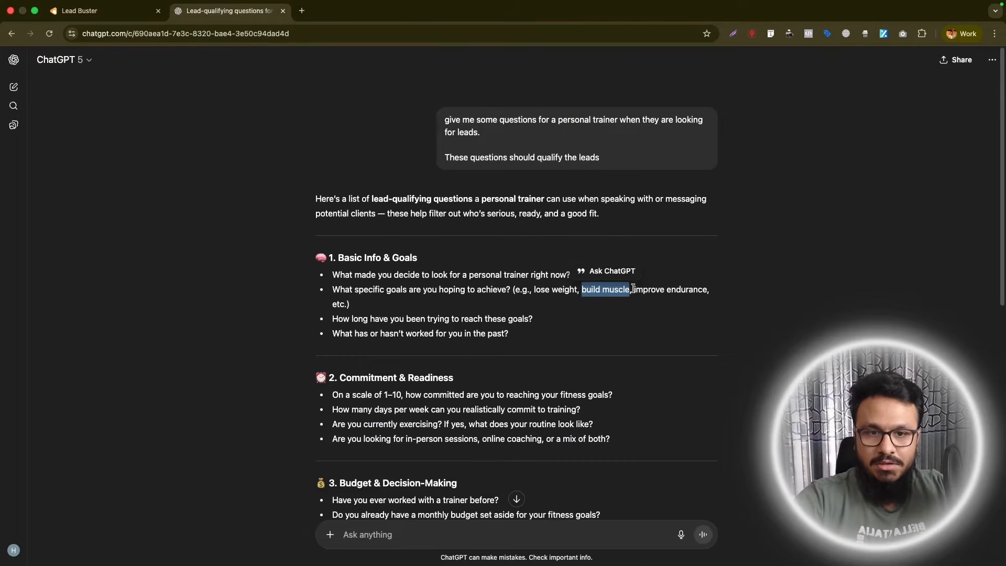
pyautogui.moveTo(634, 289); pyautogui.dragTo(707, 292)
pyautogui.press('super+c')
pyautogui.click(84, 26)
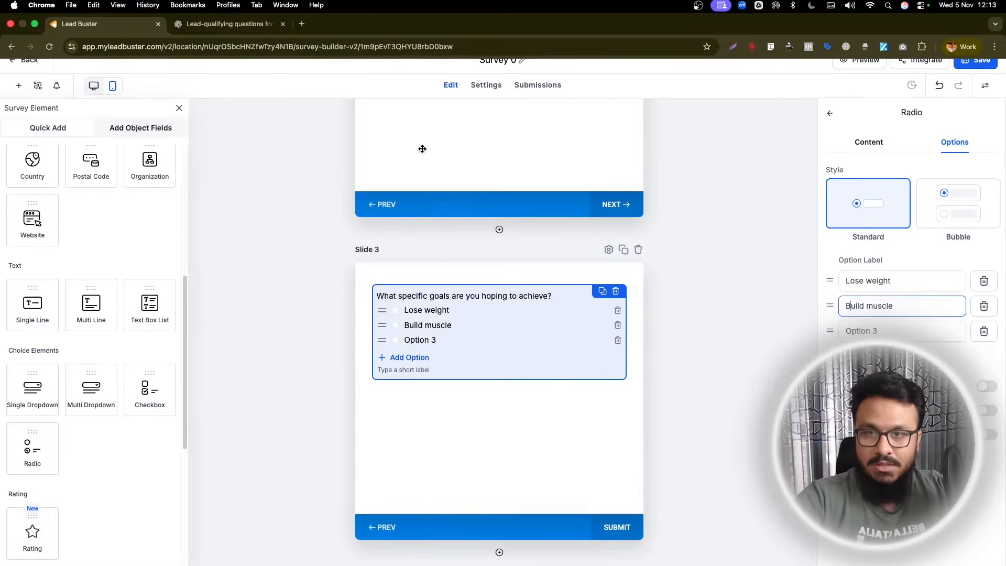
pyautogui.click(850, 331)
pyautogui.press('super+v')
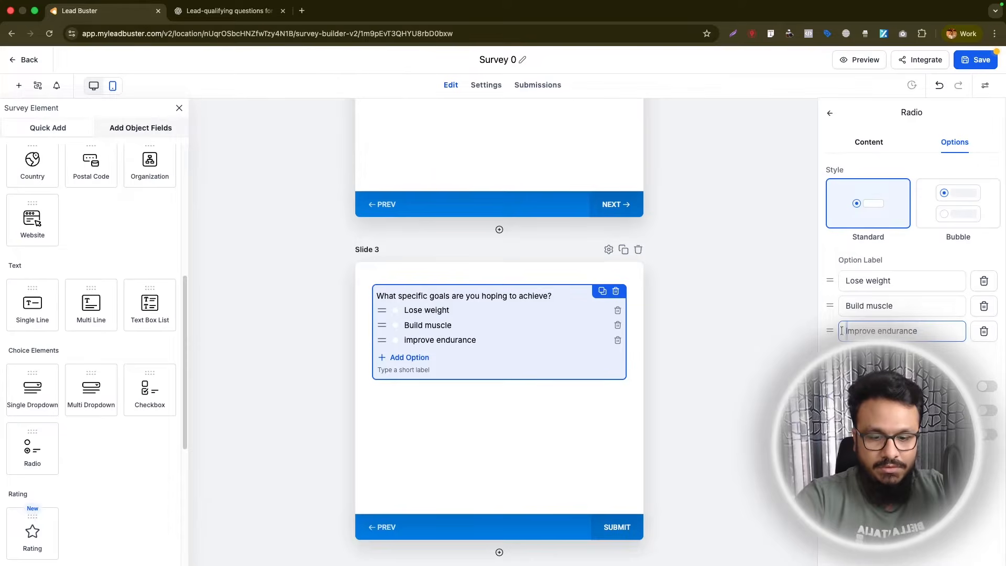
# - Add Slide 4 with a Radio element labelled "How long have you been trying to reach these goals?", copying the question from ChatGPT
pyautogui.click(229, 11)
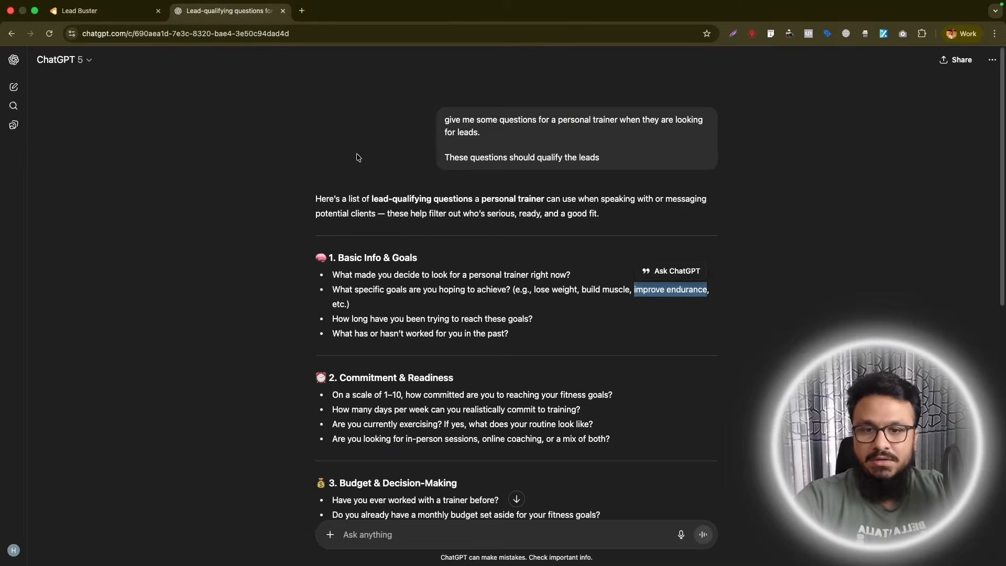
pyautogui.scroll(-1, 389, 360)
pyautogui.click(351, 307)
pyautogui.moveTo(331, 301); pyautogui.dragTo(532, 300)
pyautogui.press('super+c')
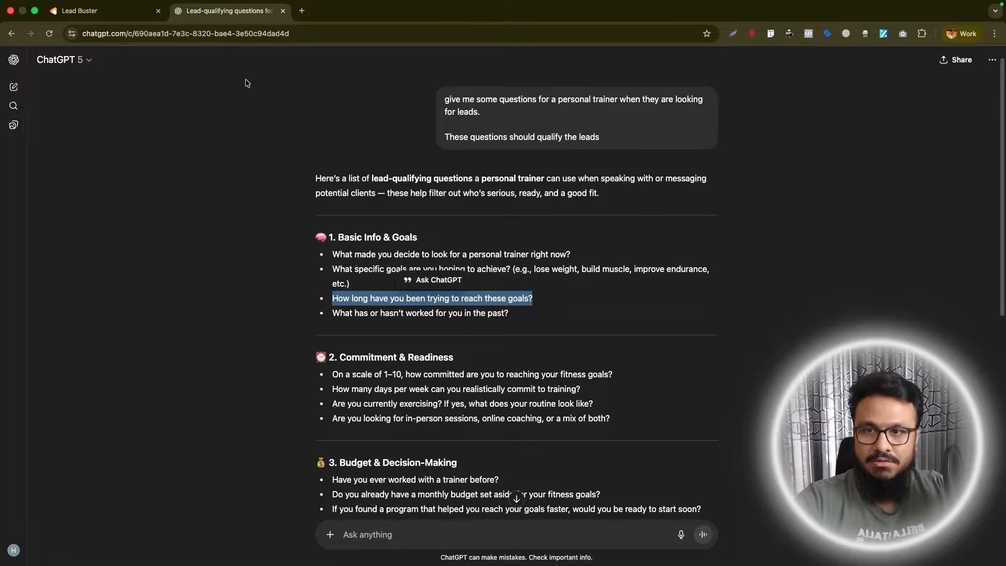
pyautogui.click(134, 13)
pyautogui.click(499, 551)
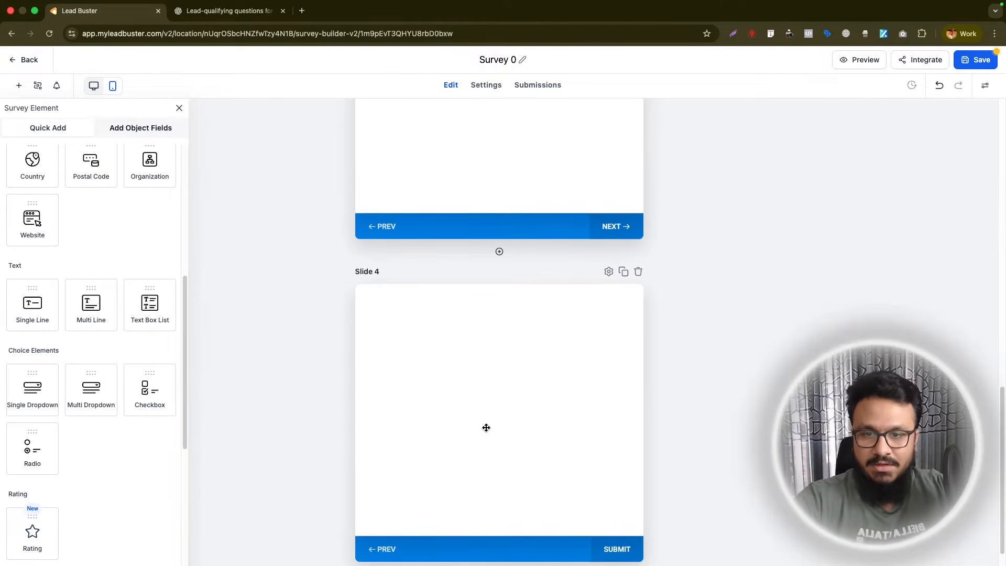
pyautogui.moveTo(33, 445); pyautogui.dragTo(440, 272)
pyautogui.doubleClick(894, 244)
pyautogui.press('super+a')
pyautogui.press('super+v')
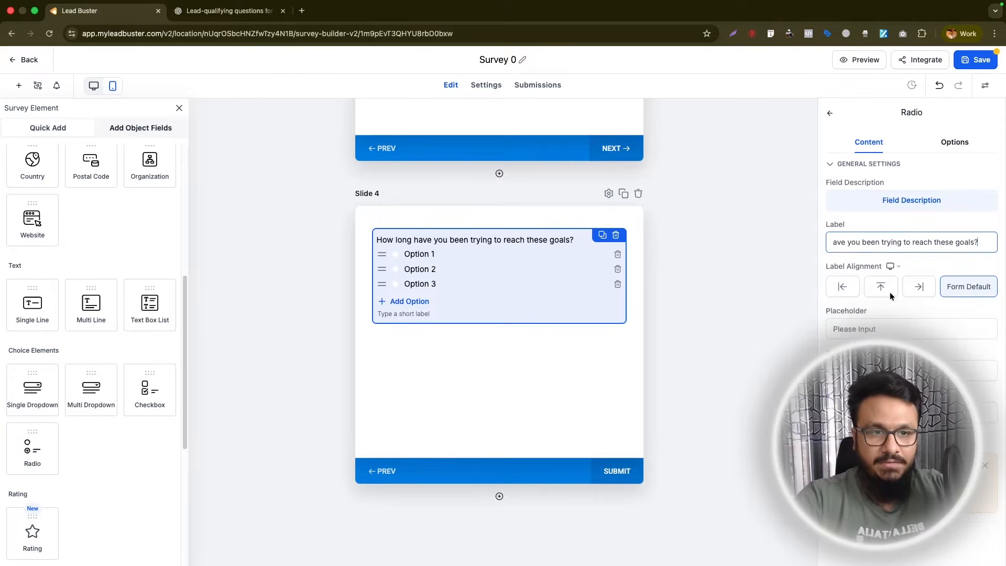
# - Set the Slide 4 radio question's first two options to "Just started" and "For a month"
pyautogui.click(874, 328)
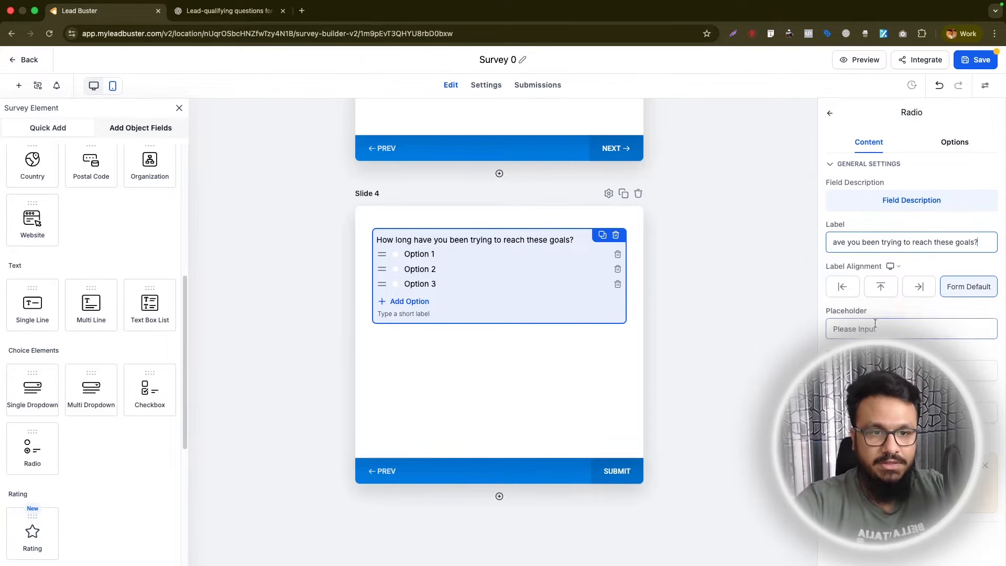
pyautogui.click(948, 146)
pyautogui.click(870, 281)
pyautogui.press('super+a')
pyautogui.write('Just star')
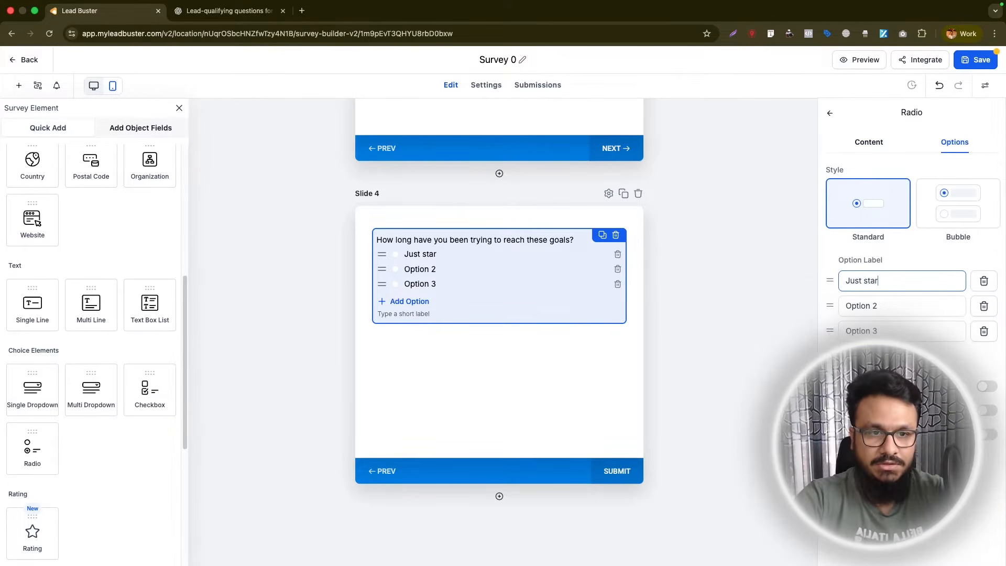
pyautogui.write('ted')
pyautogui.press('Tab')
pyautogui.write('For a month')
# - Set the Slide 4 question's third option to "For over 6 months" and add a fourth option, "For over 1 year"
pyautogui.press('Tab')
pyautogui.write('For over 6 months')
pyautogui.press('Return')
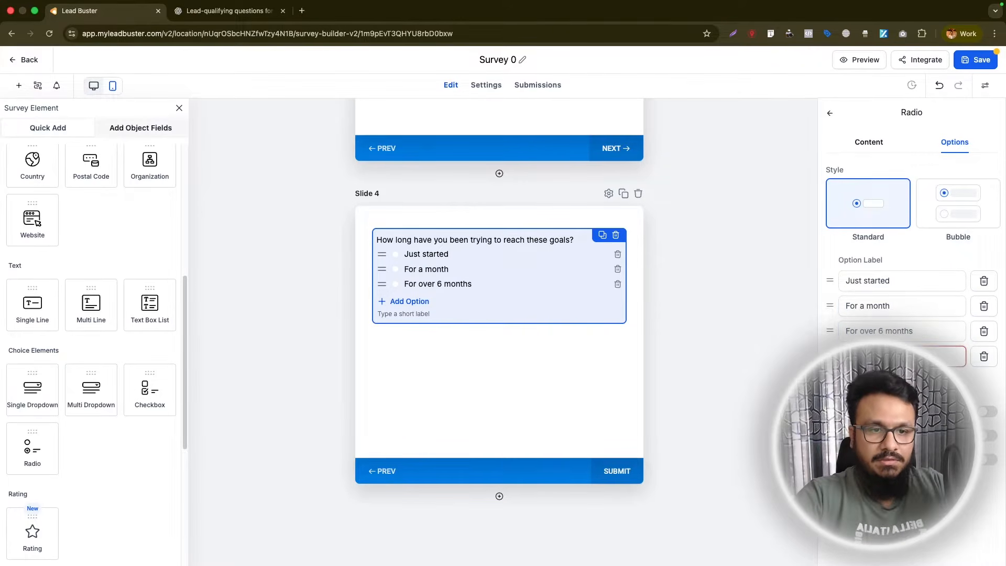
pyautogui.write('For over 1 year')
# - Add Slide 5 with a Single Dropdown labelled "On a scale of 1–10, how committed are you to reaching your fitness goals?", copied from ChatGPT
pyautogui.click(499, 496)
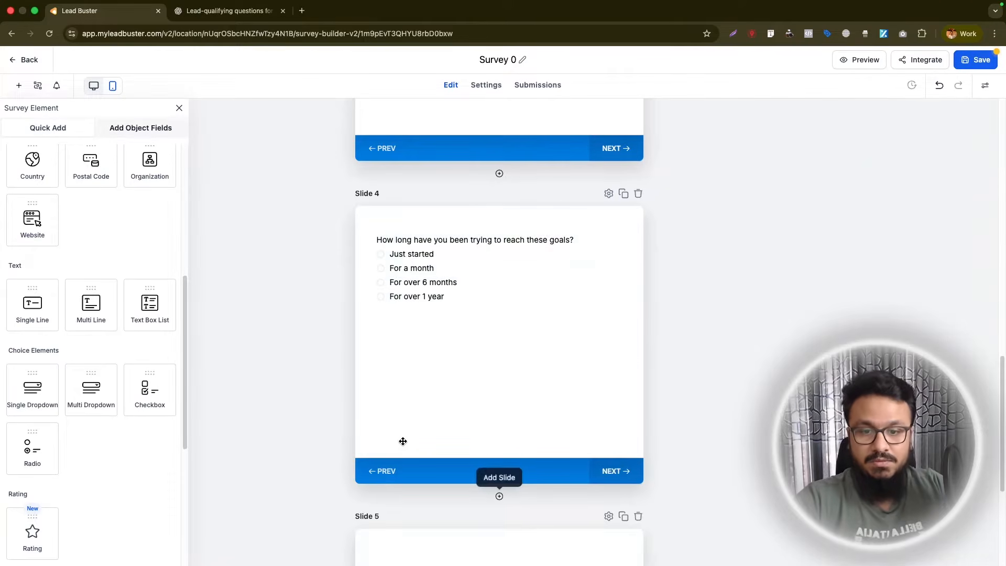
pyautogui.hotkey('ctrl', 'Tab')
pyautogui.moveTo(337, 374); pyautogui.dragTo(611, 371)
pyautogui.press('cmd+c')
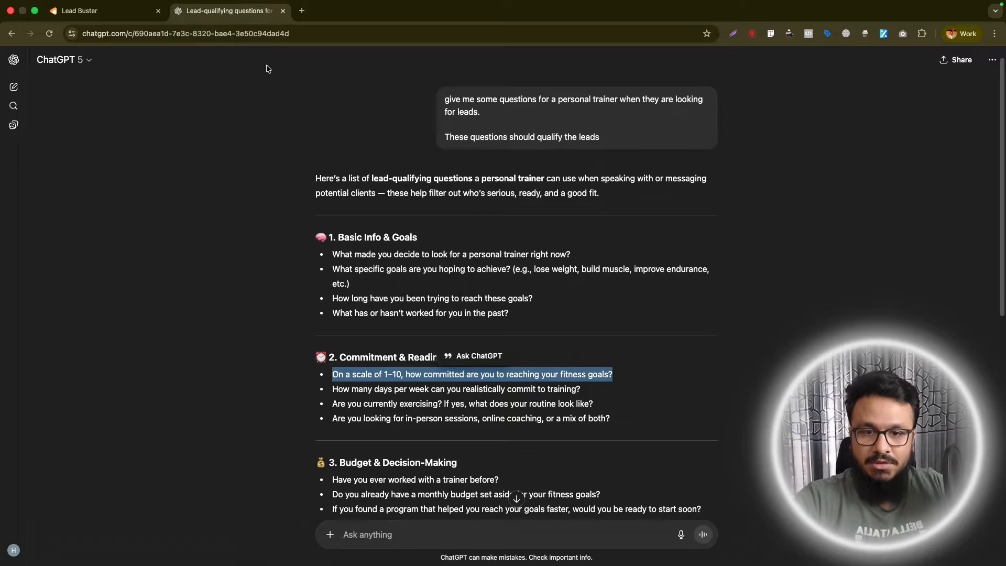
pyautogui.click(99, 11)
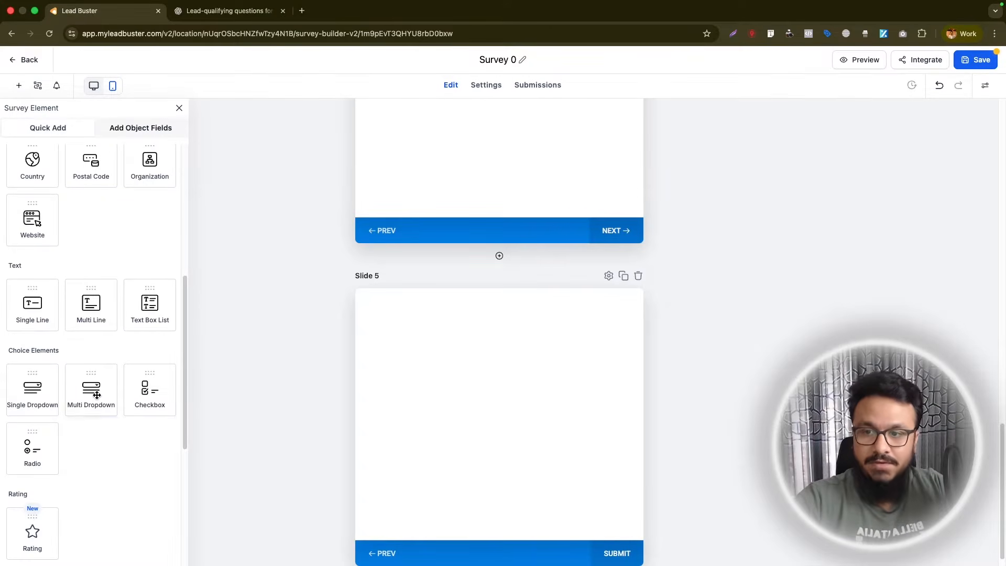
pyautogui.scroll(-1, 55, 378)
pyautogui.moveTo(52, 350); pyautogui.dragTo(383, 357)
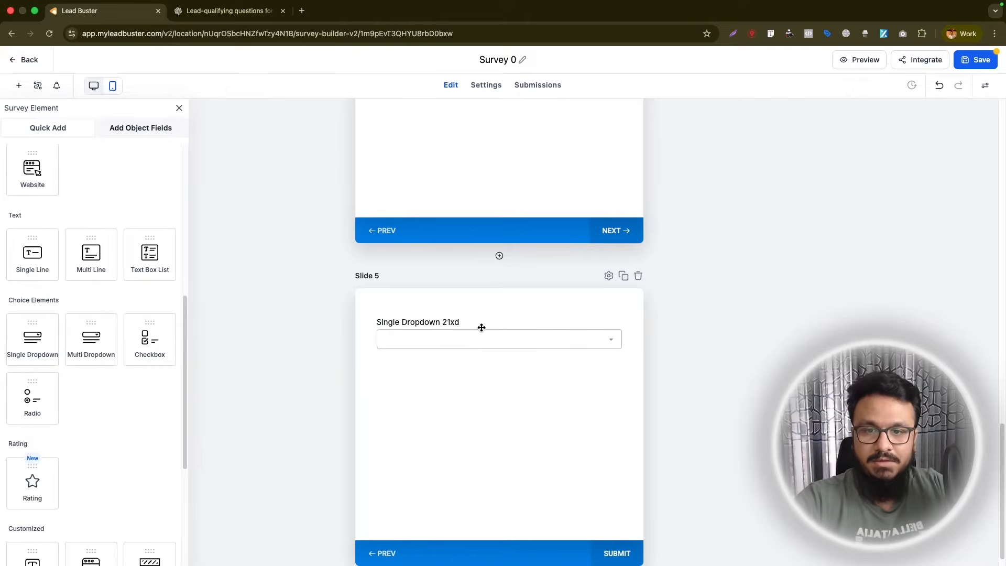
pyautogui.click(482, 328)
pyautogui.moveTo(911, 242); pyautogui.dragTo(833, 242)
pyautogui.press('cmd+v')
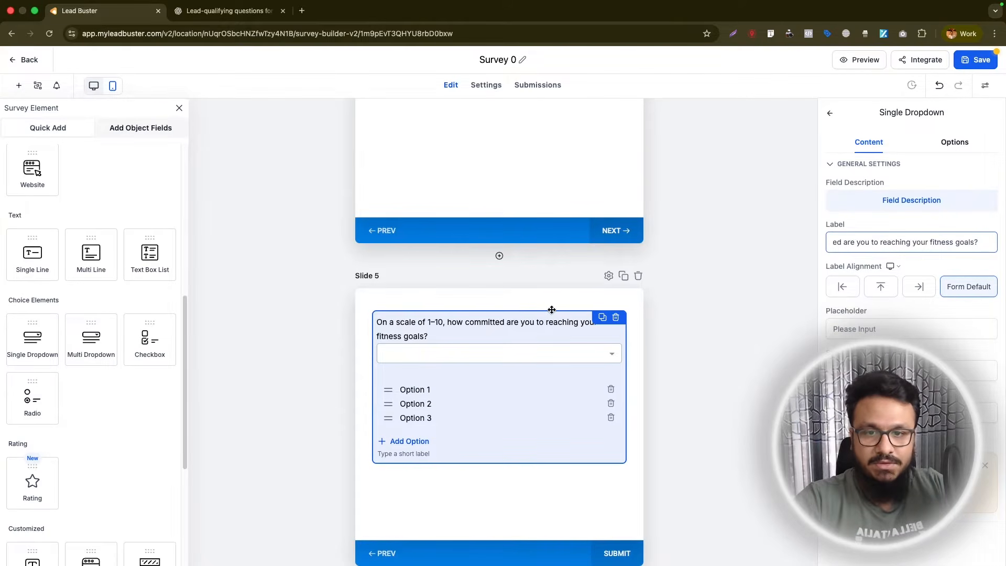
# - Rename the Slide 5 dropdown's three default options to 1, 2 and 3
pyautogui.click(964, 151)
pyautogui.write('1')
pyautogui.moveTo(877, 191); pyautogui.dragTo(839, 241)
pyautogui.write('2')
pyautogui.write('3')
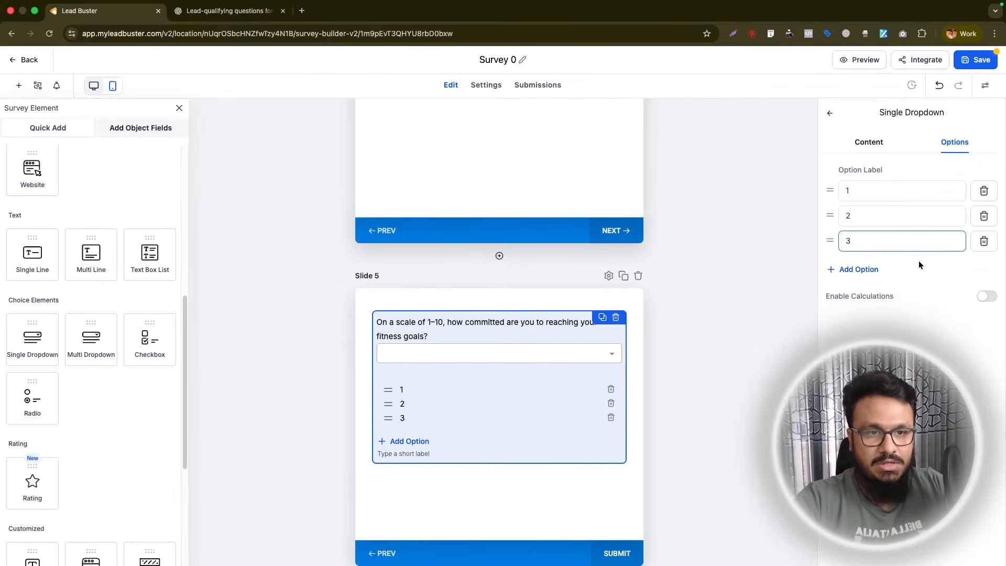
# - Add seven more options to the Slide 5 dropdown, numbered 4 to 10
pyautogui.click(859, 269)
pyautogui.write('4')
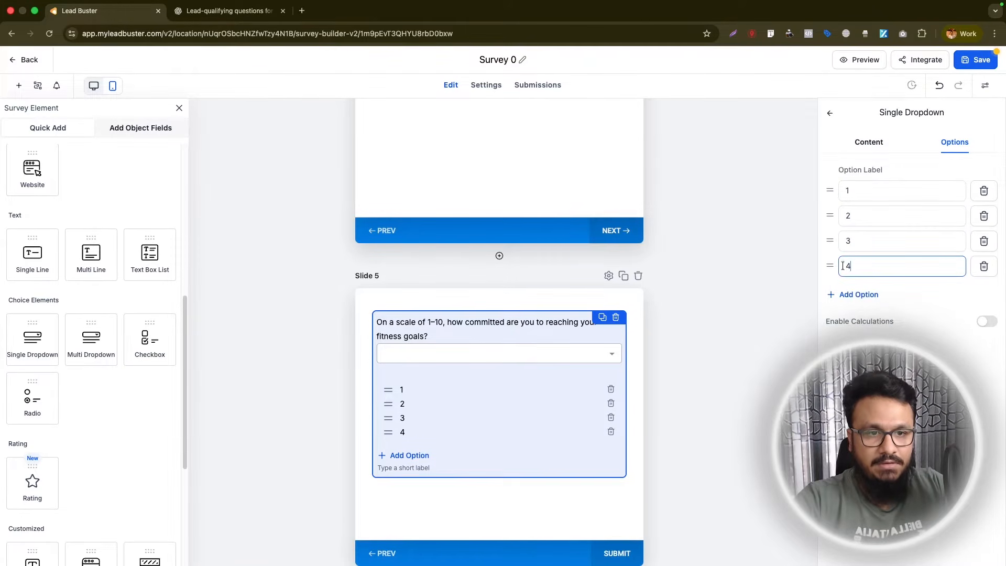
pyautogui.click(854, 296)
pyautogui.write('5')
pyautogui.click(856, 320)
pyautogui.write('6')
pyautogui.click(856, 345)
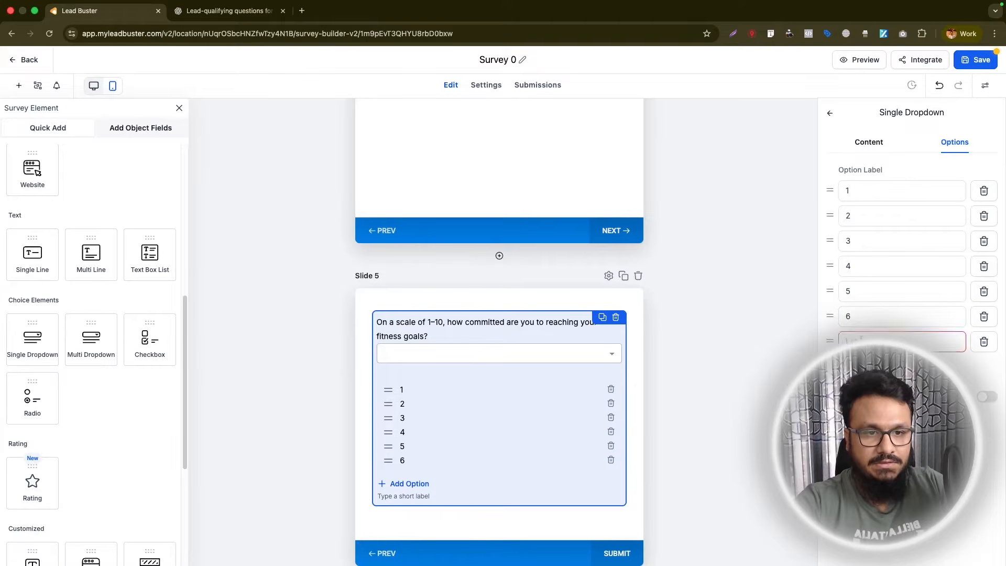
pyautogui.write('7')
pyautogui.click(856, 371)
pyautogui.write('8')
pyautogui.click(856, 396)
pyautogui.write('9')
pyautogui.click(857, 421)
pyautogui.write('10')
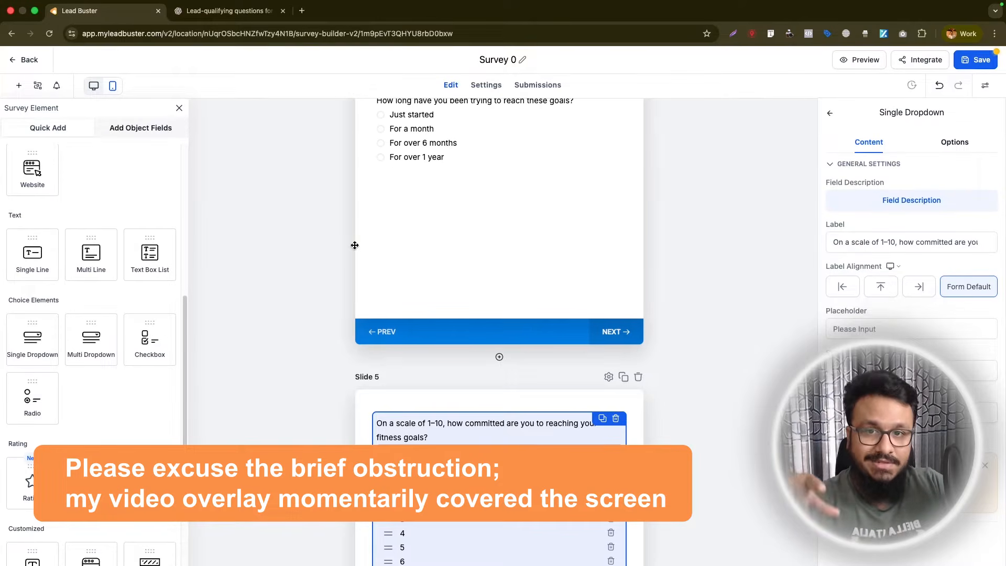
# - Set the Slide 5 dropdown's placeholder to "Please select an option" and save the survey
pyautogui.scroll(3, 355, 245)
pyautogui.scroll(-9, 429, 213)
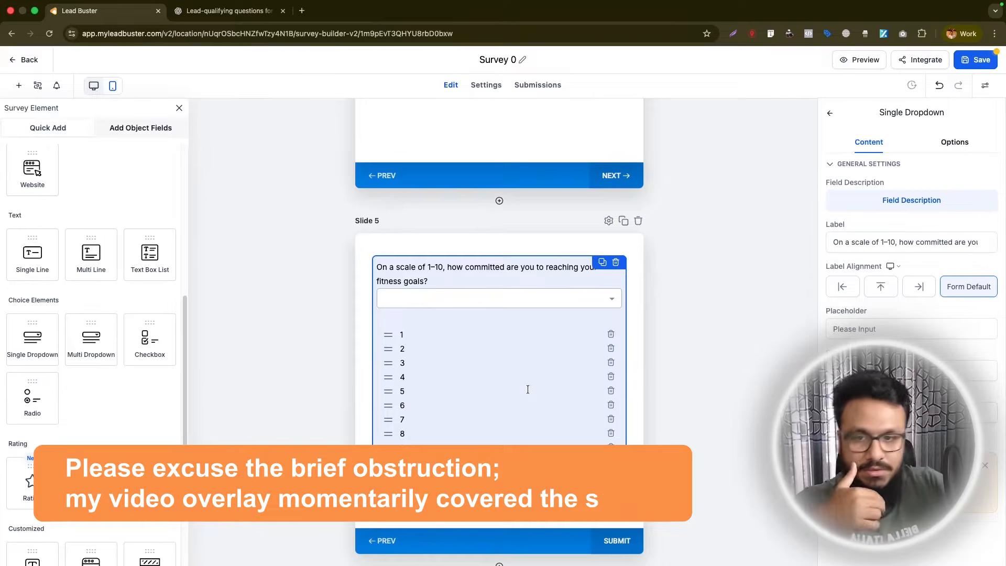
pyautogui.click(851, 334)
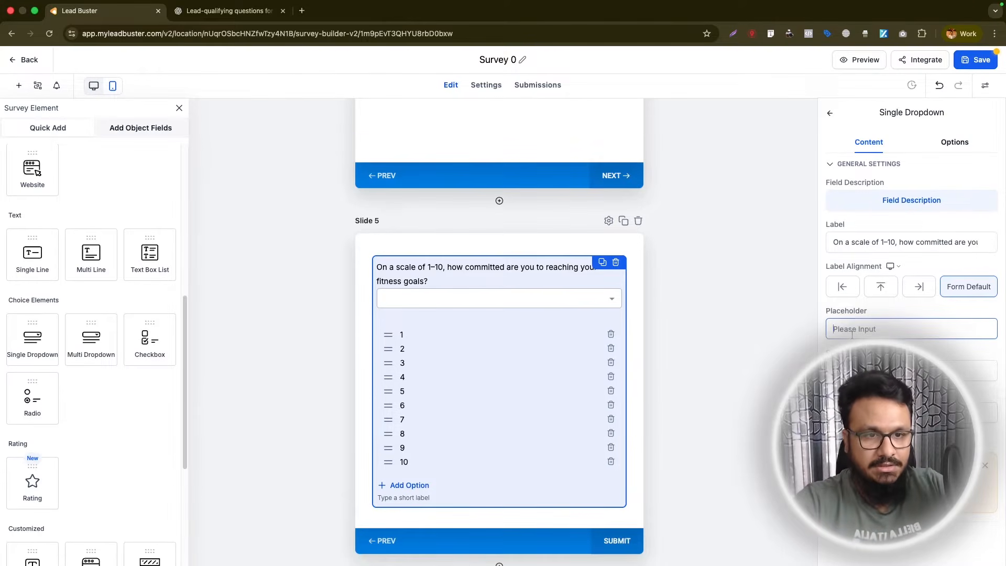
pyautogui.write('Please select an o')
pyautogui.write('ption')
pyautogui.click(972, 62)
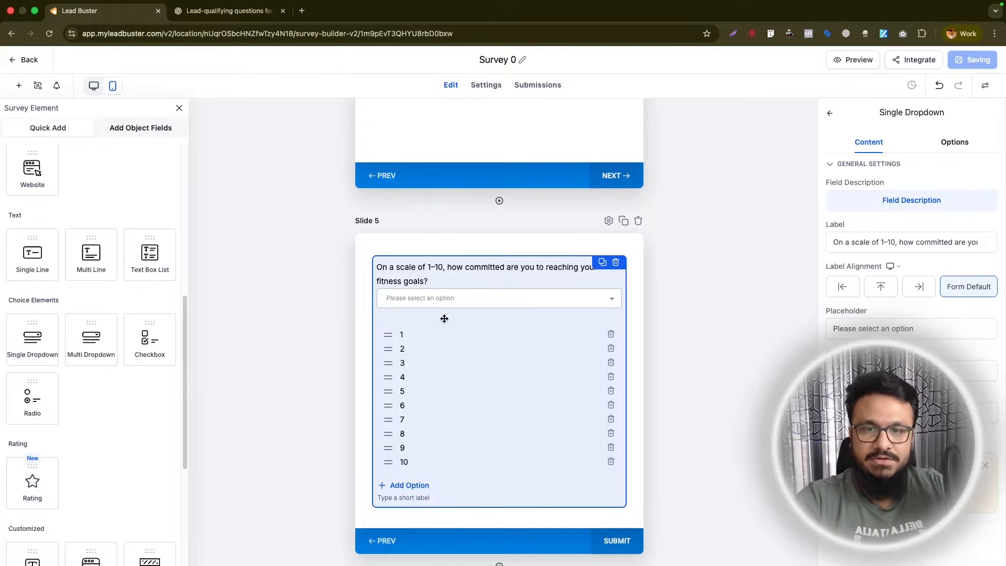
# - Review the survey's slides from the contact fields on Slide 1 to the commitment question on Slide 5
pyautogui.scroll(15, 445, 320)
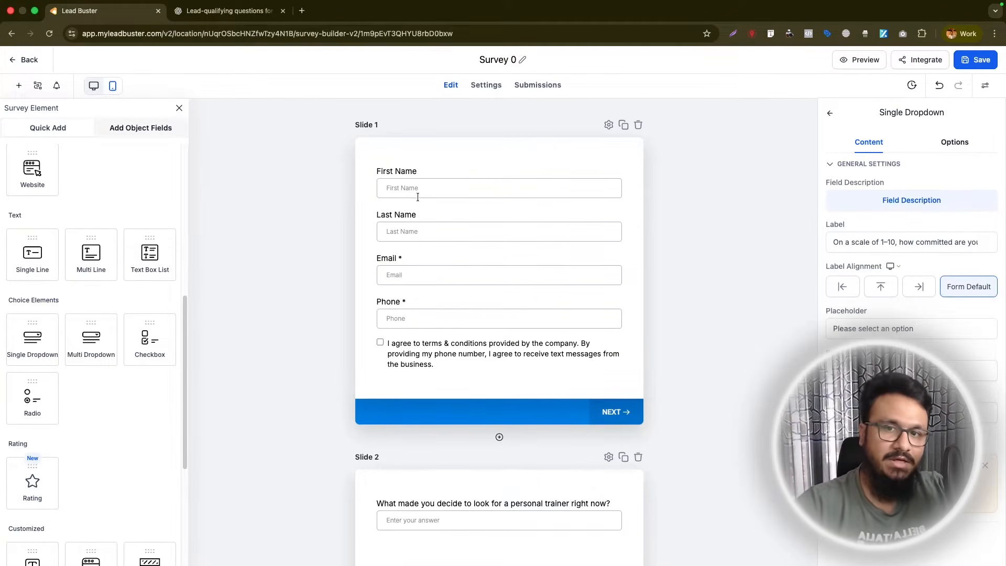
pyautogui.scroll(-4, 442, 291)
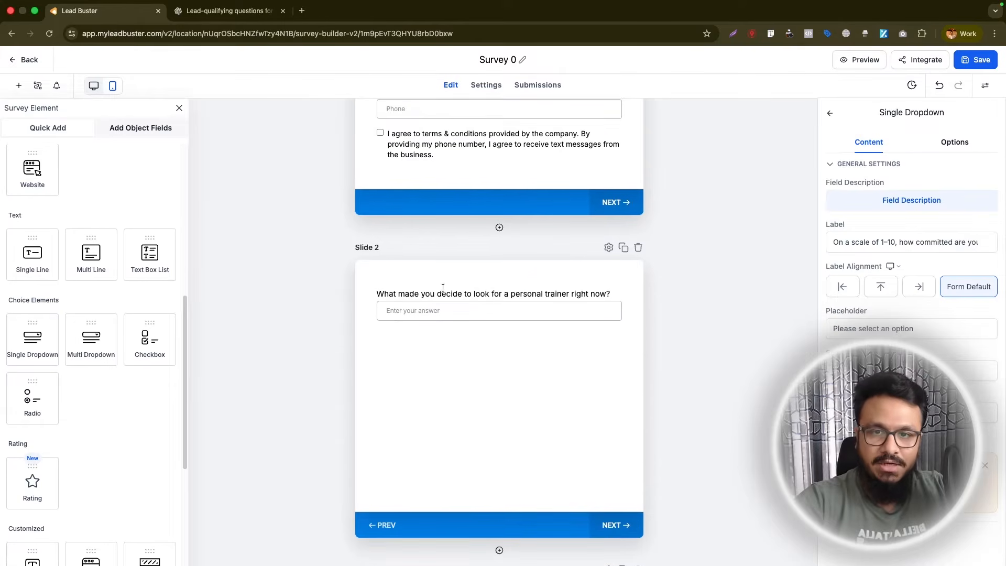
pyautogui.scroll(-1, 463, 294)
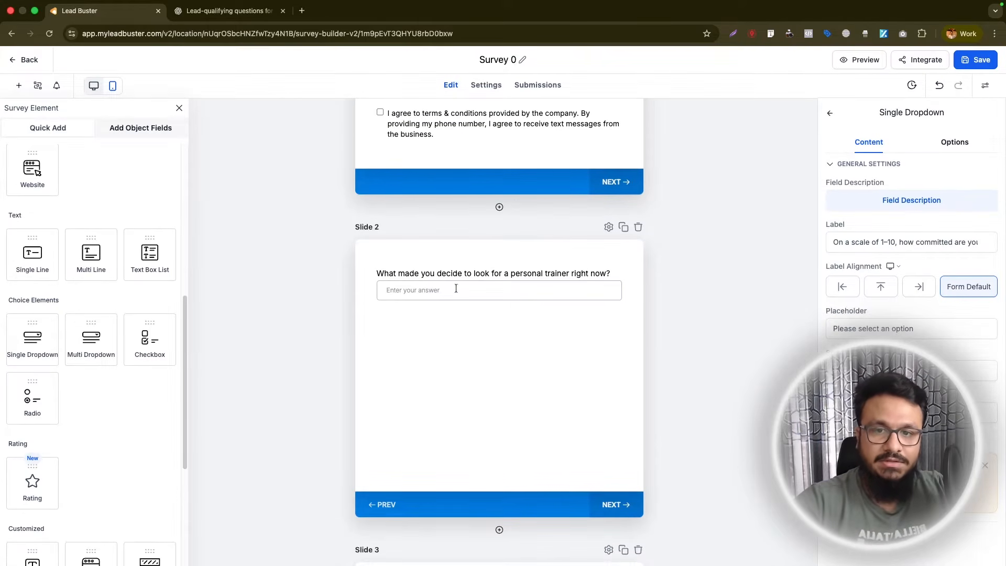
pyautogui.scroll(-12, 531, 293)
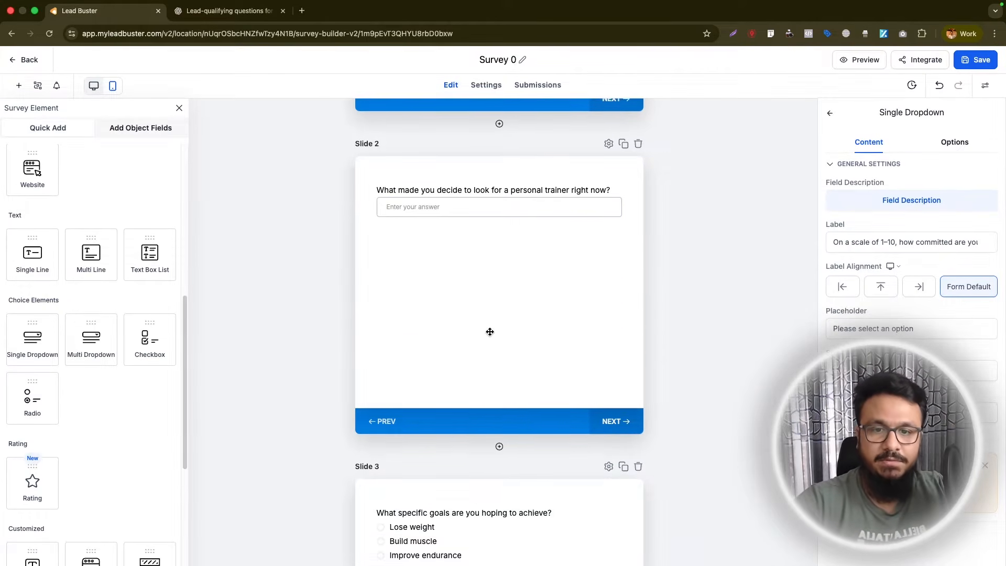
pyautogui.scroll(-8, 383, 365)
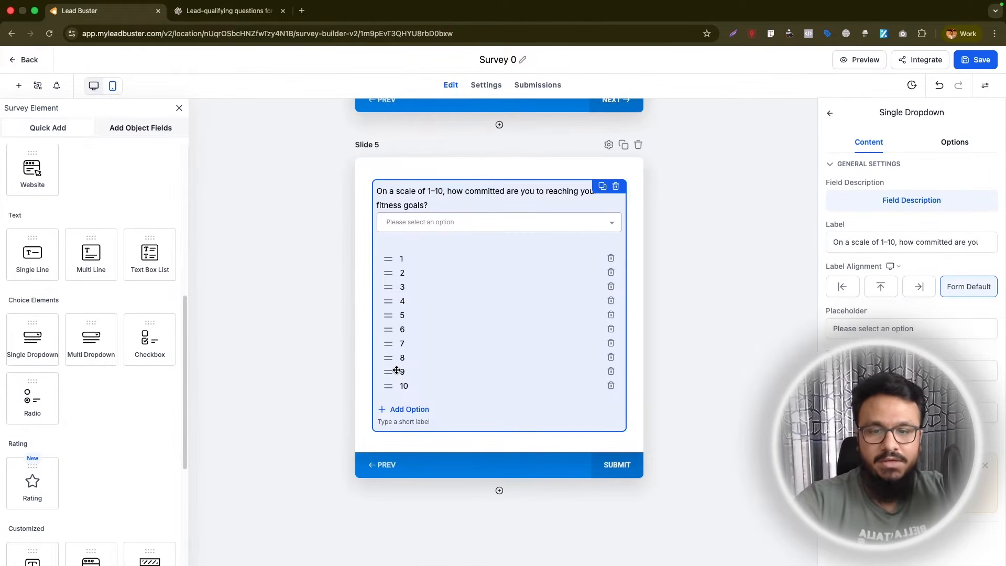
pyautogui.scroll(5, 391, 367)
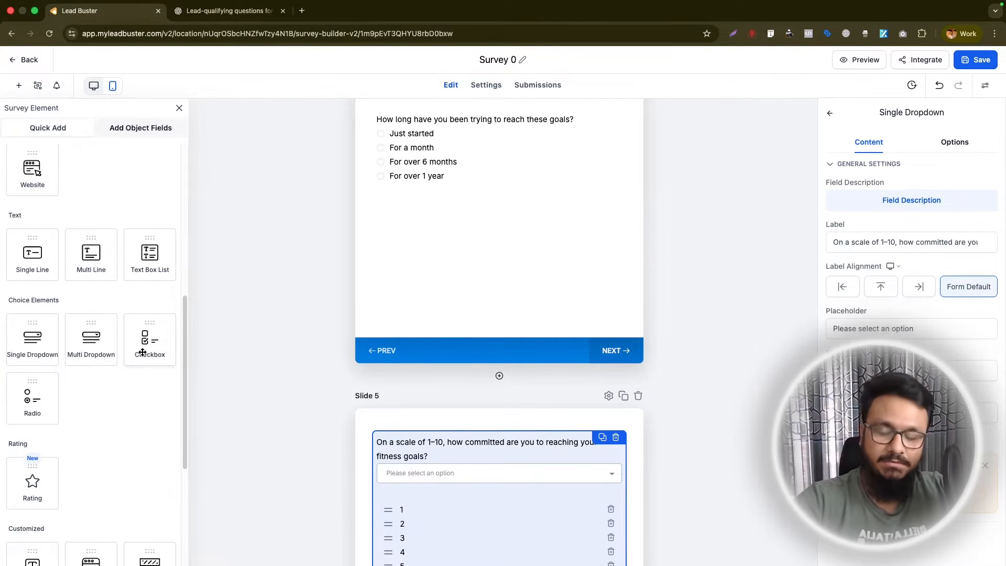
# - Add a Text element above the First Name field on Slide 1 reading "Book A Free Consultation"
pyautogui.scroll(-5, 82, 417)
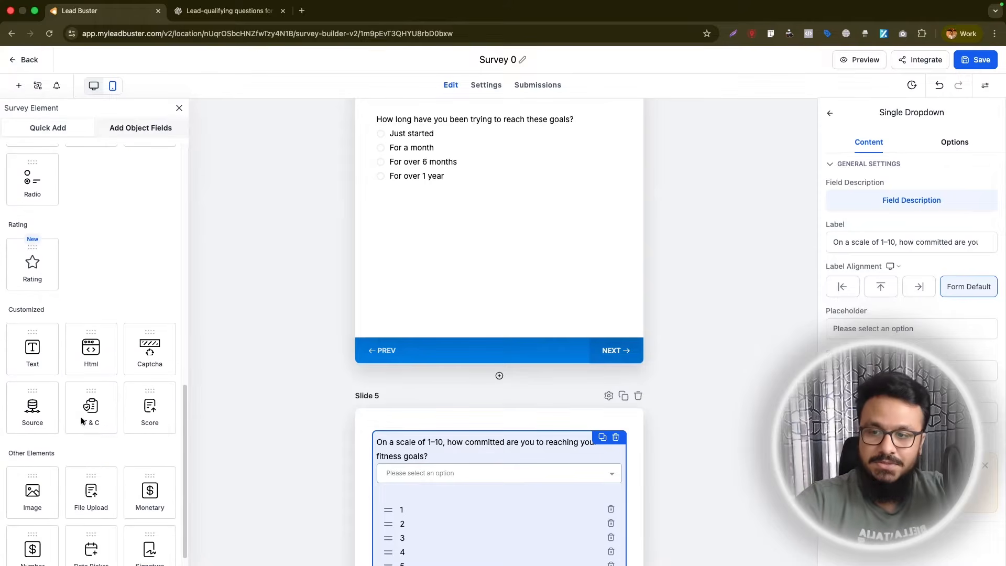
pyautogui.scroll(5, 495, 357)
pyautogui.scroll(15, 495, 358)
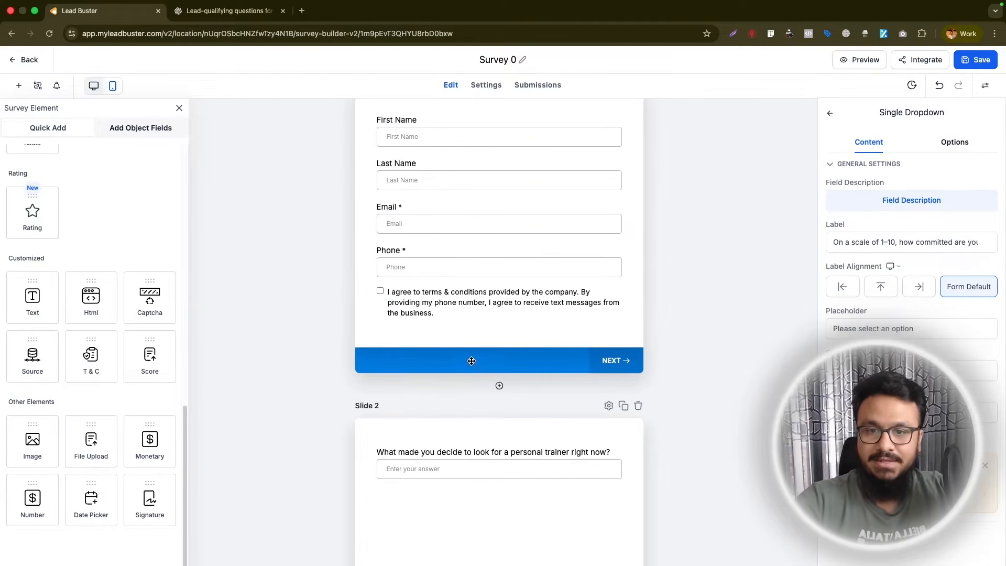
pyautogui.moveTo(32, 298); pyautogui.dragTo(467, 173)
pyautogui.doubleClick(844, 168)
pyautogui.write('Book A Free Consultation')
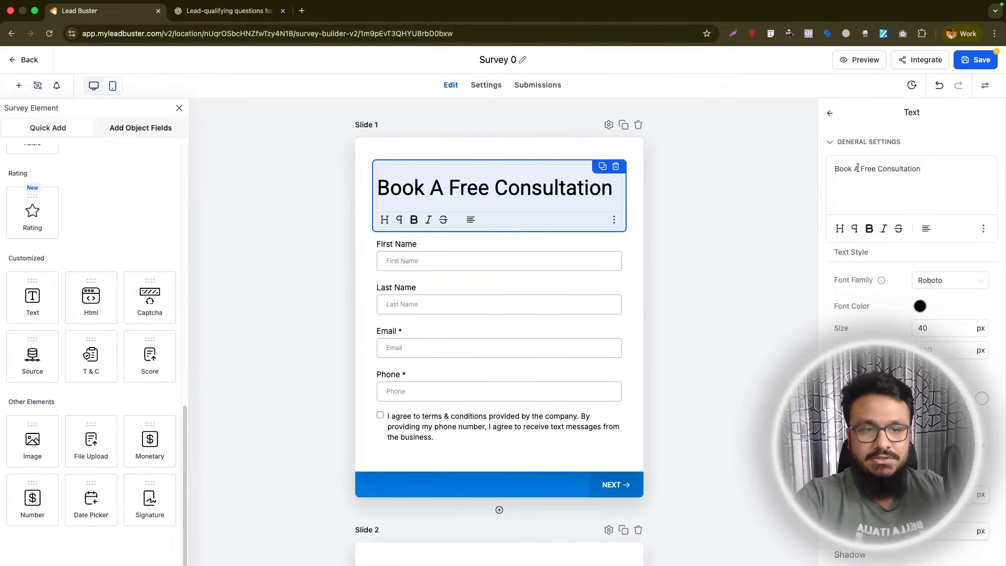
# - Format the Slide 1 heading in Poppins at 25 px and center it
pyautogui.click(949, 280)
pyautogui.click(936, 397)
pyautogui.moveTo(927, 328); pyautogui.dragTo(895, 319)
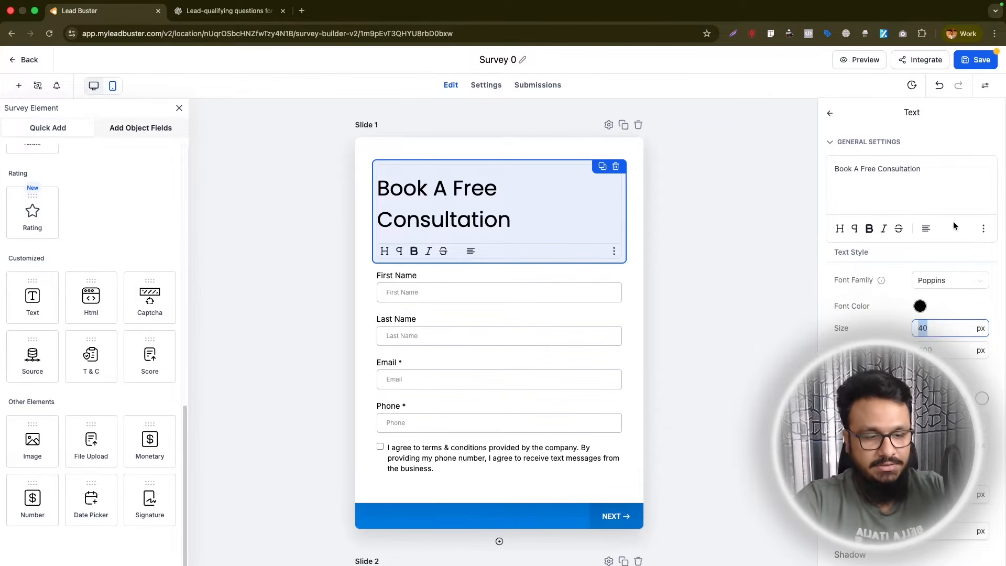
pyautogui.write('25')
pyautogui.press('Tab')
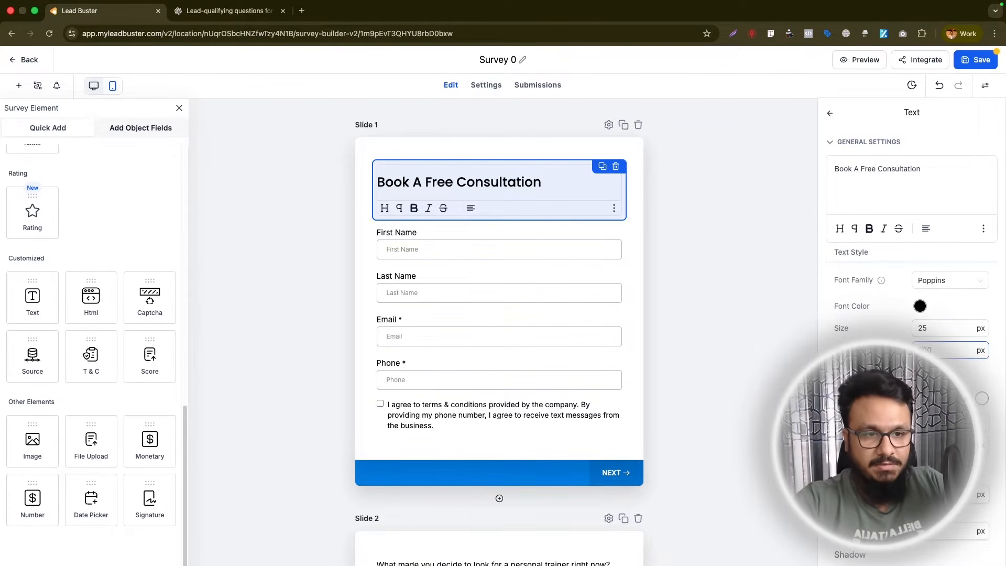
pyautogui.click(926, 229)
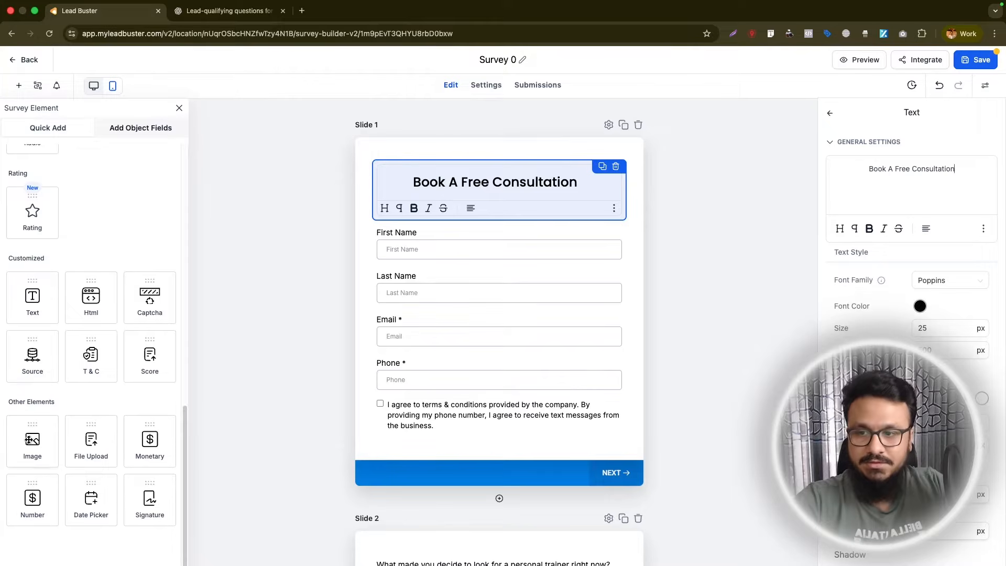
# - Add a Text element below the Slide 1 heading reading "Please fill out the form to book your free consultation with us."
pyautogui.moveTo(33, 296); pyautogui.dragTo(454, 238)
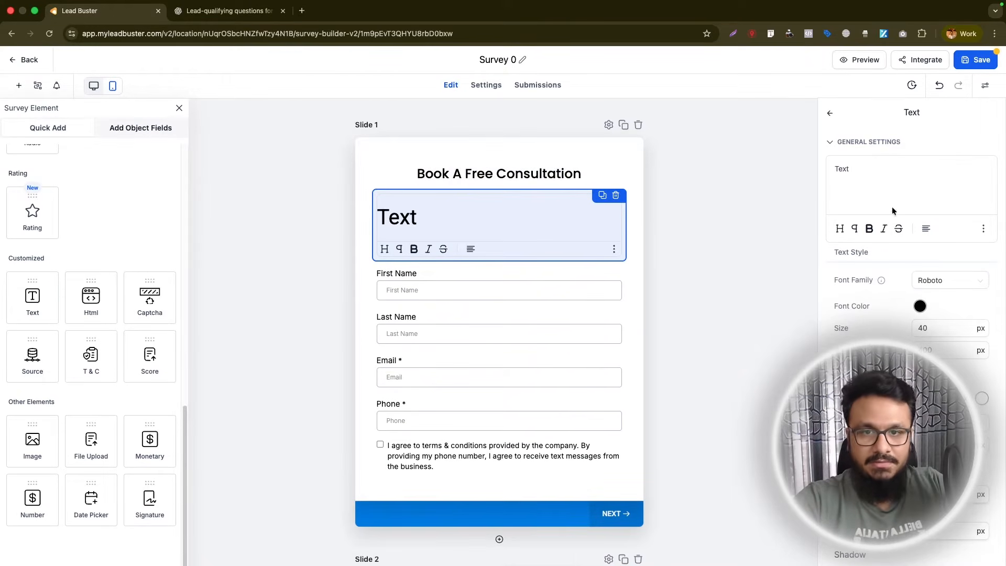
pyautogui.write('Please fill out')
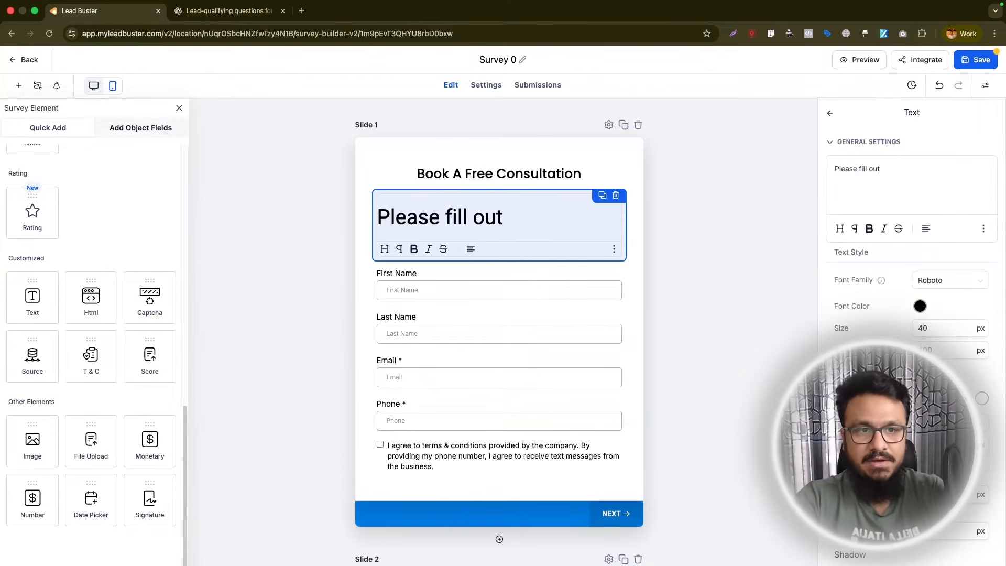
pyautogui.write(' the form to book ')
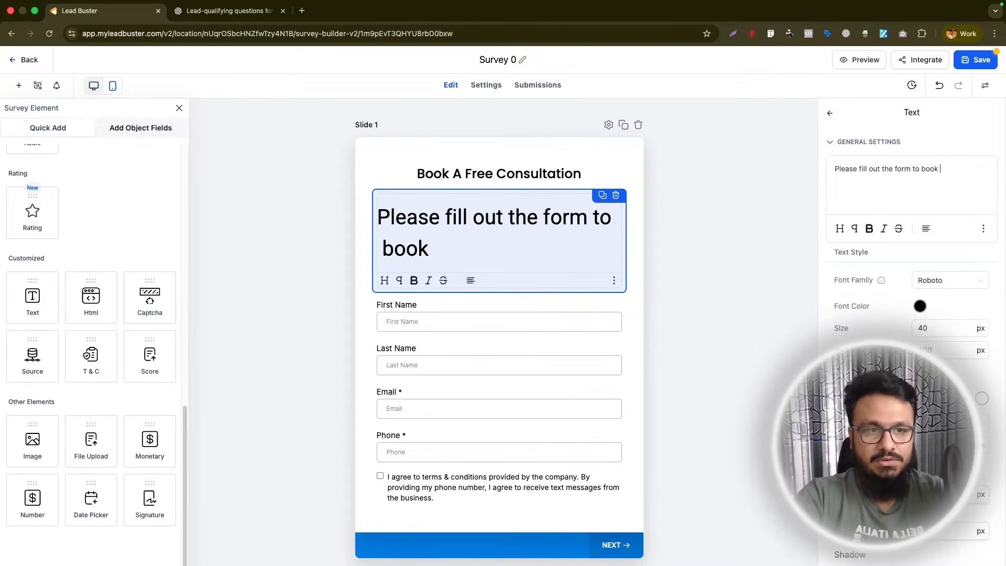
pyautogui.write('your free consultation with us.')
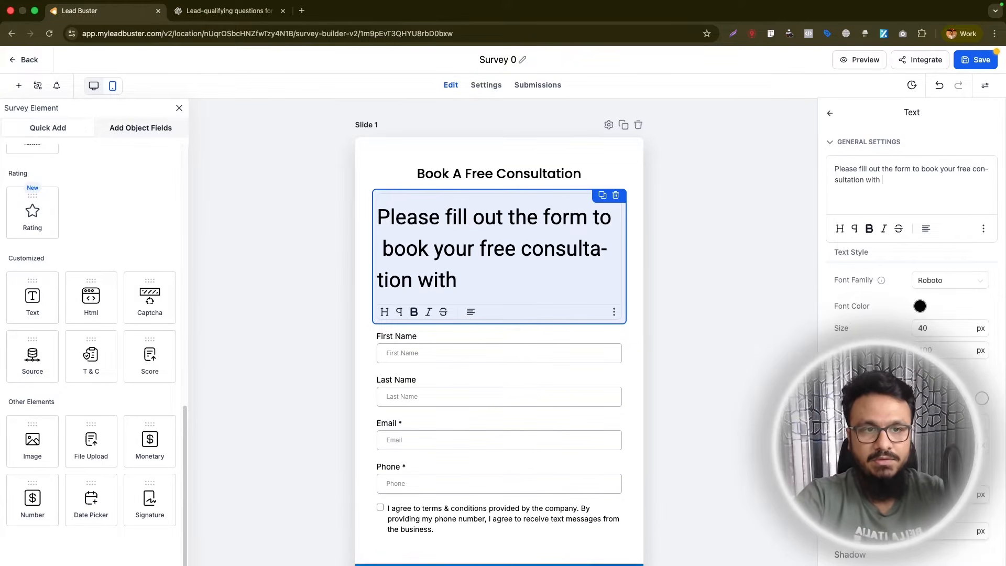
# - Center the text below the Slide 1 heading and format it in Open Sans at 16 px
pyautogui.click(926, 229)
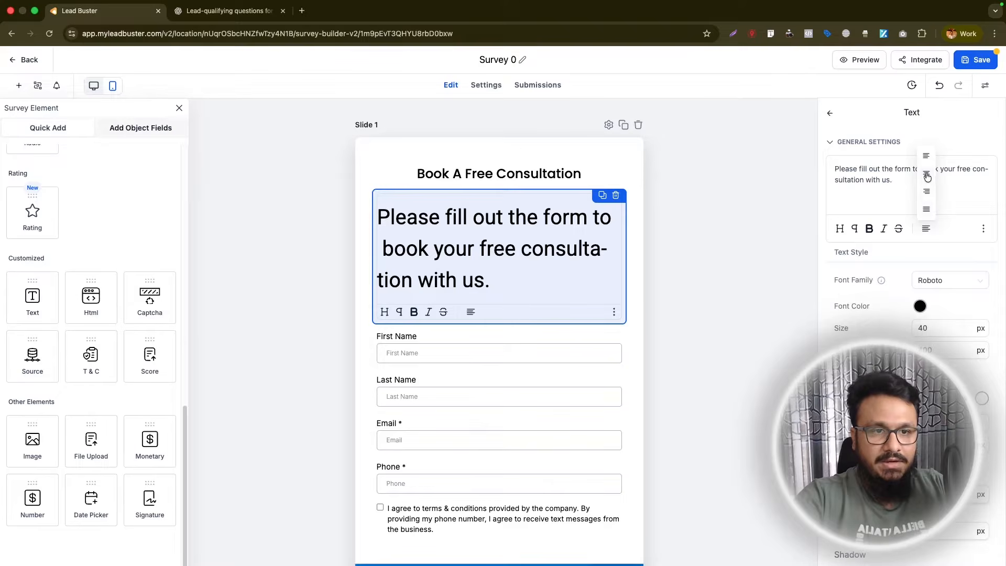
pyautogui.click(927, 181)
pyautogui.click(946, 281)
pyautogui.click(945, 314)
pyautogui.moveTo(939, 328); pyautogui.dragTo(901, 330)
pyautogui.write('1816+')
pyautogui.press('super+a')
pyautogui.write('16')
pyautogui.scroll(-3, 912, 329)
pyautogui.scroll(3, 911, 329)
pyautogui.scroll(-3, 880, 320)
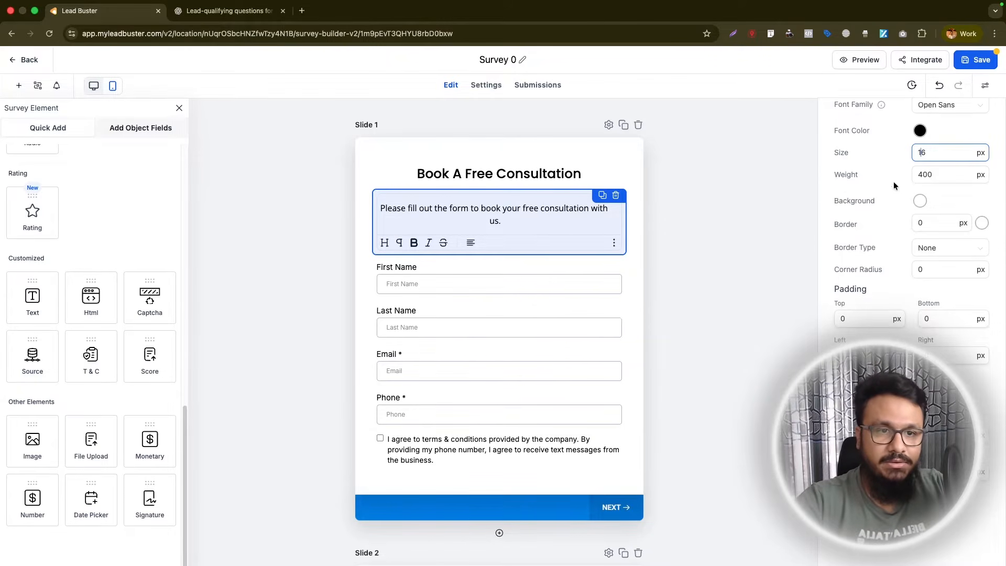
pyautogui.click(920, 201)
pyautogui.click(897, 193)
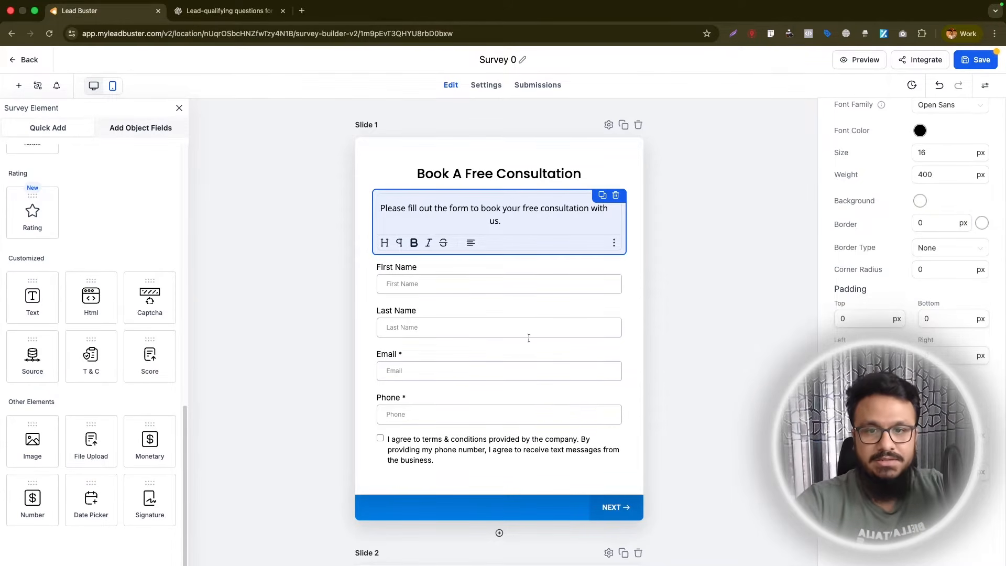
pyautogui.click(721, 309)
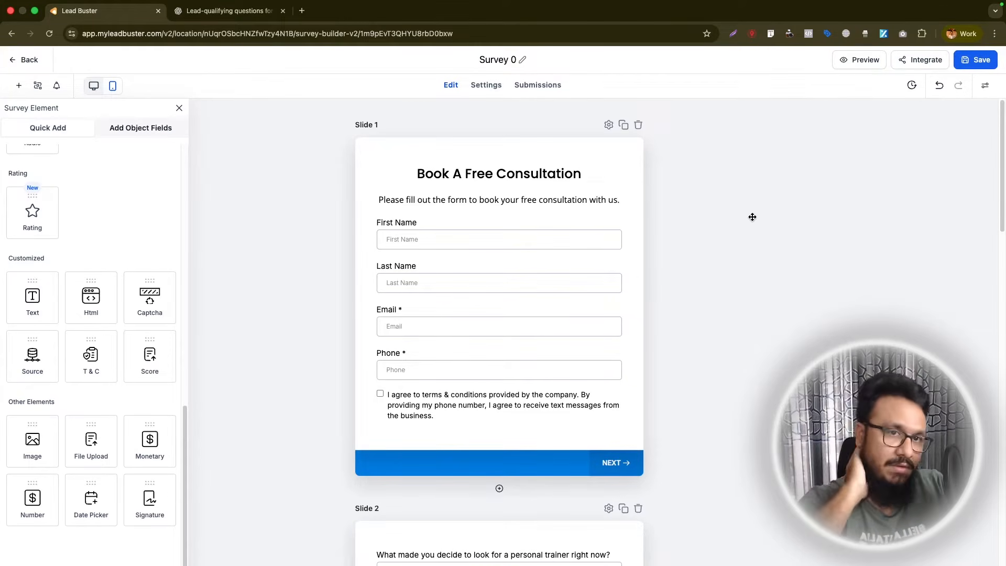
# - Open the survey preview, and enable Auto Navigation in the survey settings and save
pyautogui.click(850, 66)
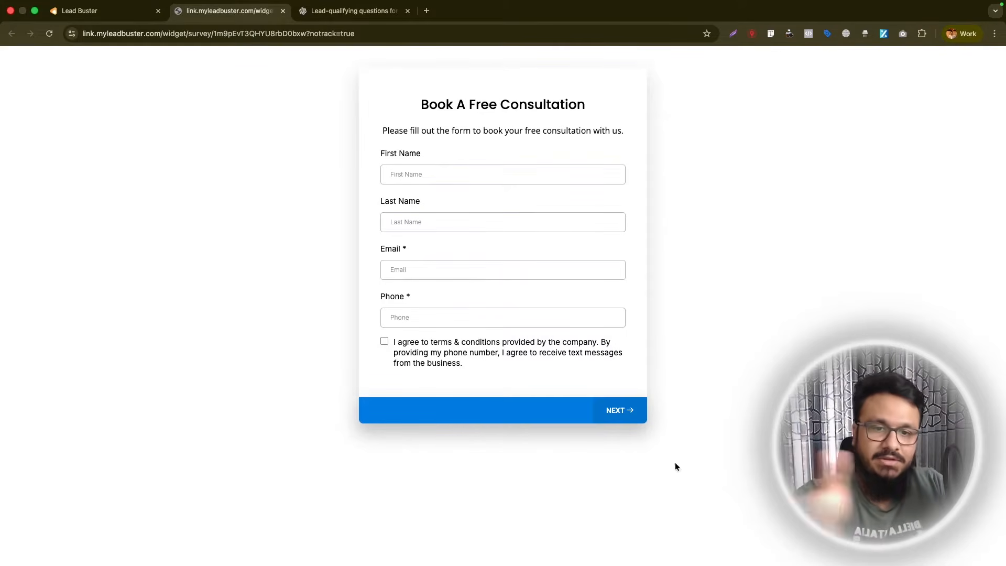
pyautogui.click(144, 4)
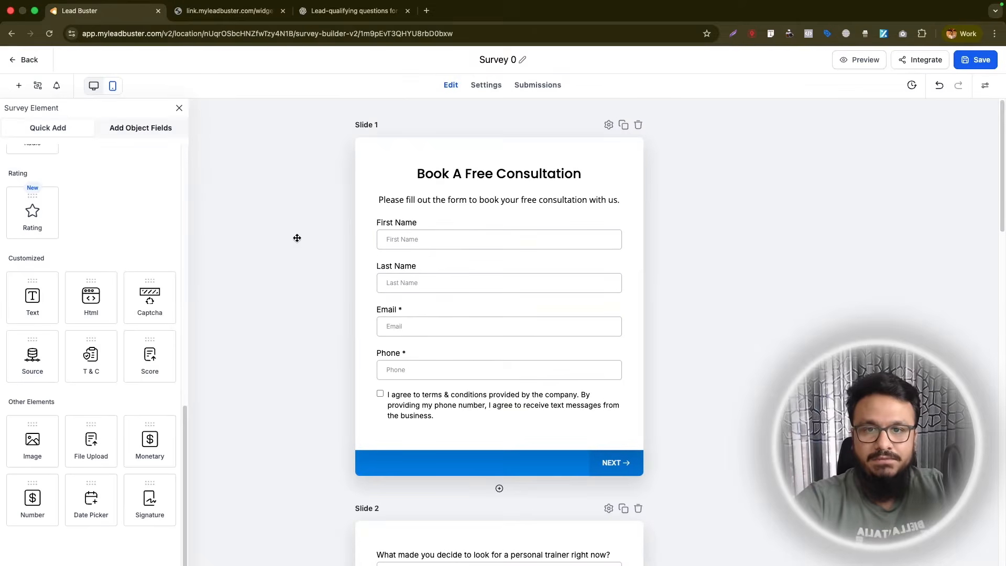
pyautogui.click(483, 94)
pyautogui.scroll(-5, 233, 373)
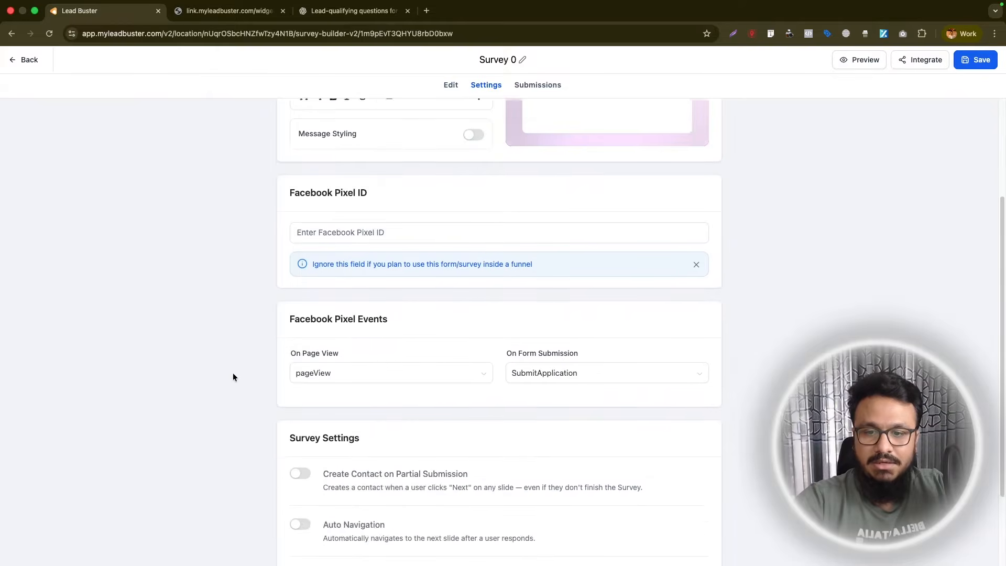
pyautogui.scroll(-2, 234, 377)
pyautogui.scroll(-1, 314, 314)
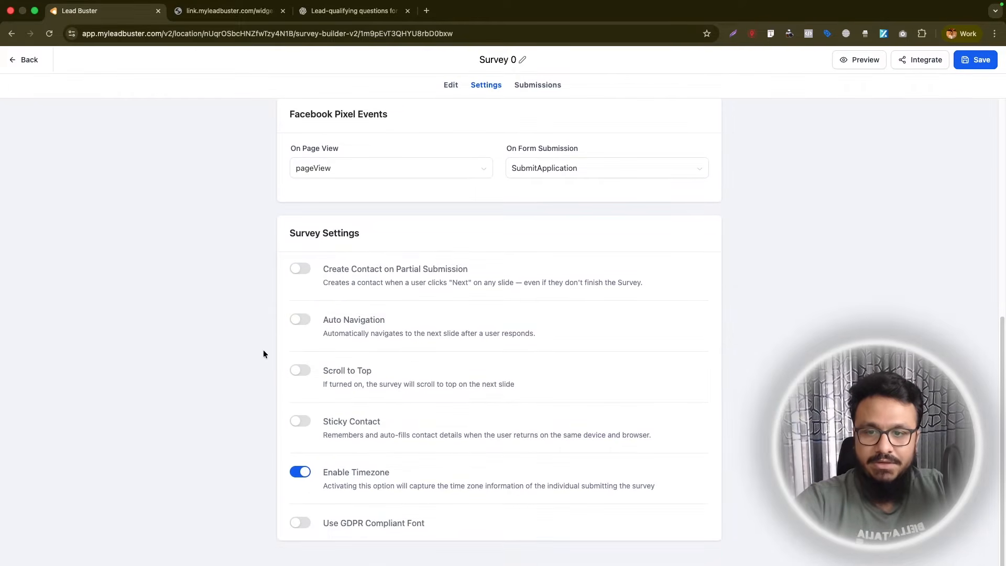
pyautogui.click(297, 321)
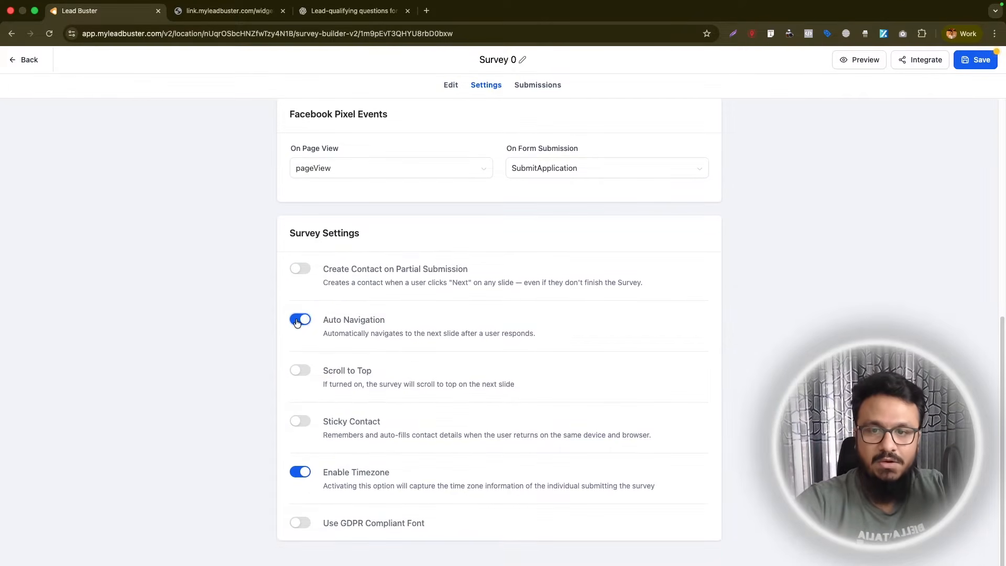
pyautogui.click(959, 63)
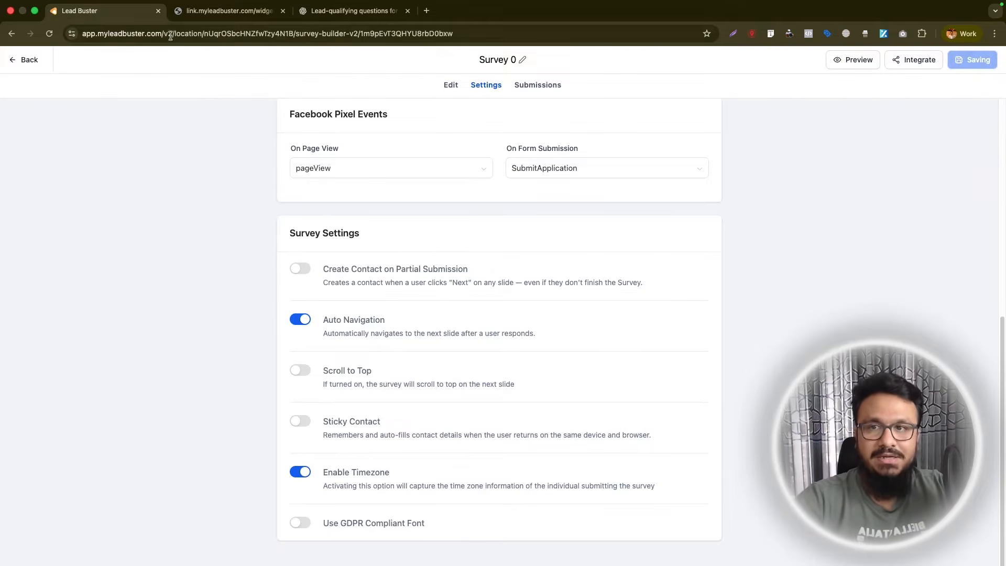
# - Fill in the name, email and phone fields on the first slide of the survey preview with test details
pyautogui.click(197, 12)
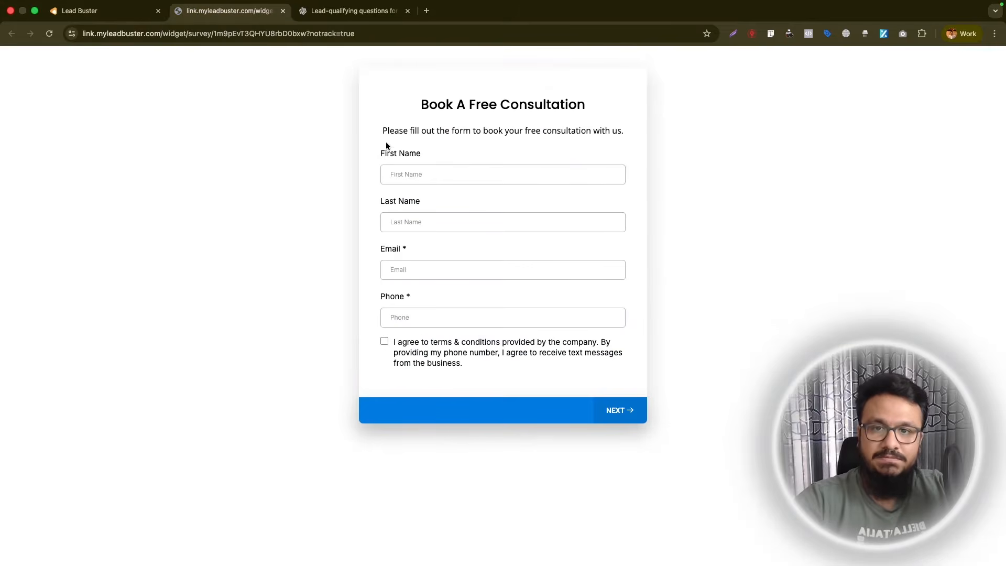
pyautogui.click(440, 177)
pyautogui.write('Test')
pyautogui.click(442, 223)
pyautogui.click(444, 247)
pyautogui.click(450, 270)
pyautogui.click(457, 296)
pyautogui.click(413, 317)
pyautogui.write('01234 567980')
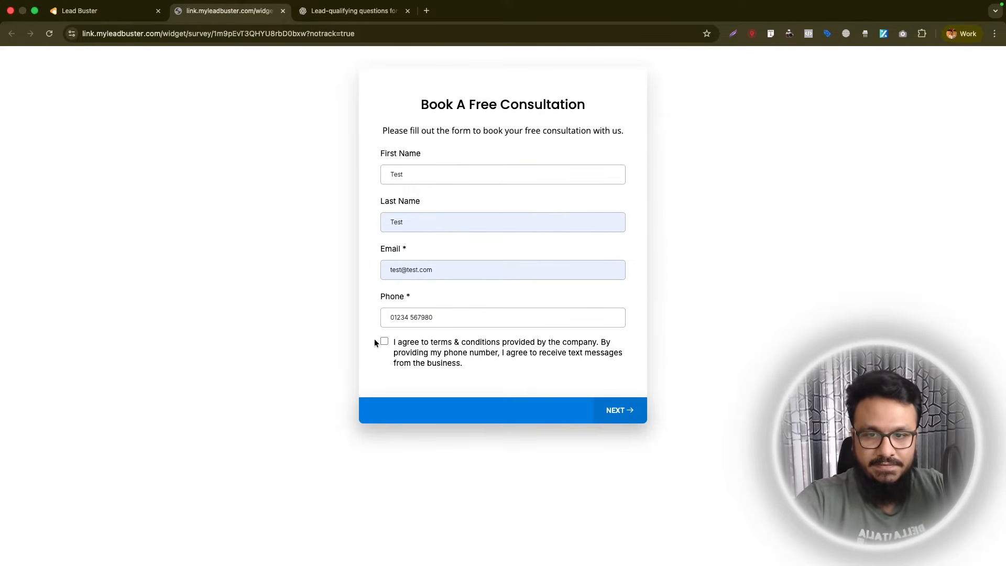
# - Continue through the preview, answering the personal trainer question with test text and choosing "Lose weight" as the goal
pyautogui.click(644, 420)
pyautogui.click(438, 121)
pyautogui.write('Tes')
pyautogui.press('Return')
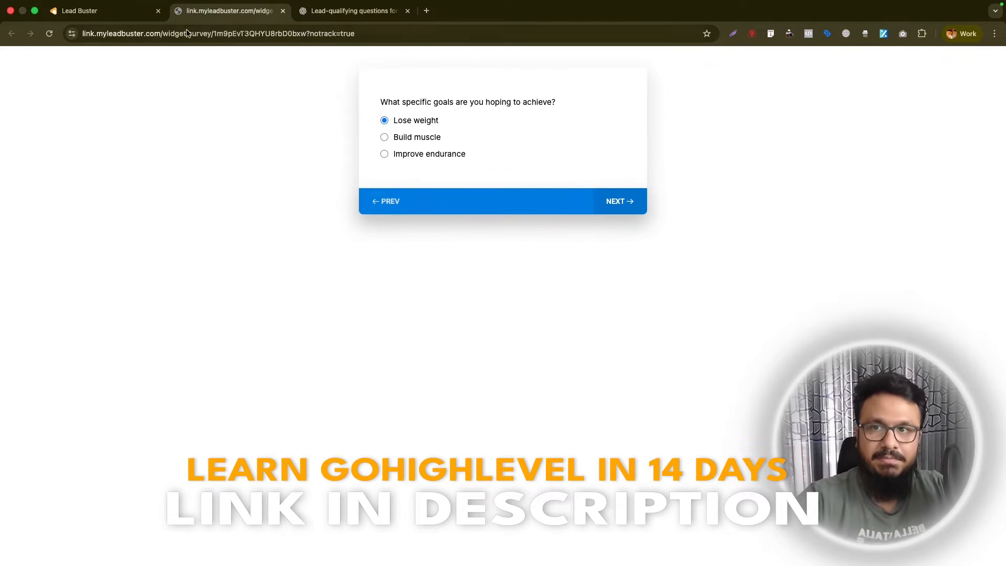
pyautogui.click(118, 12)
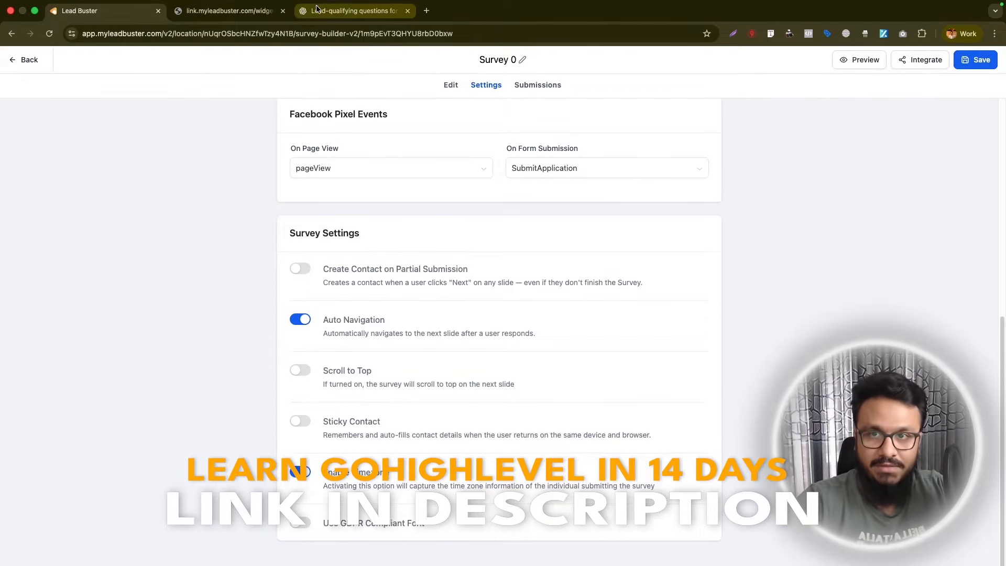
pyautogui.click(236, 12)
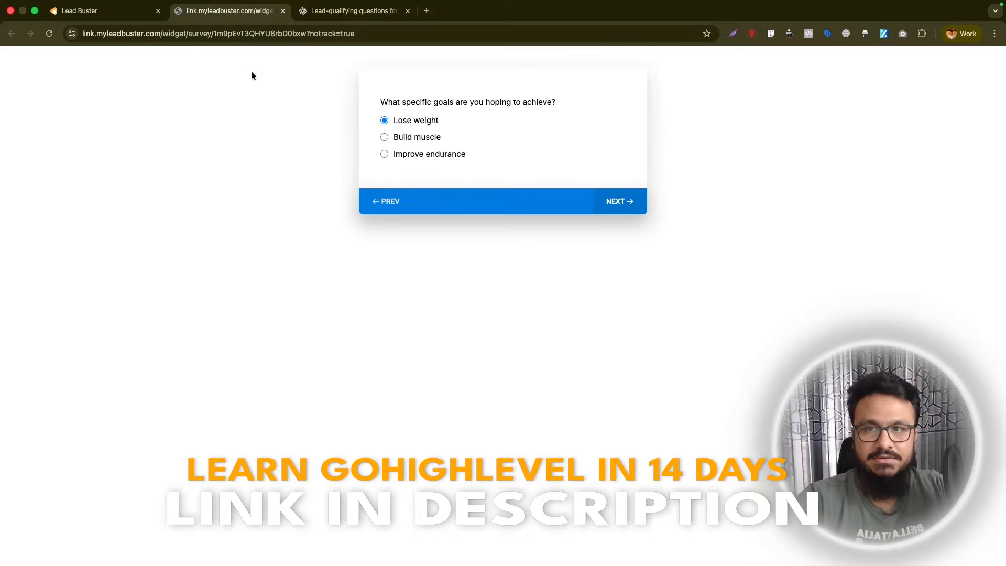
pyautogui.click(125, 11)
pyautogui.click(208, 15)
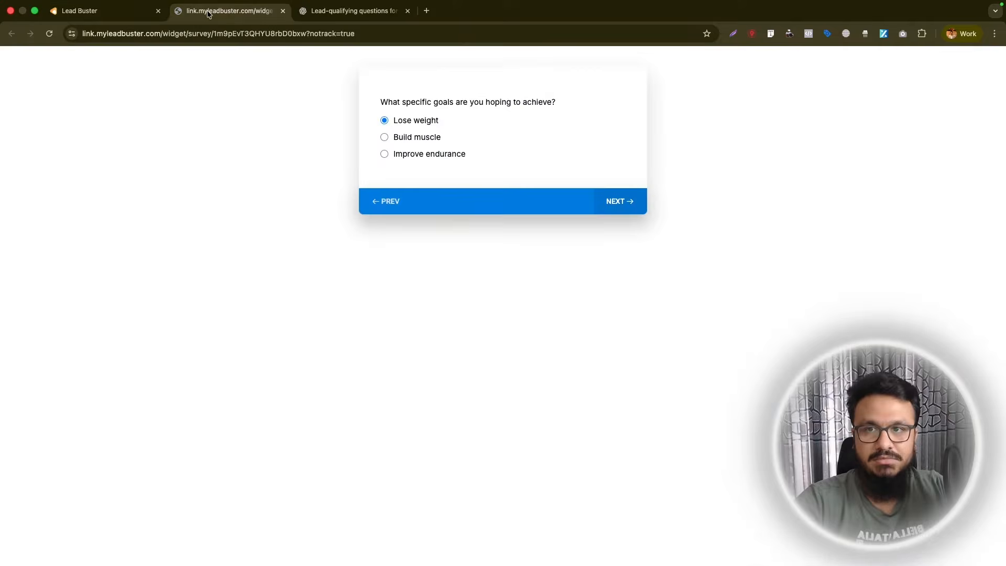
# - Reload the survey preview, refill the contact fields with test details, and advance to choose "Lose weight" as the goal
pyautogui.click(49, 33)
pyautogui.click(460, 177)
pyautogui.write('t')
pyautogui.click(449, 201)
pyautogui.click(427, 322)
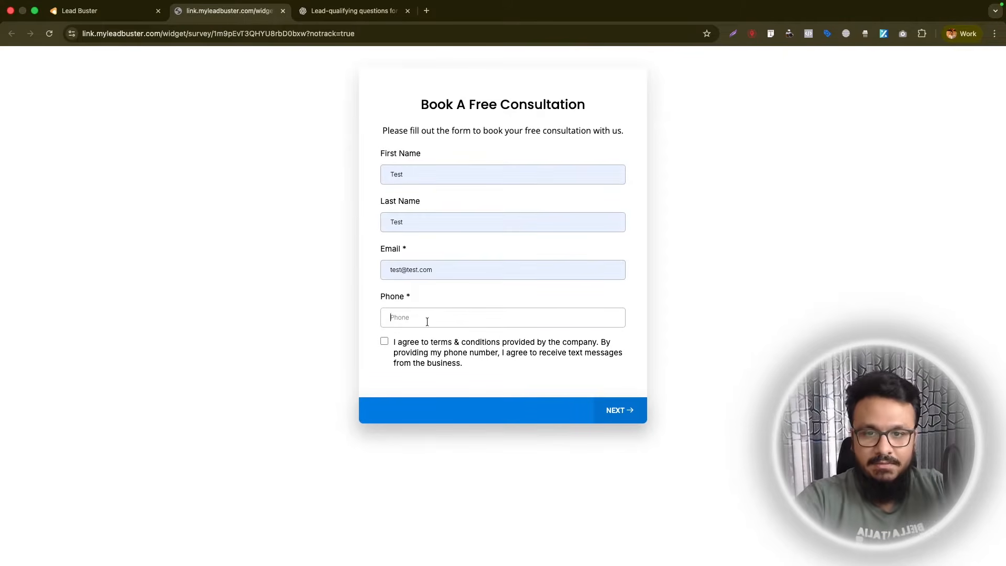
pyautogui.write('+44123456789')
pyautogui.press('Return')
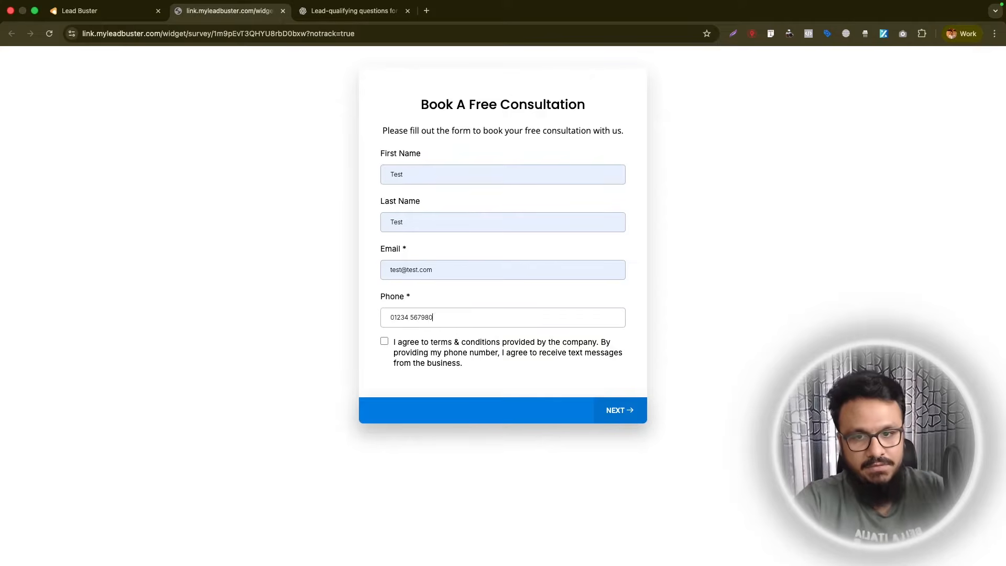
pyautogui.click(404, 121)
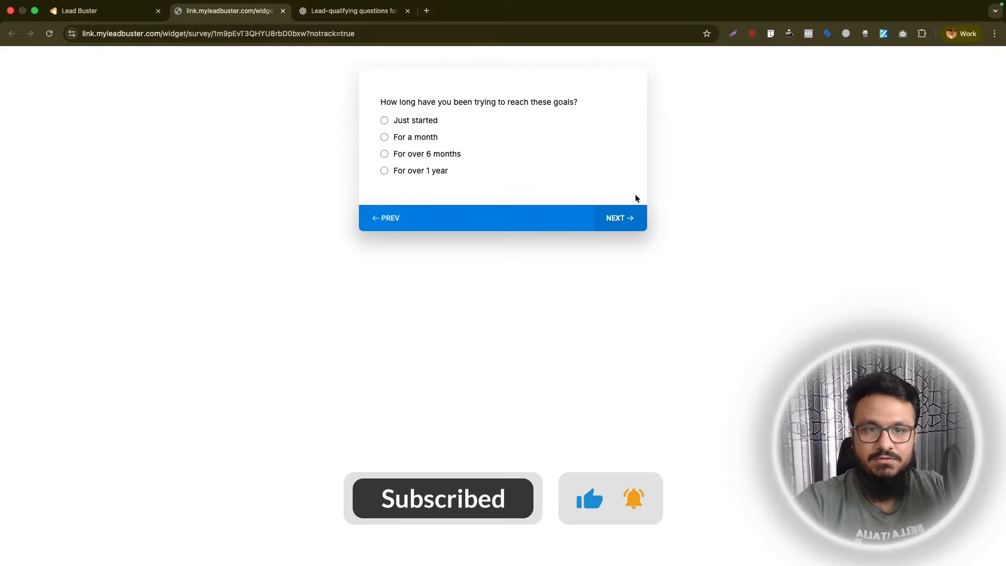
# - Return to the survey editor and set the survey's layout width to 650 px
pyautogui.click(117, 11)
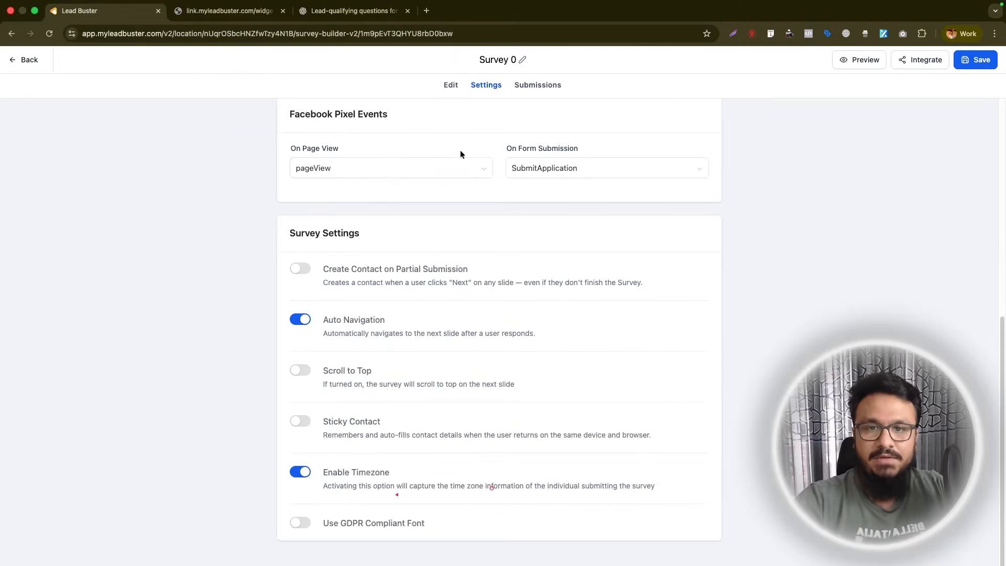
pyautogui.scroll(2, 456, 136)
pyautogui.click(450, 87)
pyautogui.click(985, 85)
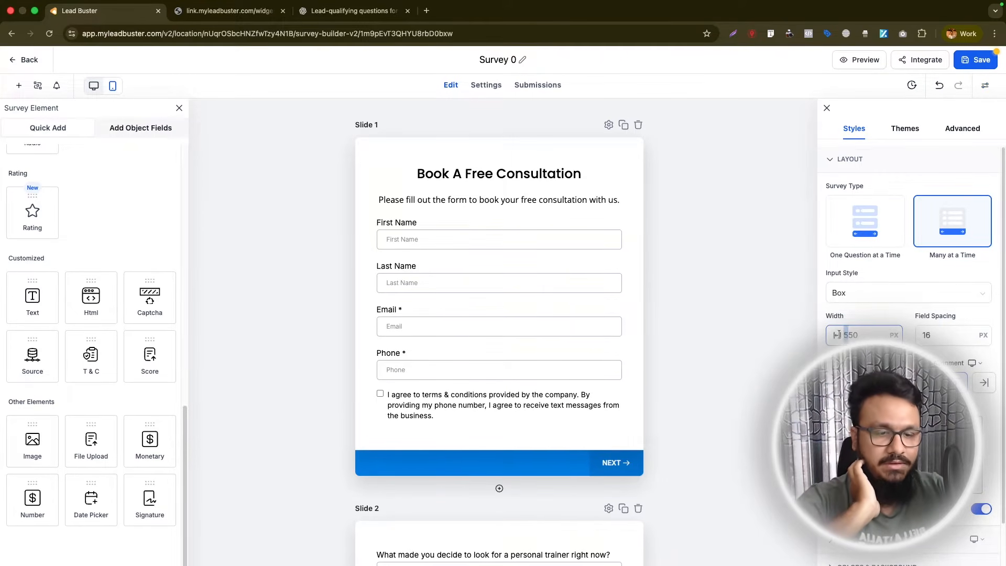
pyautogui.write('6')
# - Try field spacings of 20 px and 24 px for the survey, and set the spacing back to 16 px
pyautogui.moveTo(932, 335); pyautogui.dragTo(920, 335)
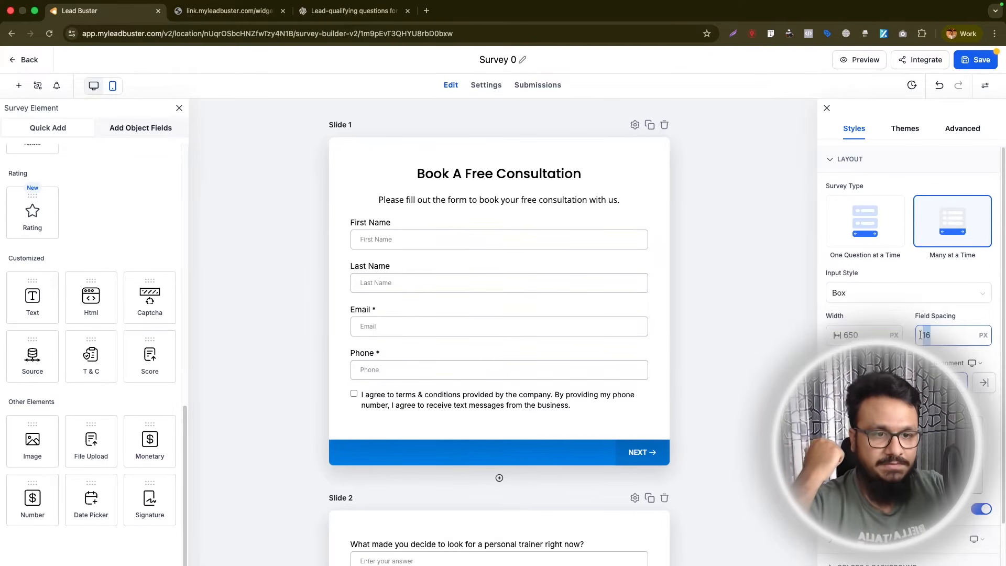
pyautogui.write('20')
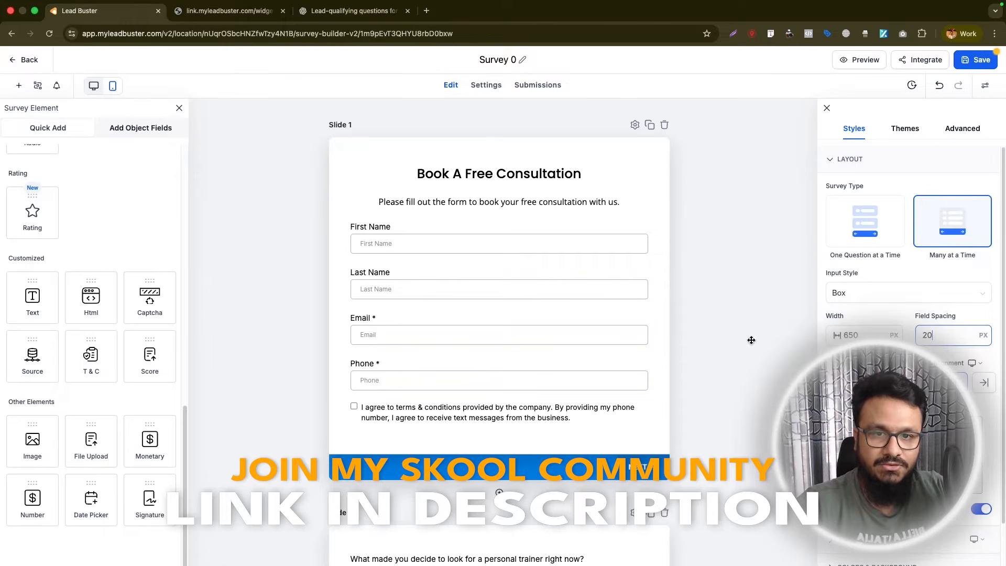
pyautogui.moveTo(936, 331); pyautogui.dragTo(905, 331)
pyautogui.write('24')
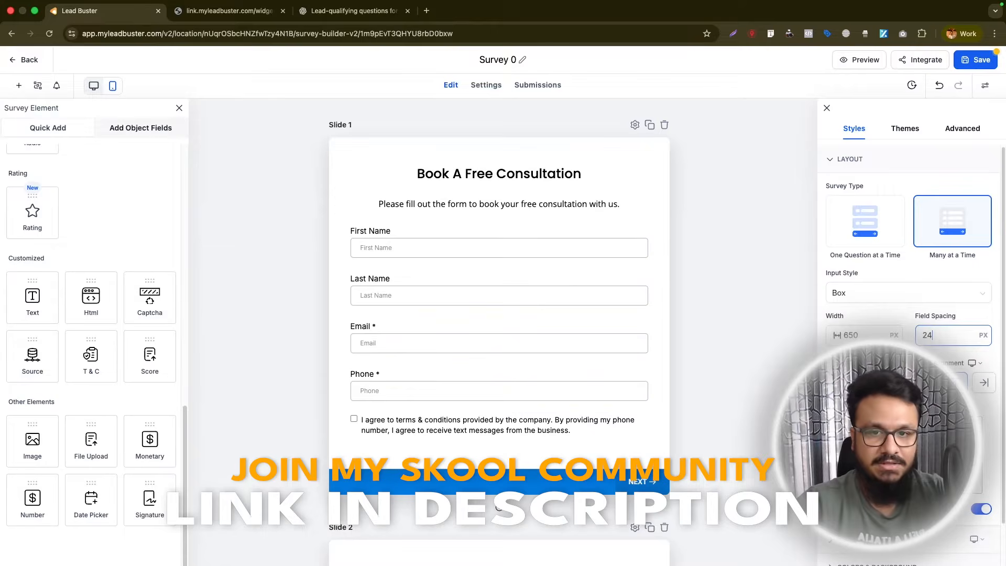
pyautogui.press('Down')
pyautogui.press('Down')
pyautogui.press('Down')
pyautogui.press('Down')
pyautogui.press('Down')
pyautogui.press('Down')
pyautogui.press('Down')
pyautogui.press('Down')
# - Reduce the survey's left and right padding by an equal amount so the fields are slightly wider and centered
pyautogui.scroll(-2, 899, 390)
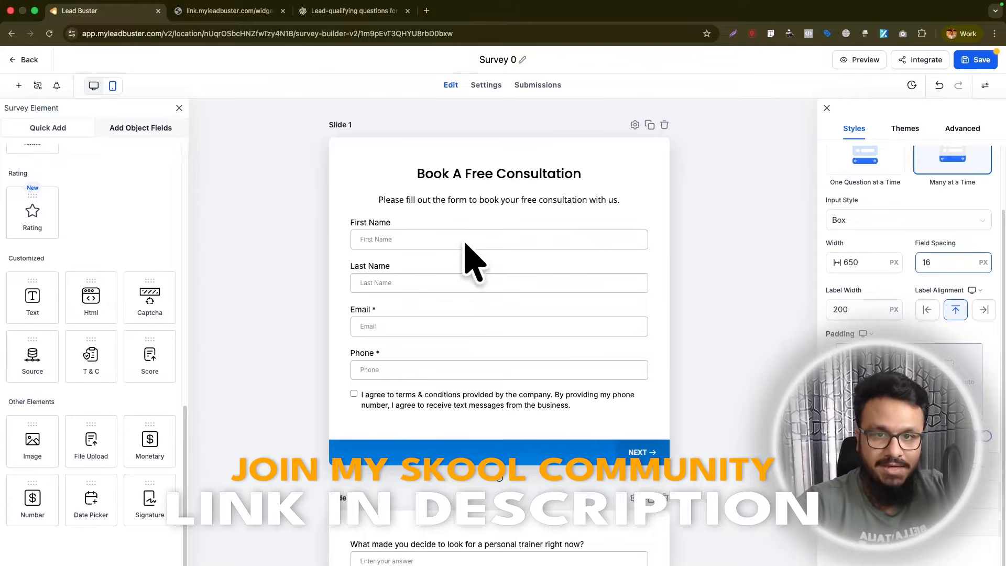
pyautogui.click(878, 381)
pyautogui.press('Down')
pyautogui.press('Down')
pyautogui.press('Down')
pyautogui.press('Down')
pyautogui.press('Down')
pyautogui.press('Down')
pyautogui.press('Down')
pyautogui.press('Down')
pyautogui.press('Down')
pyautogui.press('Down')
pyautogui.press('Down')
pyautogui.press('Down')
pyautogui.press('Down')
pyautogui.press('Down')
pyautogui.press('Down')
pyautogui.press('Down')
pyautogui.press('Down')
pyautogui.press('Down')
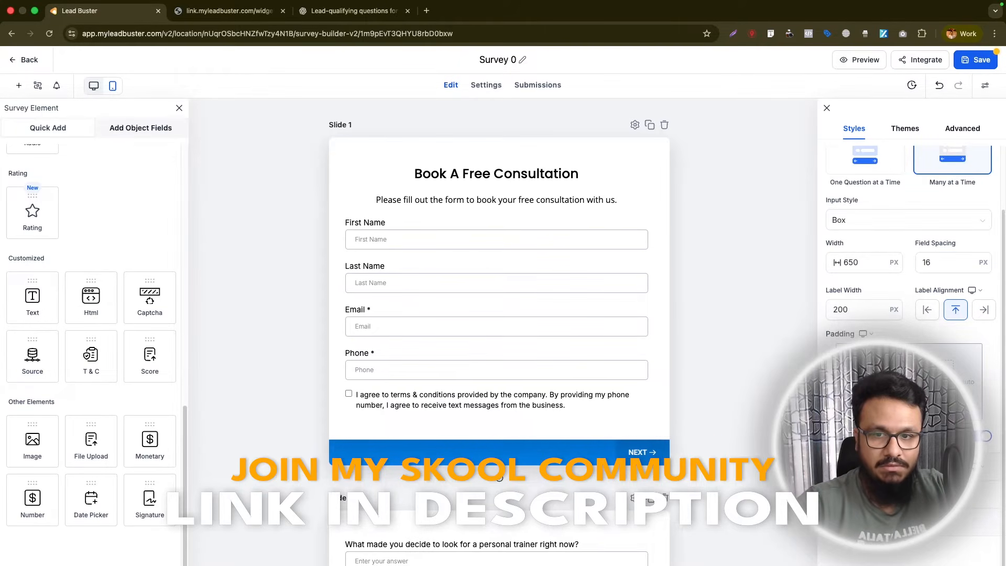
pyautogui.press('Up')
pyautogui.press('Up')
pyautogui.press('Up')
pyautogui.press('Up')
pyautogui.press('Up')
pyautogui.press('Up')
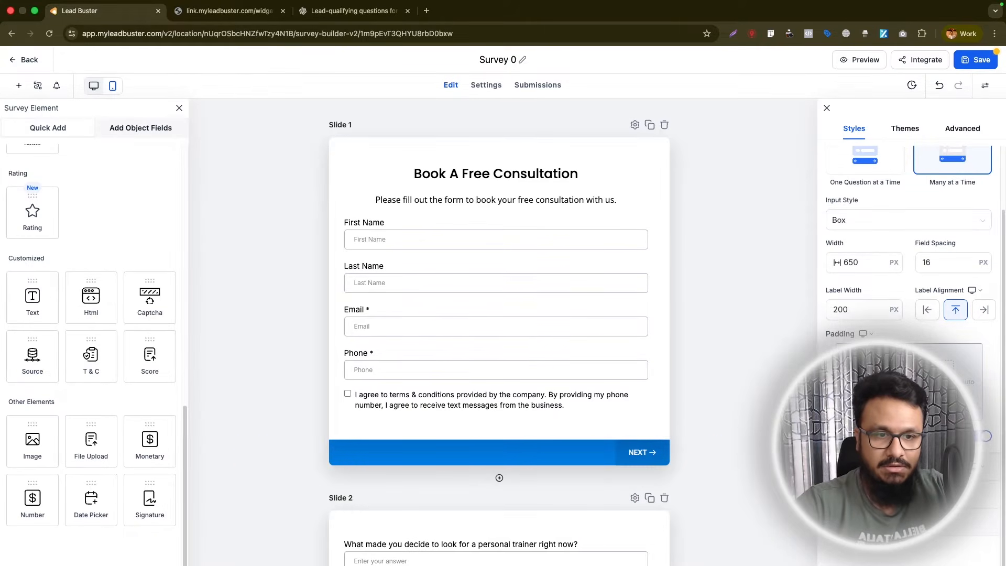
pyautogui.press('Down')
pyautogui.press('Down')
pyautogui.press('Down')
pyautogui.press('Down')
pyautogui.press('Down')
pyautogui.press('Down')
pyautogui.press('Down')
pyautogui.press('Down')
pyautogui.press('Down')
pyautogui.press('Down')
pyautogui.press('Down')
pyautogui.press('Down')
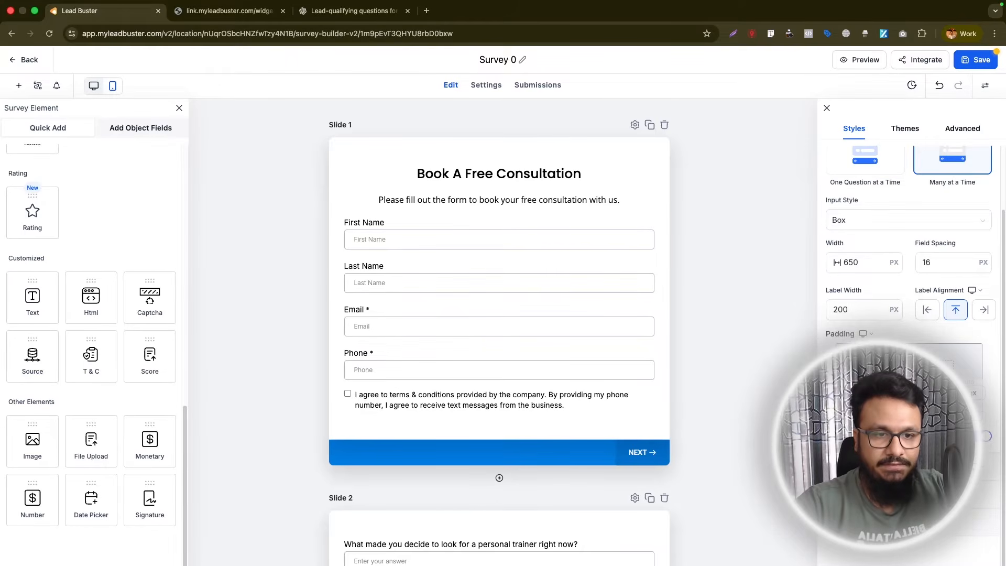
# - Reduce the survey's top padding to bring the slide content slightly closer to the upper edge
pyautogui.press('Down')
pyautogui.press('Down')
pyautogui.press('Down')
pyautogui.press('Down')
pyautogui.press('Down')
pyautogui.press('Down')
pyautogui.press('Down')
pyautogui.press('Down')
pyautogui.press('Down')
pyautogui.press('Down')
pyautogui.press('Down')
pyautogui.press('Down')
pyautogui.press('Down')
pyautogui.press('Down')
pyautogui.press('Down')
pyautogui.press('Down')
pyautogui.press('Down')
pyautogui.press('Down')
pyautogui.press('Down')
pyautogui.press('Down')
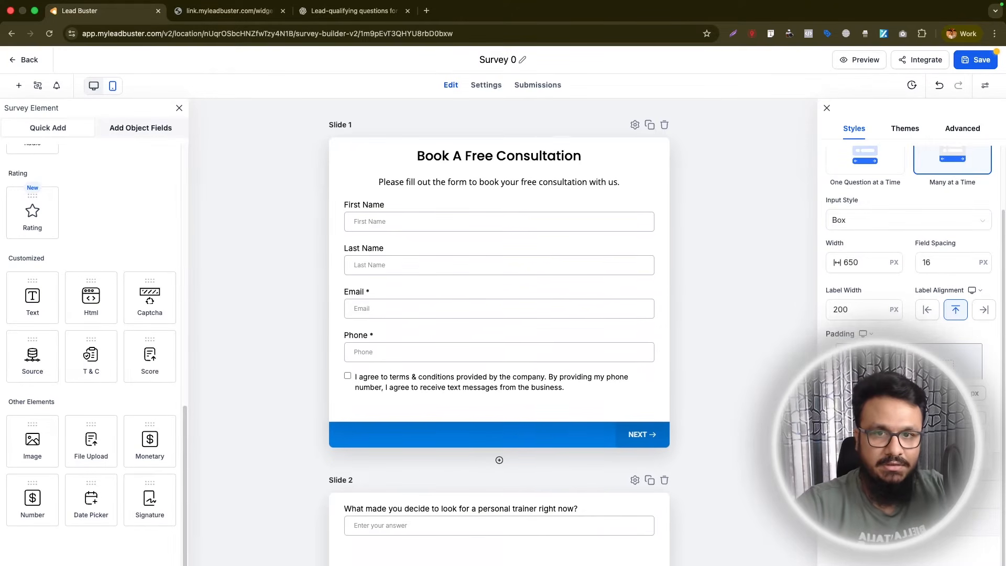
pyautogui.press('Up')
pyautogui.press('Up')
pyautogui.press('Up')
pyautogui.press('Up')
pyautogui.press('Up')
pyautogui.press('Up')
pyautogui.press('Up')
pyautogui.press('Up')
pyautogui.press('Up')
pyautogui.press('Up')
pyautogui.press('Up')
pyautogui.press('Up')
pyautogui.press('Up')
pyautogui.press('Up')
pyautogui.press('Up')
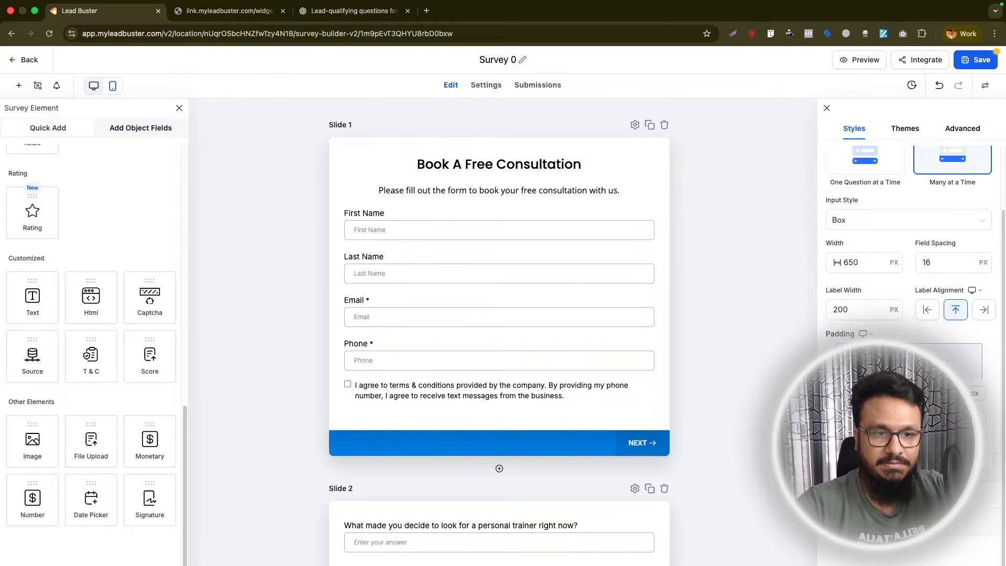
pyautogui.press('Up')
pyautogui.press('Up')
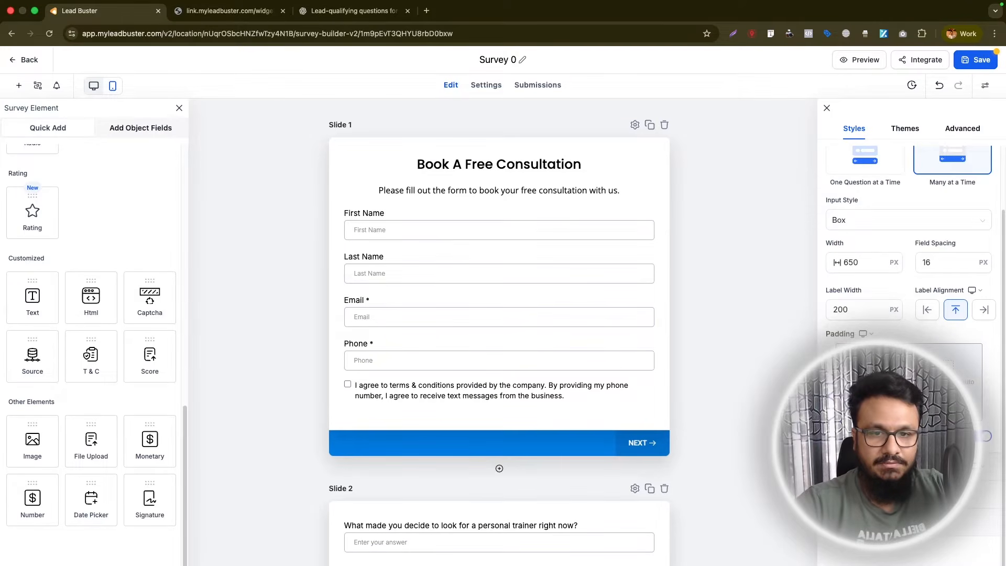
# - Change the survey footer's background fill to red #E20000FF
pyautogui.scroll(-1, 483, 410)
pyautogui.click(493, 418)
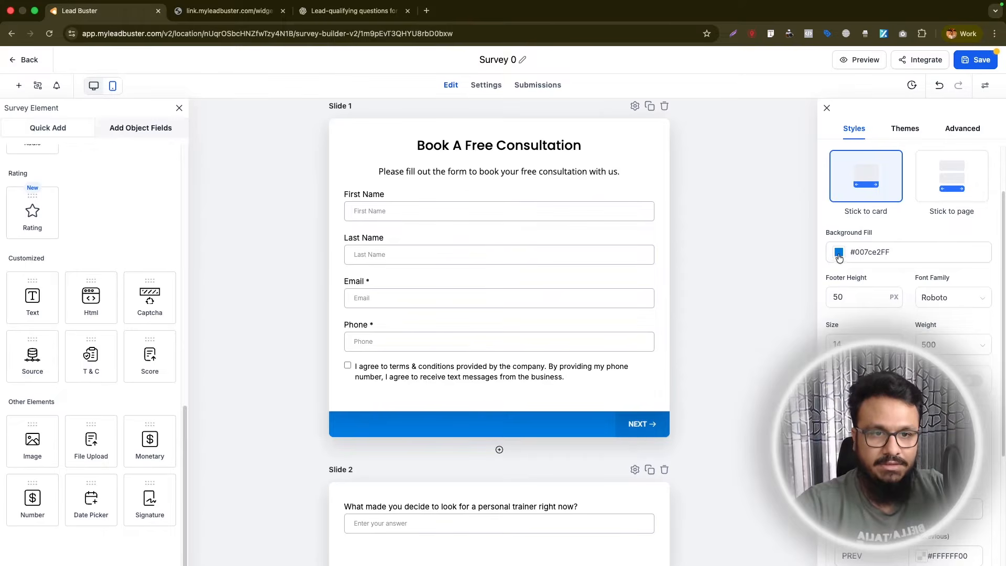
pyautogui.click(838, 254)
pyautogui.moveTo(847, 368); pyautogui.dragTo(779, 371)
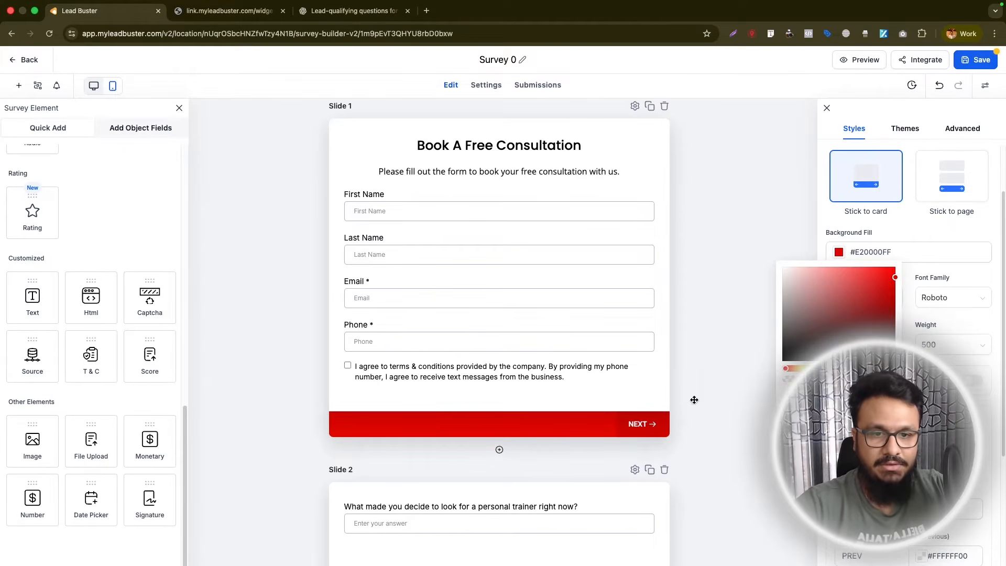
pyautogui.click(913, 233)
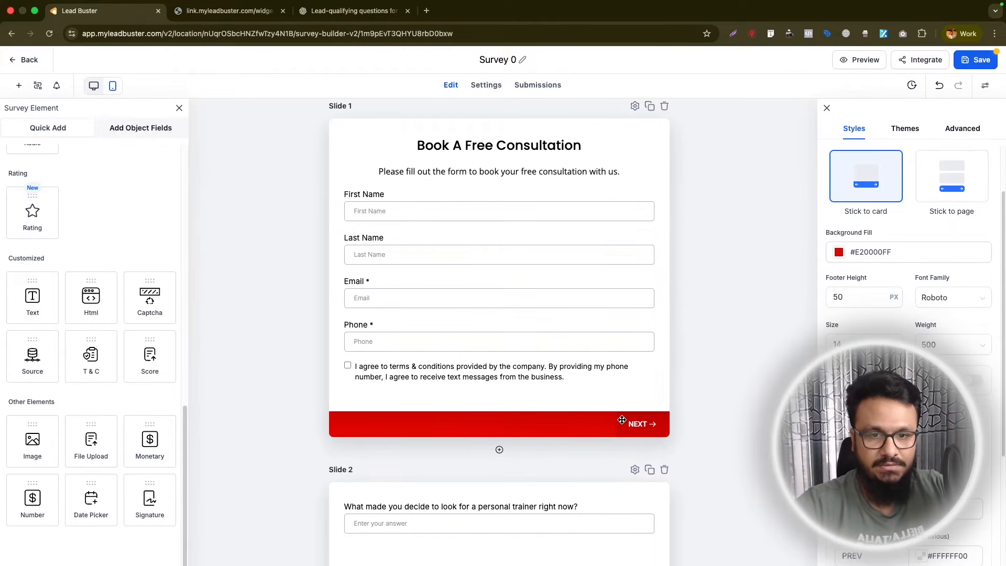
# - Set the survey footer's height to 70 px and its font family to Poppins
pyautogui.scroll(-2, 860, 293)
pyautogui.click(841, 259)
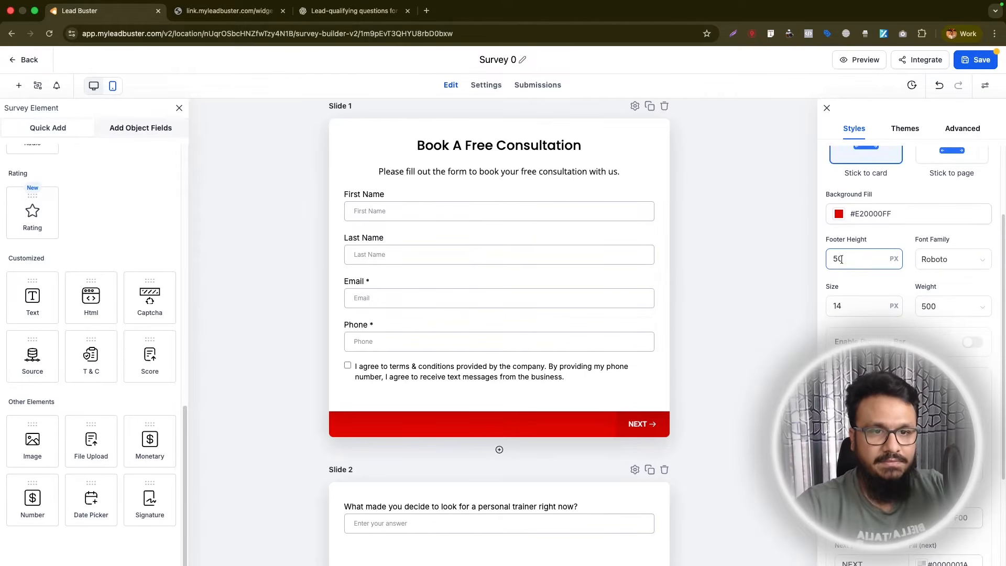
pyautogui.moveTo(841, 259); pyautogui.dragTo(833, 258)
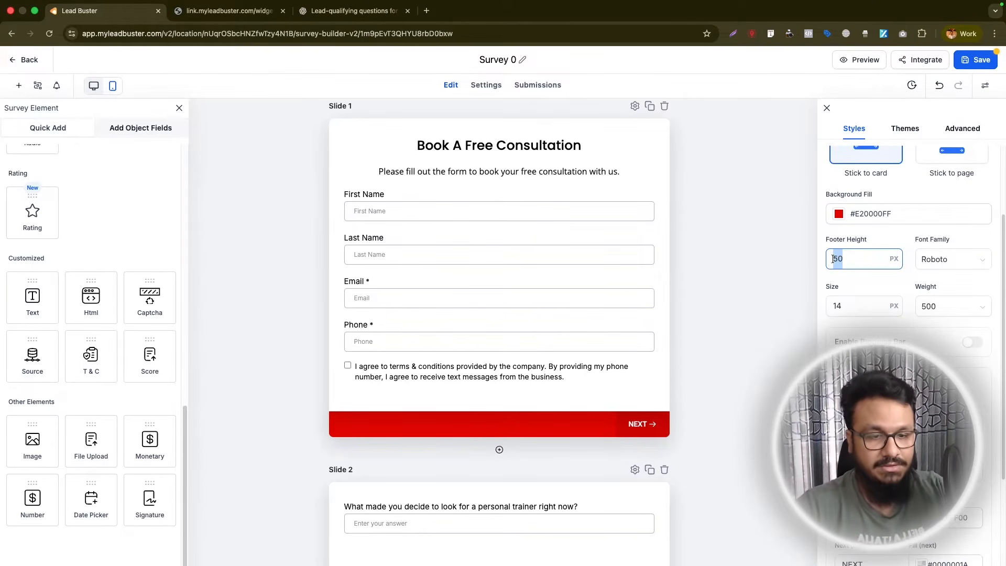
pyautogui.write('70')
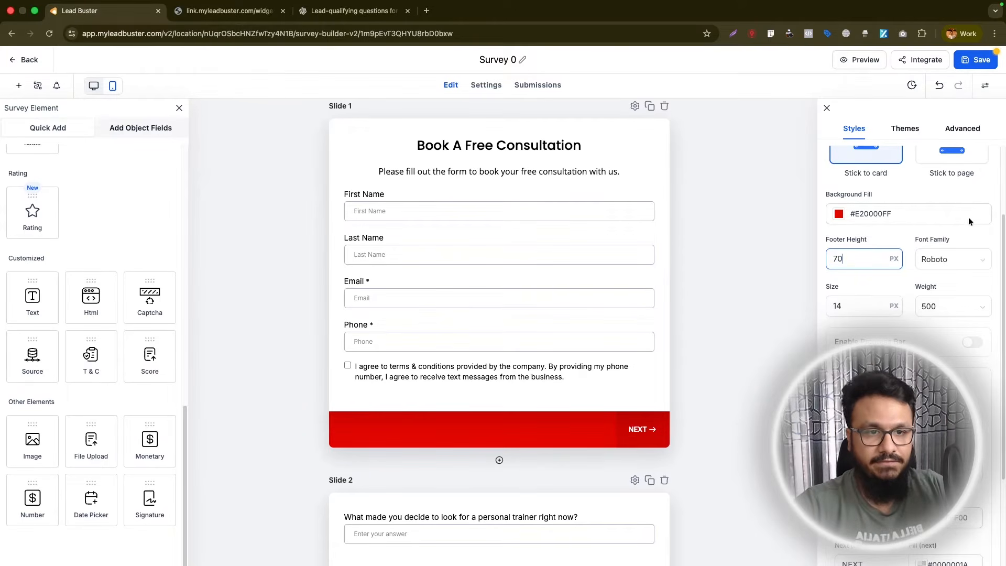
pyautogui.click(954, 259)
pyautogui.click(936, 358)
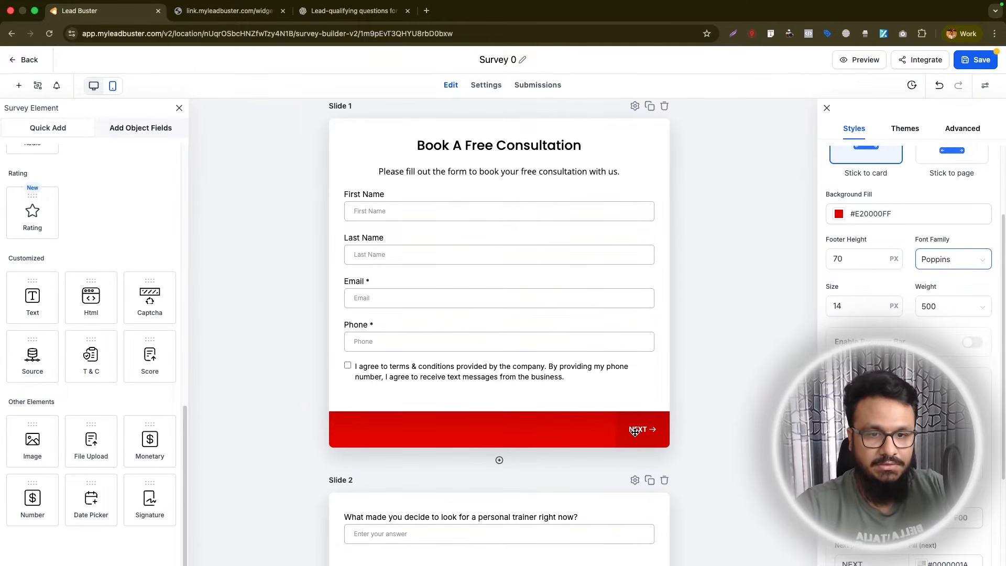
# - Try the Stick to page footer type and switch the footer back to Stick to card
pyautogui.click(967, 342)
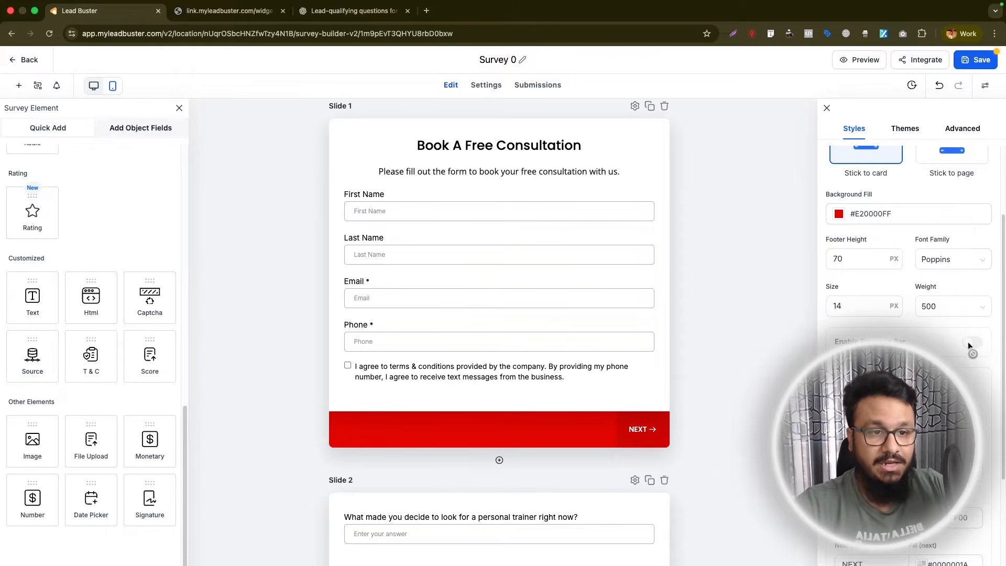
pyautogui.scroll(1, 907, 331)
pyautogui.scroll(2, 907, 330)
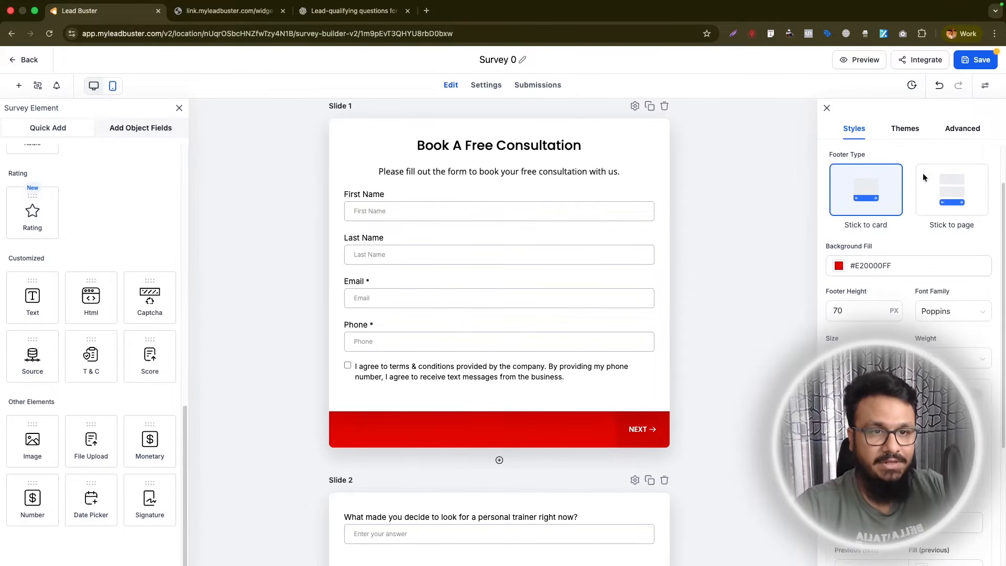
pyautogui.click(946, 196)
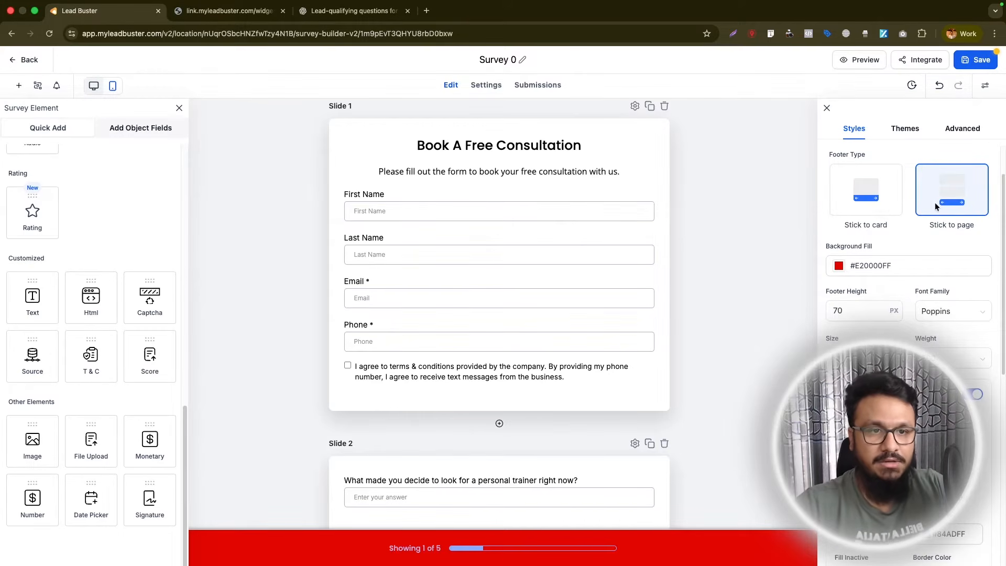
pyautogui.click(864, 196)
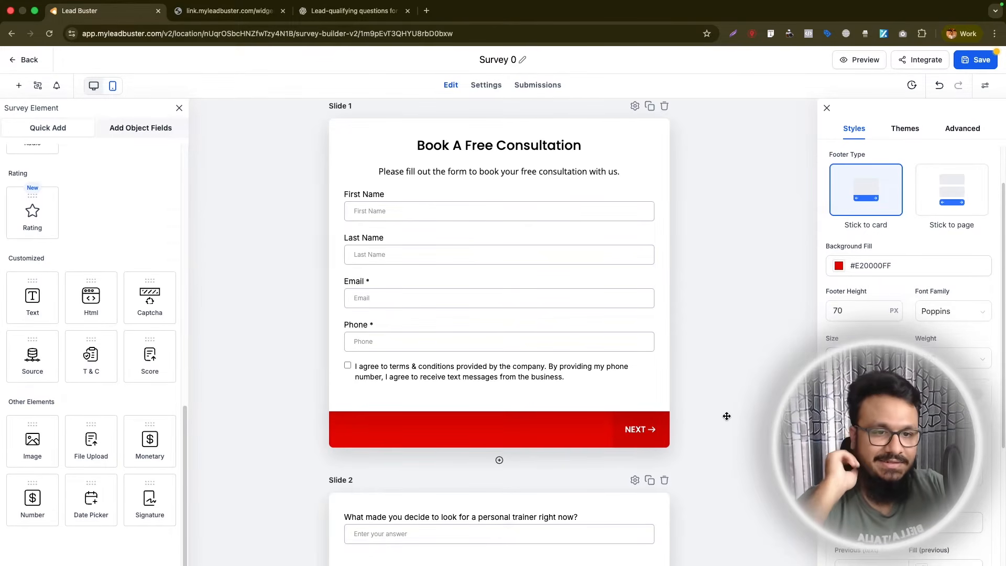
# - Change the footer's previous-slide button text to BACK
pyautogui.scroll(-2, 862, 296)
pyautogui.scroll(-1, 862, 296)
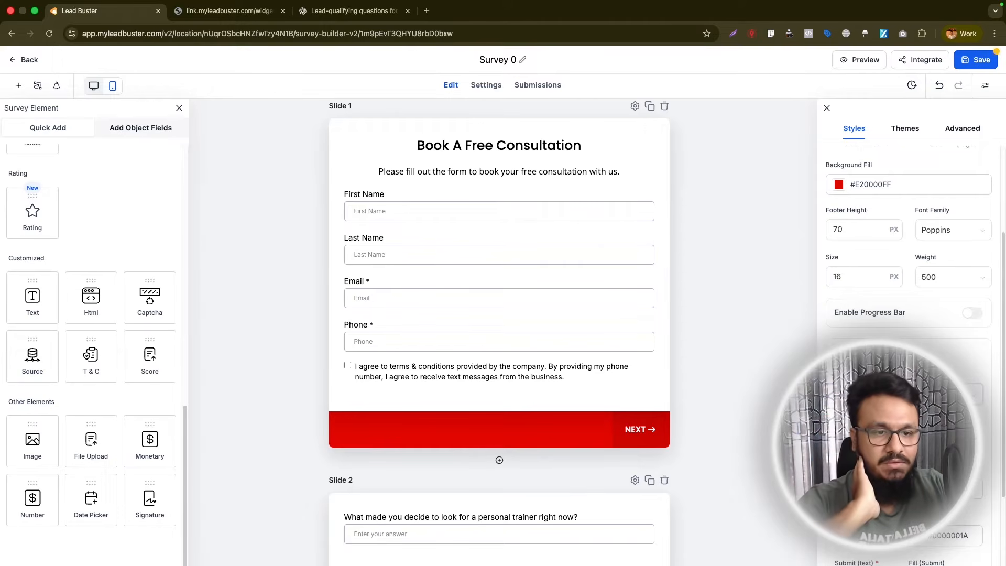
pyautogui.scroll(-3, 909, 314)
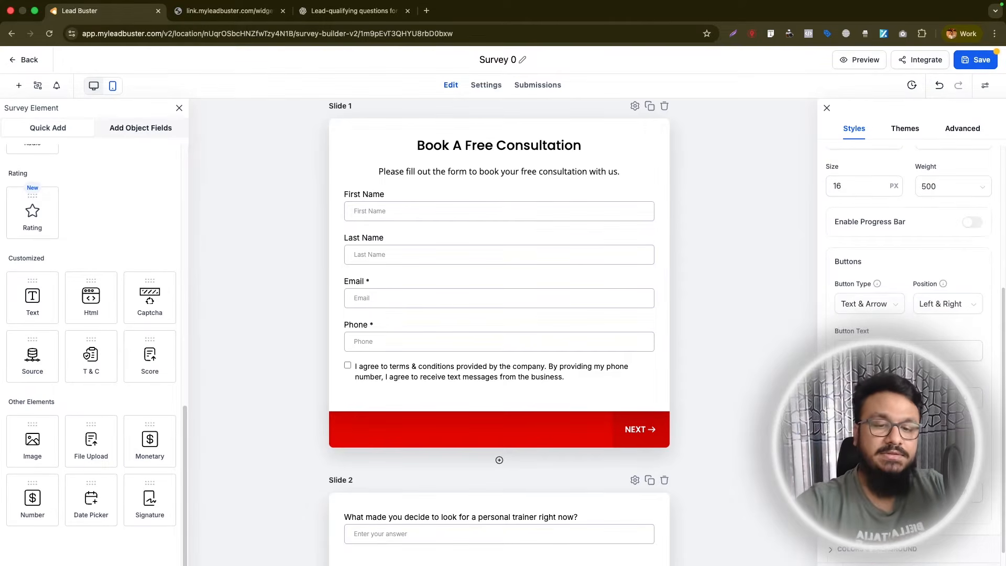
pyautogui.scroll(-5, 524, 429)
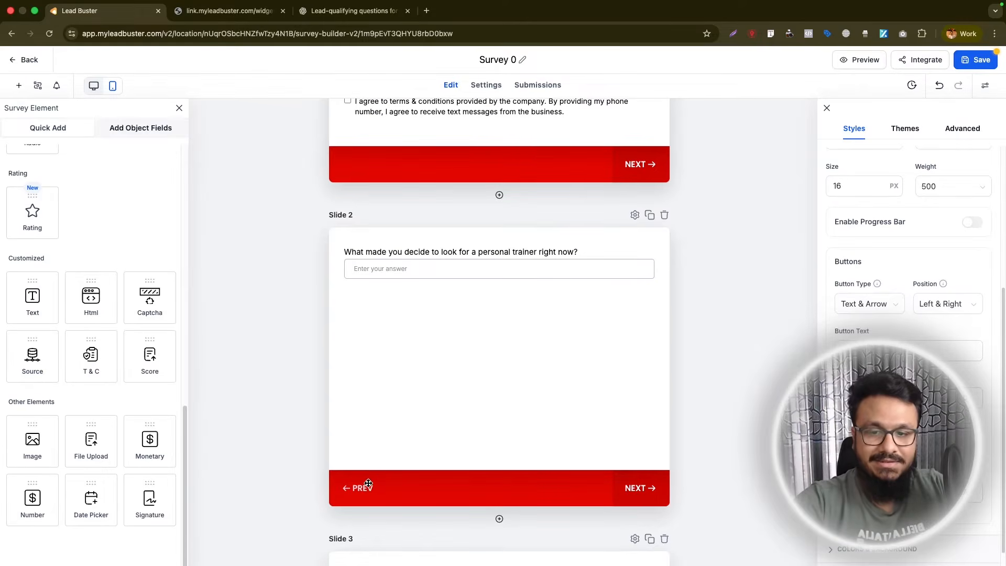
pyautogui.write('BACK')
pyautogui.scroll(-2, 871, 399)
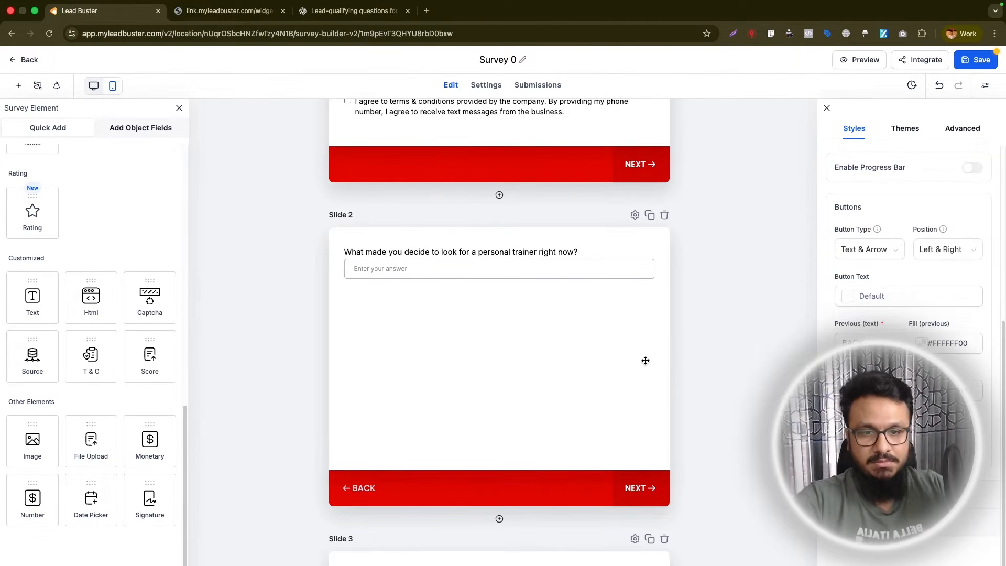
# - Examine the last slide's footer buttons and the survey's color, background and background image options
pyautogui.scroll(-15, 701, 349)
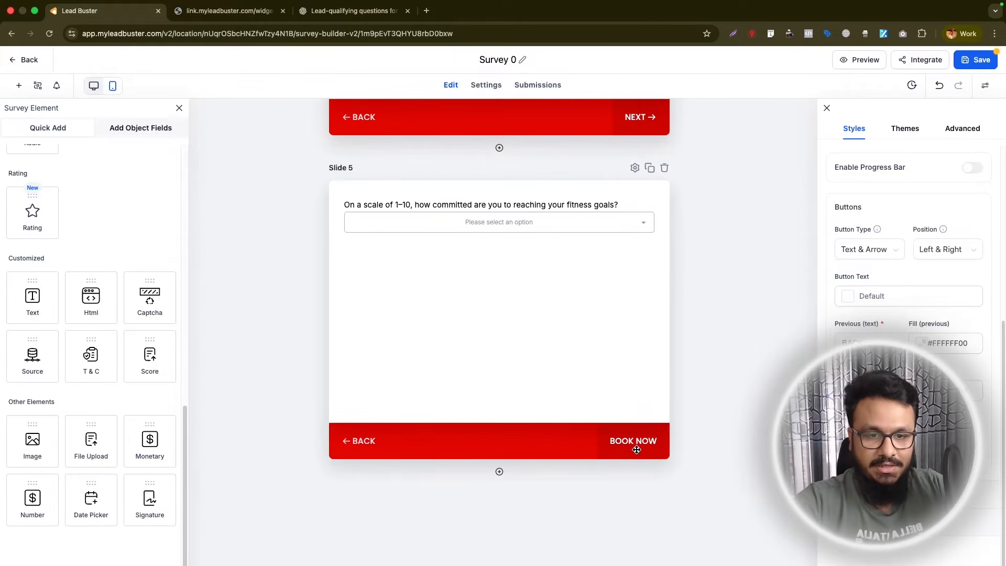
pyautogui.click(870, 494)
pyautogui.scroll(2, 862, 267)
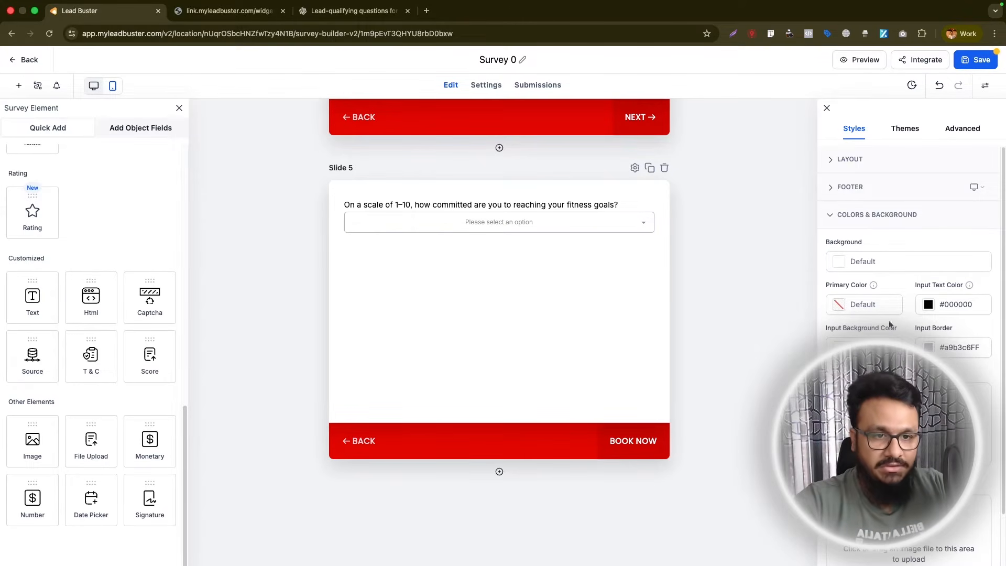
pyautogui.scroll(-2, 843, 292)
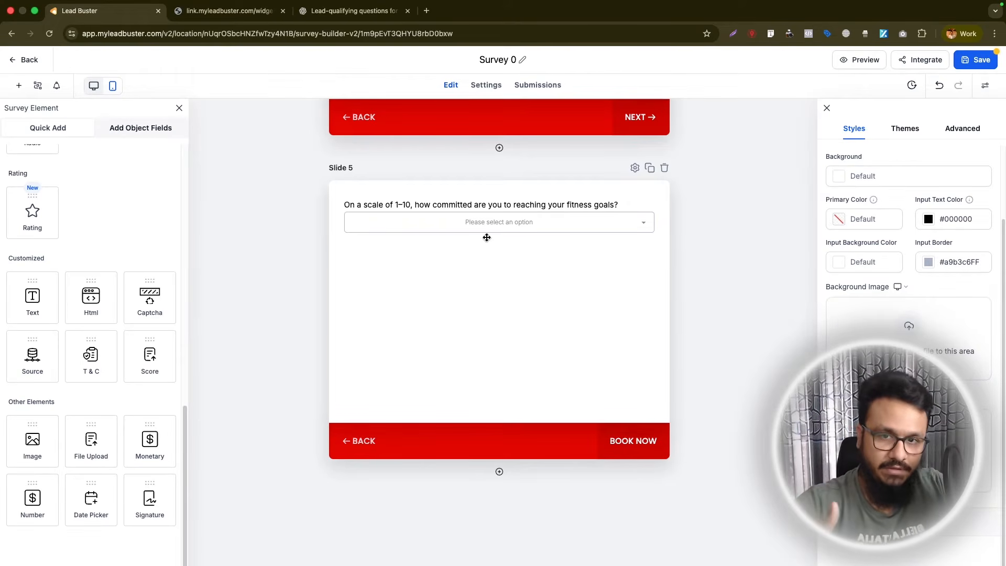
pyautogui.scroll(3, 553, 314)
pyautogui.scroll(5, 554, 315)
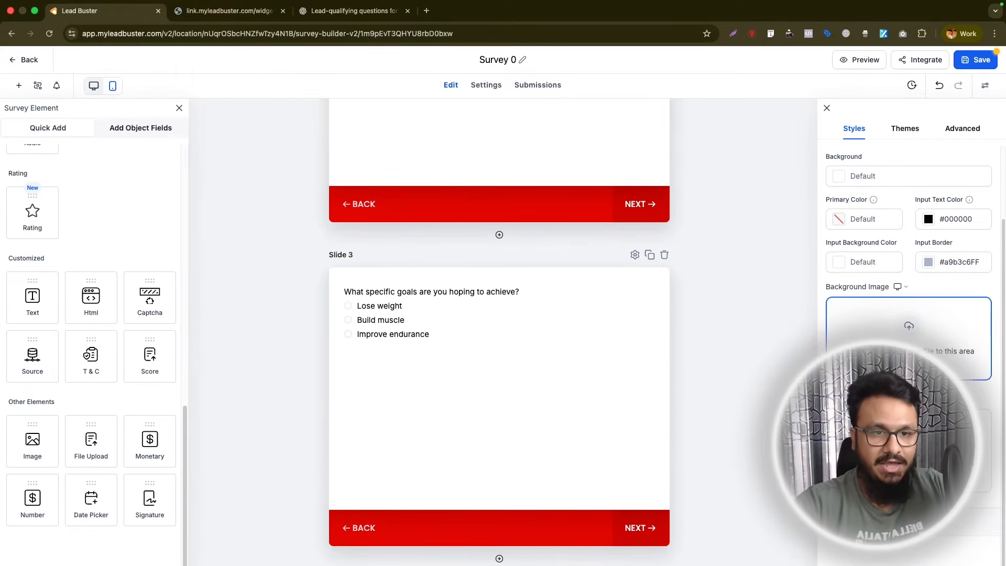
# - Turn on Agency Branding, check how it looks on the slides, and turn it off again
pyautogui.click(880, 521)
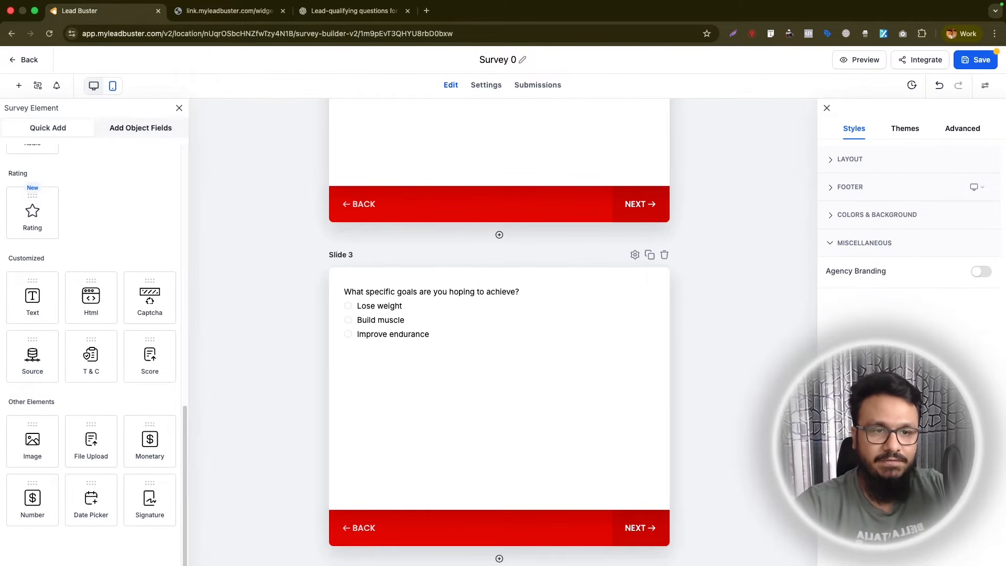
pyautogui.click(981, 272)
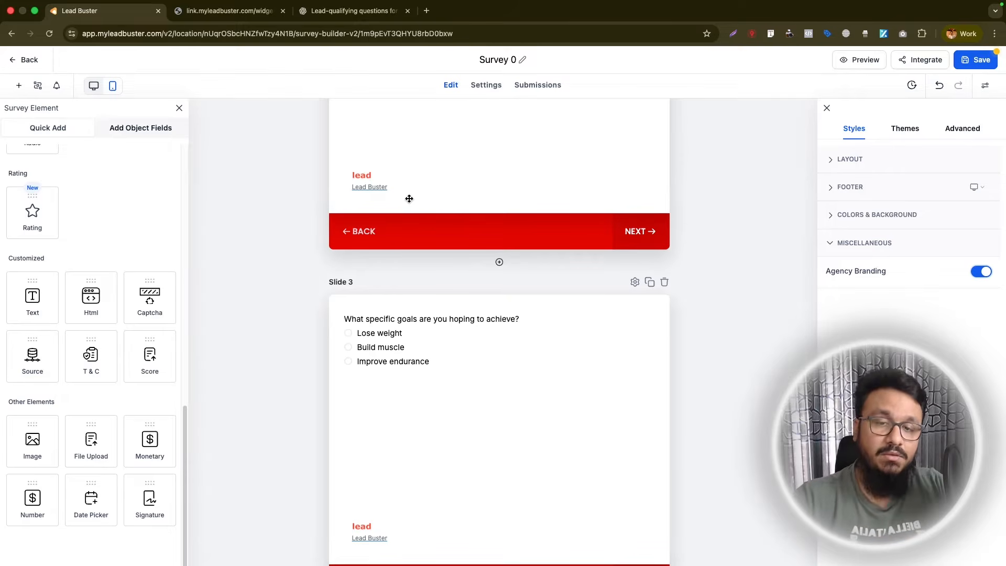
pyautogui.scroll(5, 409, 198)
pyautogui.scroll(6, 409, 197)
pyautogui.scroll(-6, 407, 195)
pyautogui.scroll(2, 367, 210)
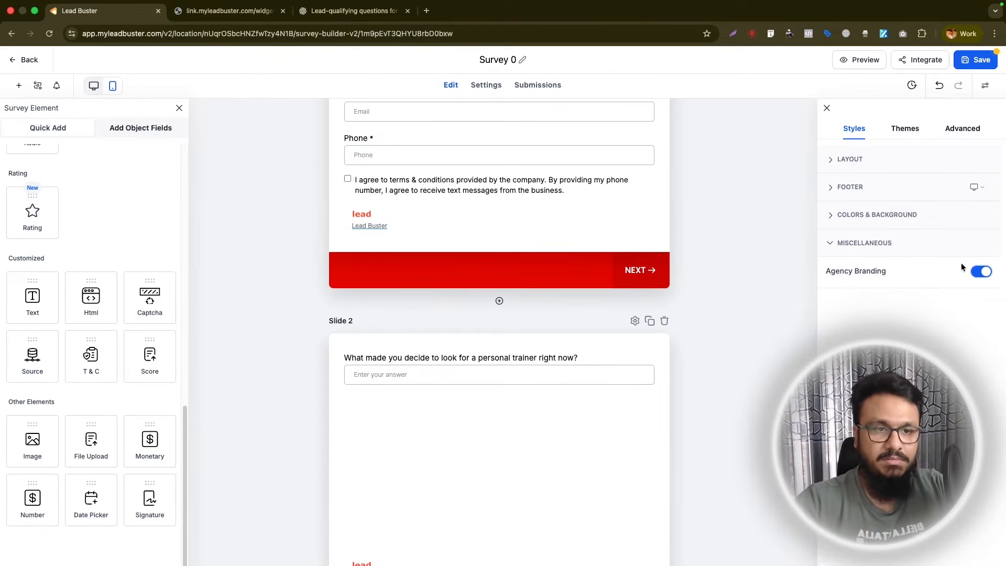
pyautogui.click(978, 271)
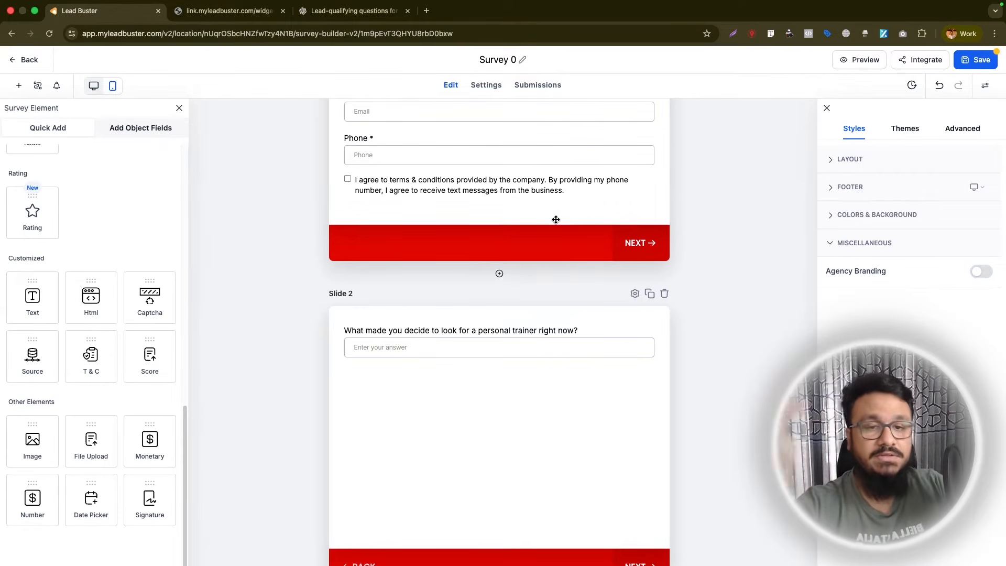
# - Browse the available survey themes and look over the advanced border and shadow options
pyautogui.click(902, 135)
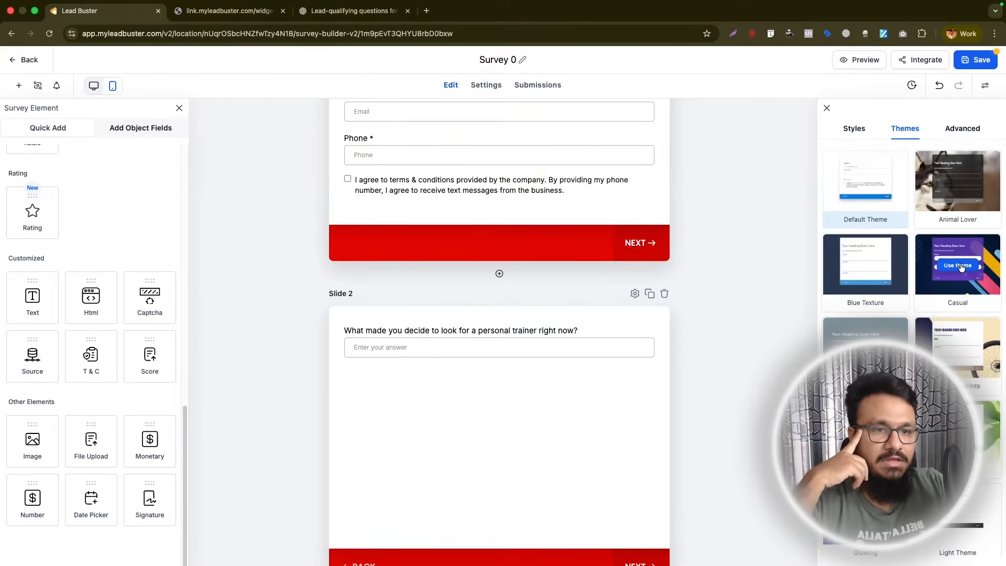
pyautogui.scroll(-1, 917, 296)
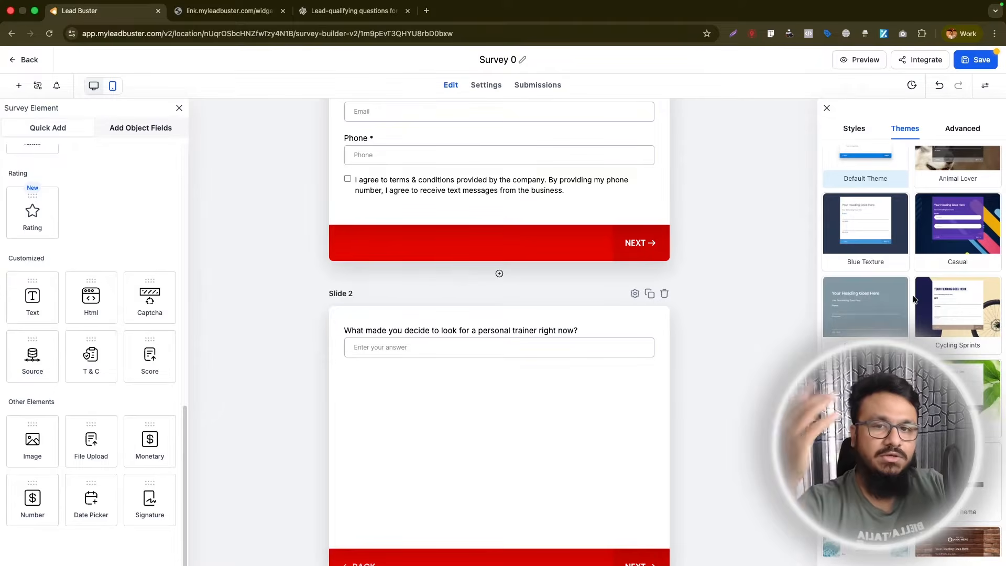
pyautogui.moveTo(885, 307)
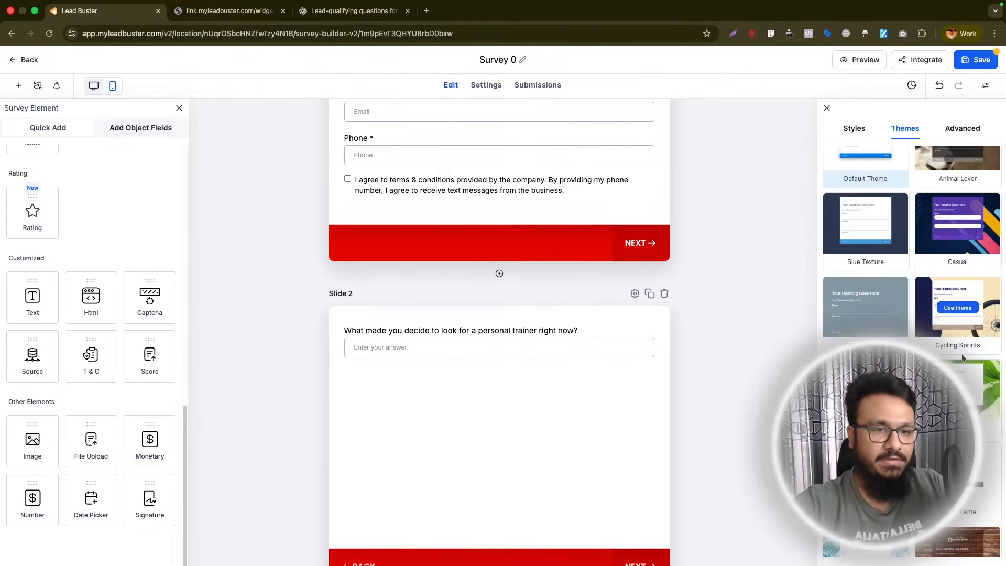
pyautogui.scroll(-8, 969, 344)
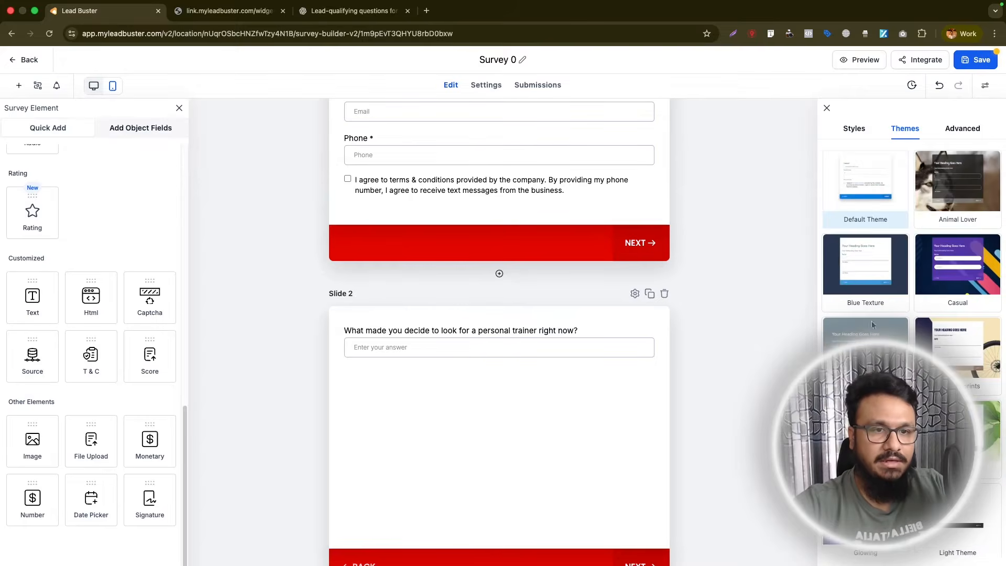
pyautogui.click(956, 128)
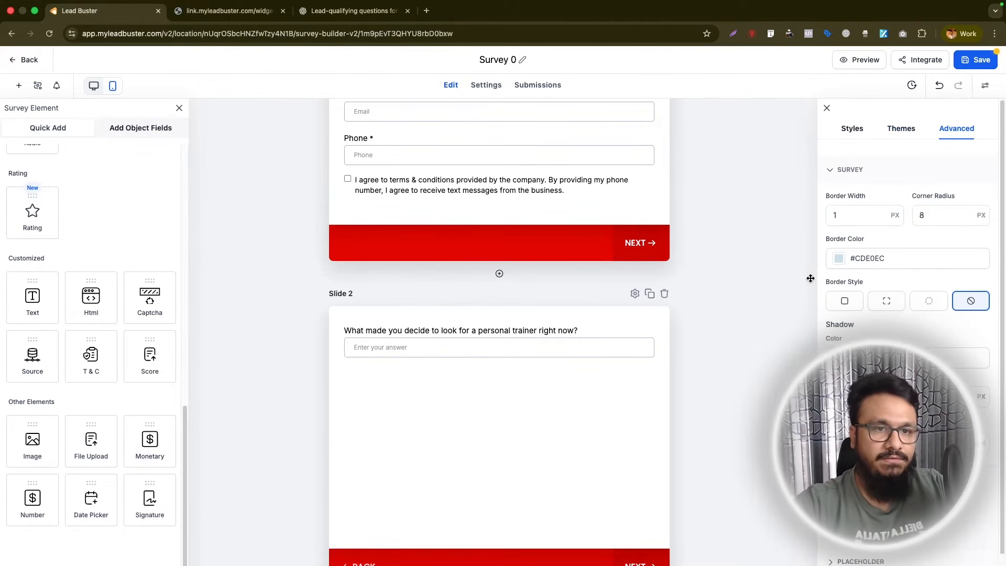
pyautogui.scroll(4, 439, 341)
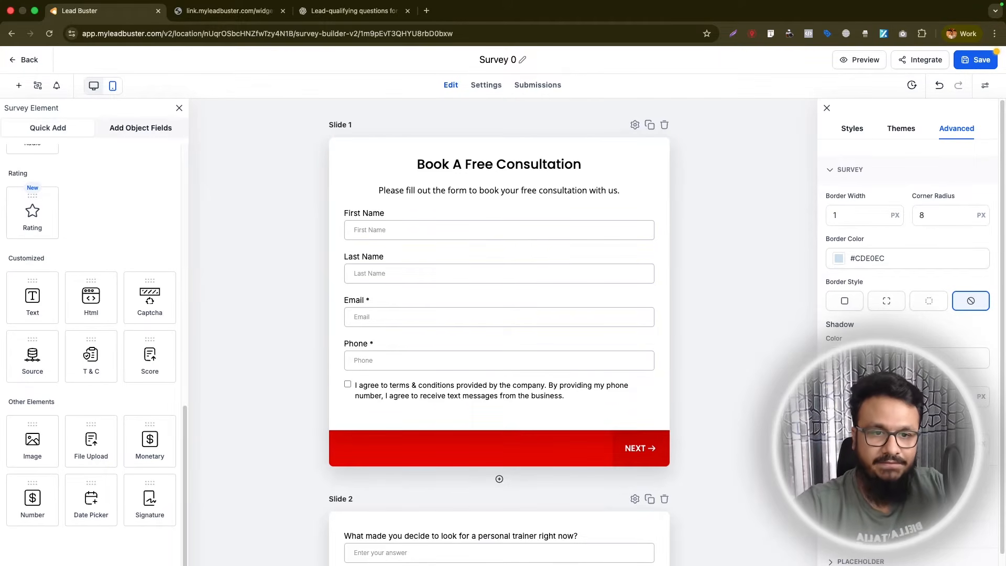
# - Set the placeholder text size to 14 px and pick a different font for the placeholders
pyautogui.scroll(-3, 906, 325)
pyautogui.click(861, 490)
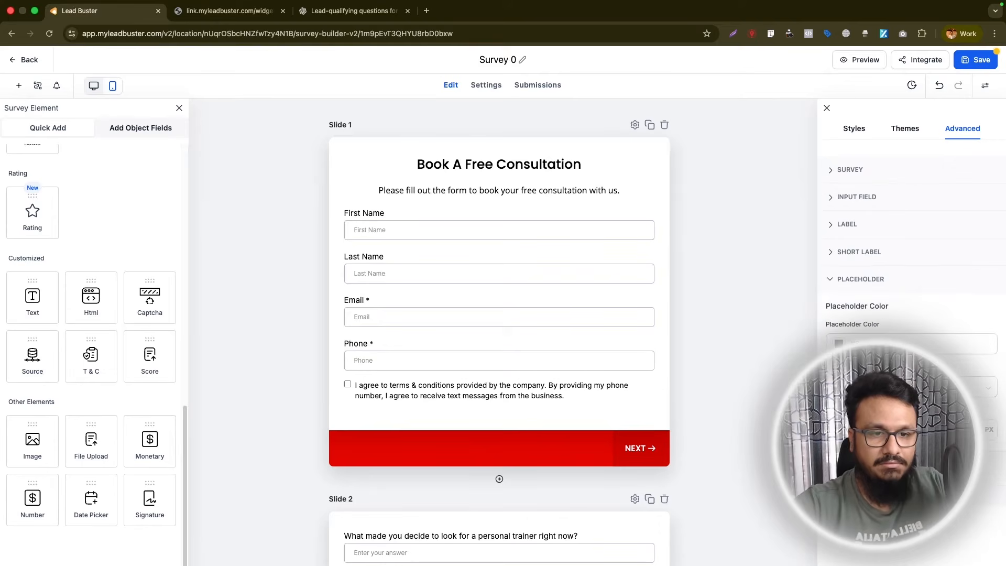
pyautogui.write('14')
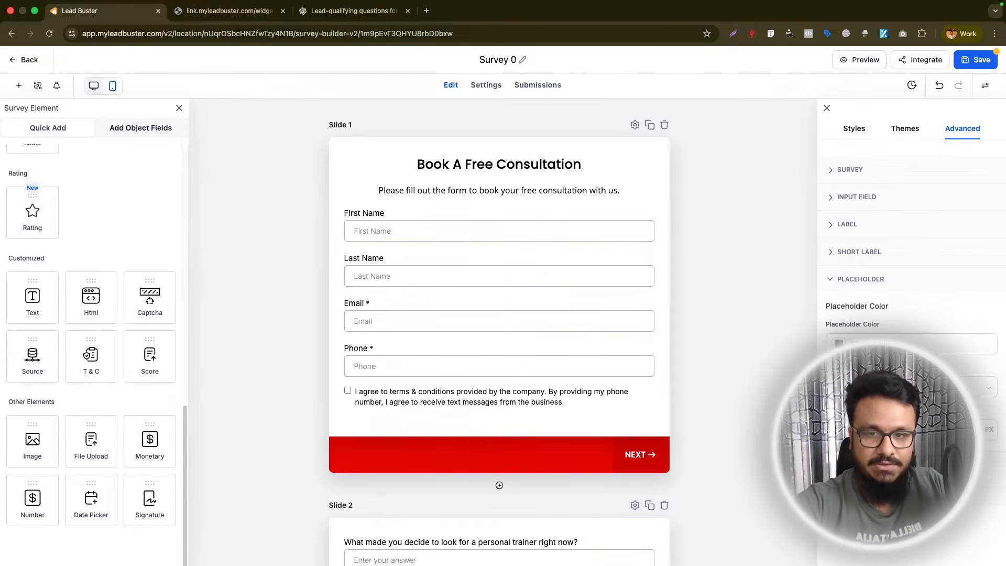
pyautogui.click(911, 386)
pyautogui.click(902, 445)
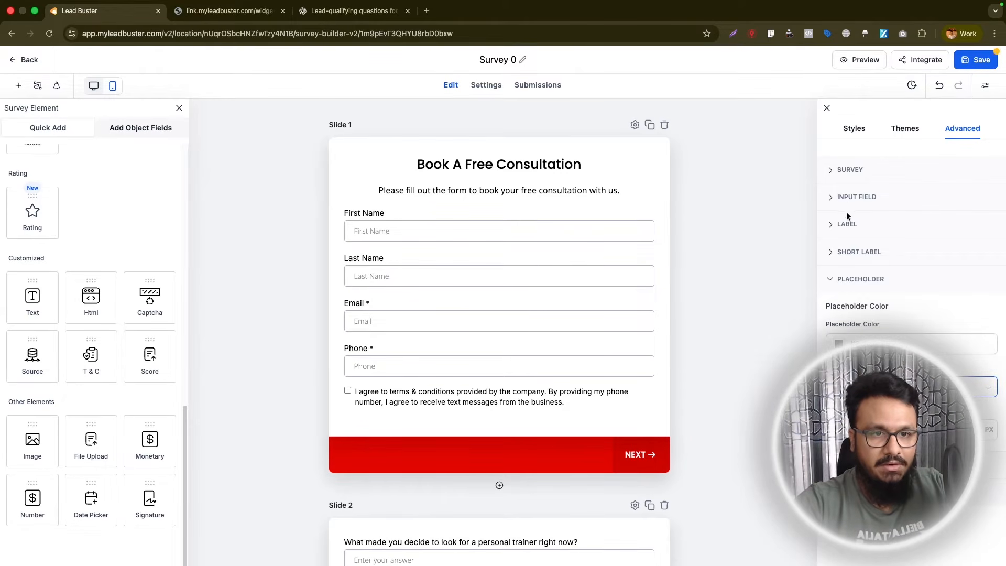
# - Increase the input fields' top and bottom padding to make the boxes slightly taller
pyautogui.click(851, 197)
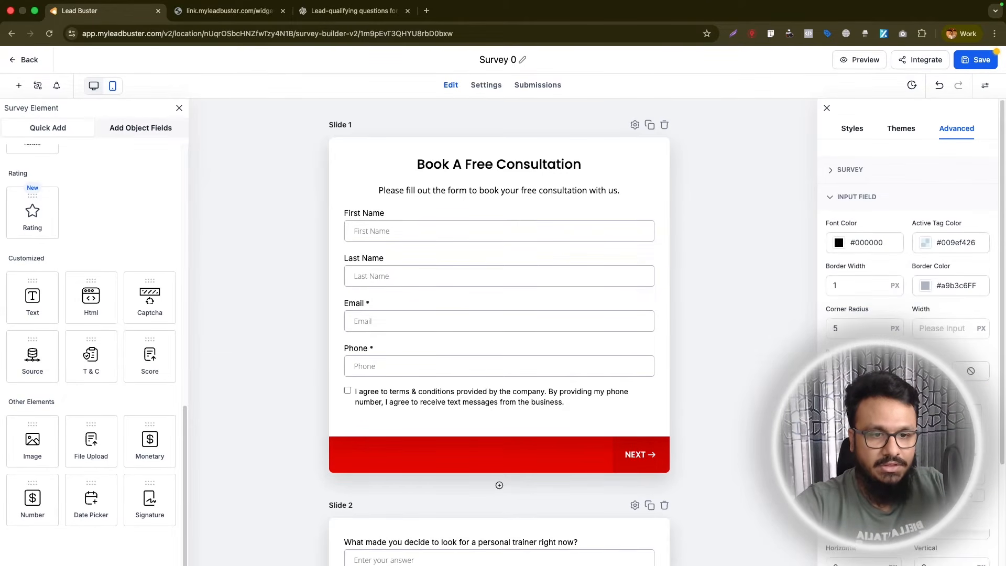
pyautogui.press('Up')
pyautogui.press('Up')
pyautogui.press('Up')
pyautogui.press('Up')
pyautogui.press('Up')
pyautogui.press('Up')
pyautogui.press('Up')
pyautogui.press('Down')
pyautogui.press('Down')
pyautogui.press('Down')
pyautogui.press('Down')
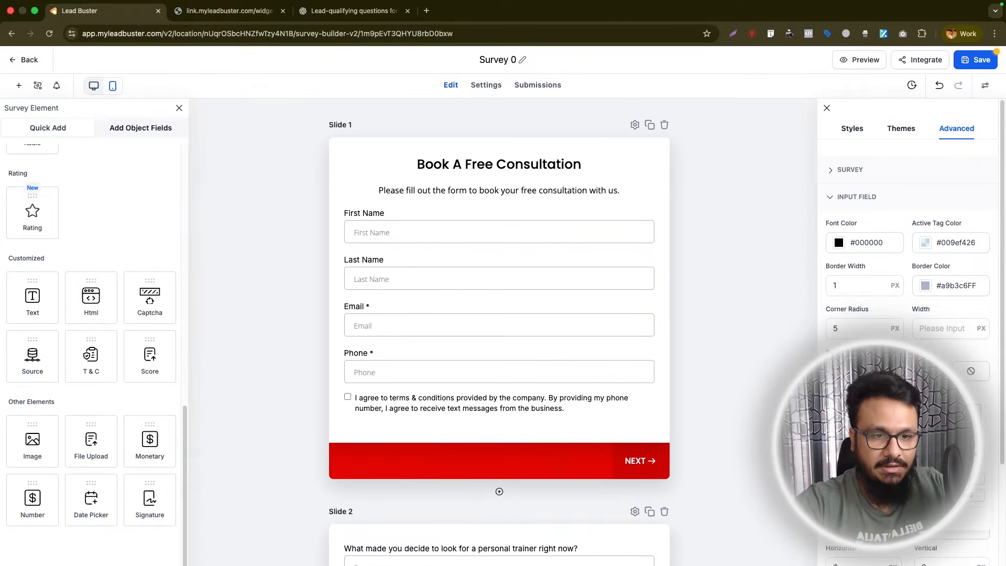
pyautogui.click(903, 468)
pyautogui.moveTo(850, 481); pyautogui.dragTo(855, 481)
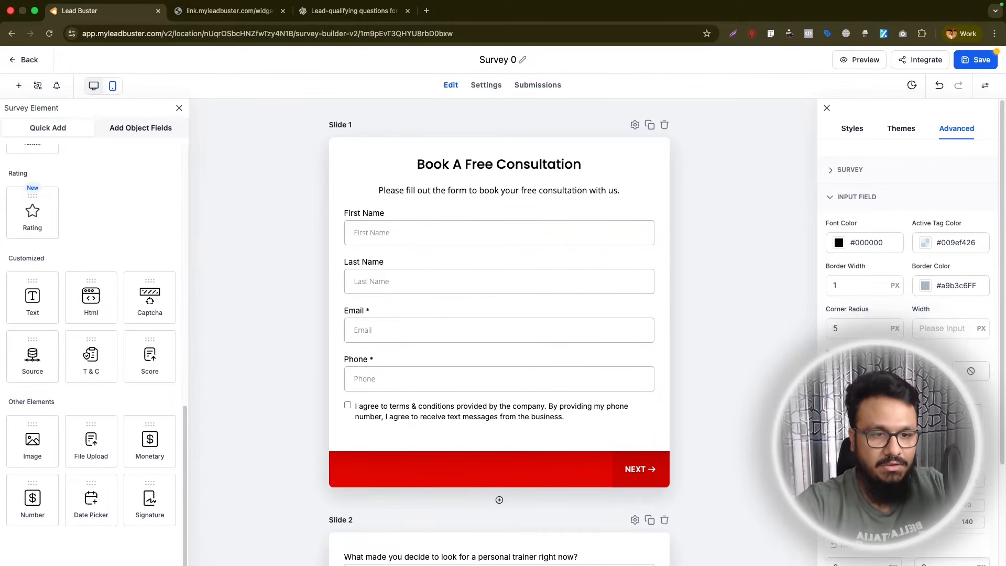
# - Set the input fields' corner radius to 3 px and change the label font to Poppins
pyautogui.press('Down')
pyautogui.click(849, 325)
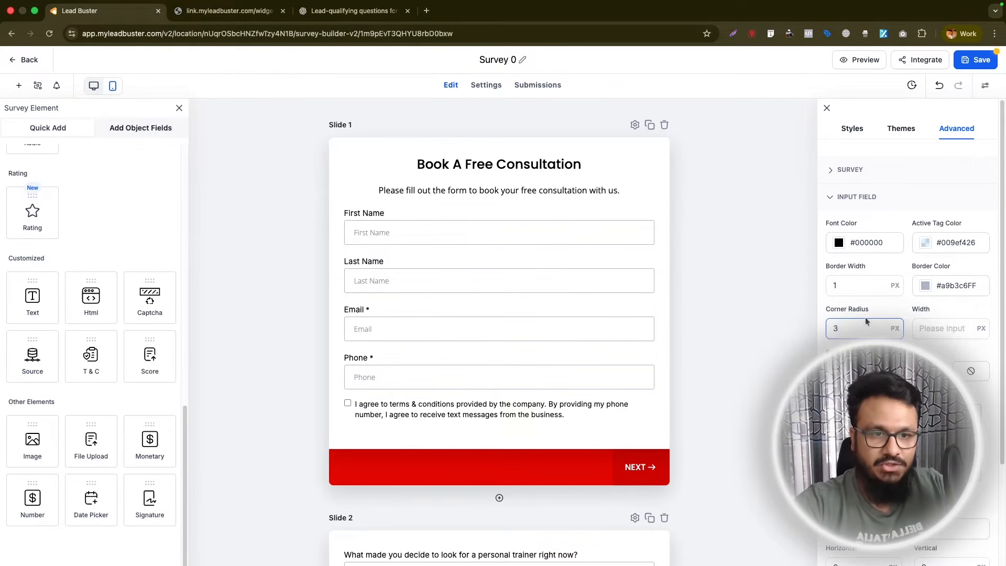
pyautogui.scroll(-5, 848, 356)
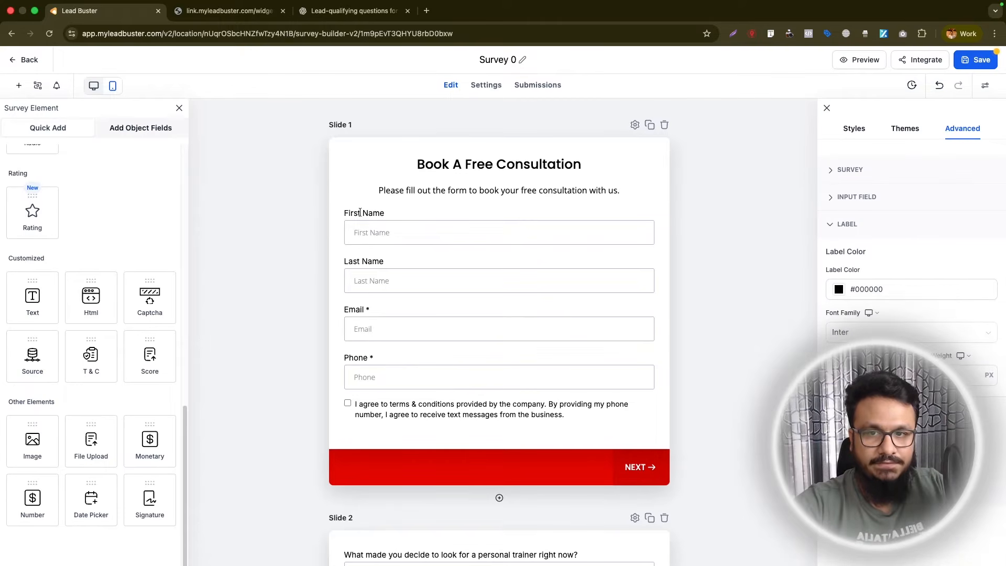
pyautogui.click(875, 332)
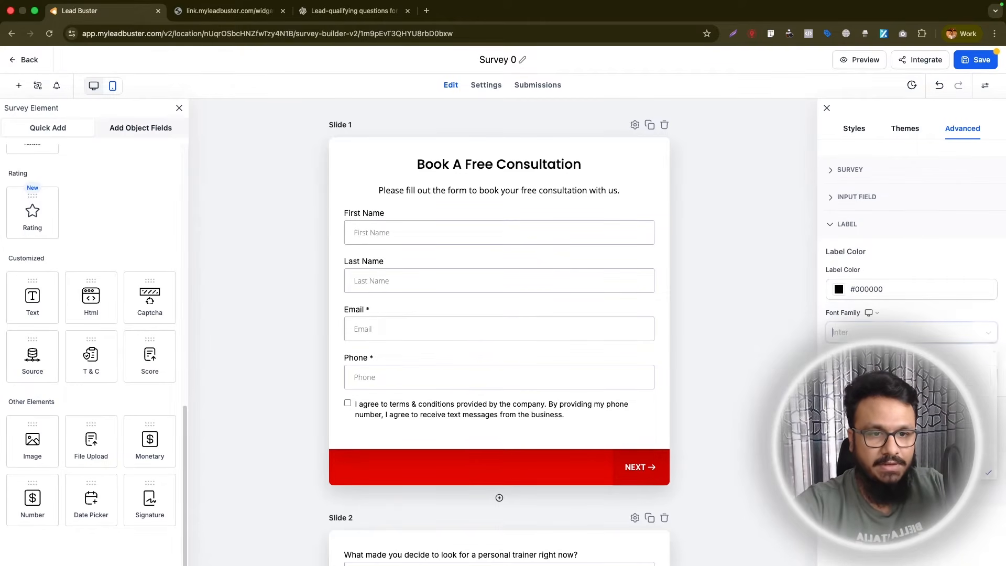
pyautogui.click(861, 453)
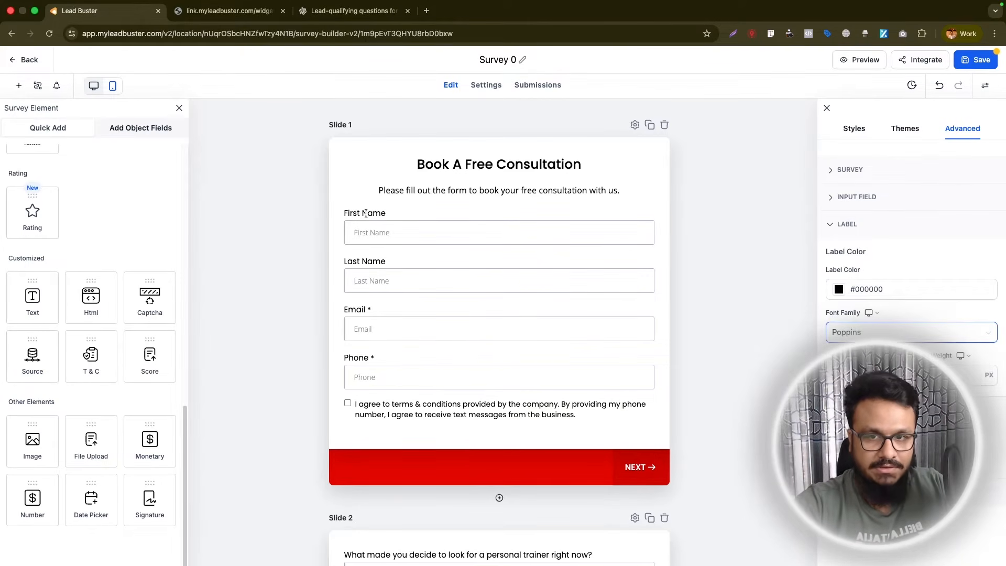
pyautogui.click(756, 364)
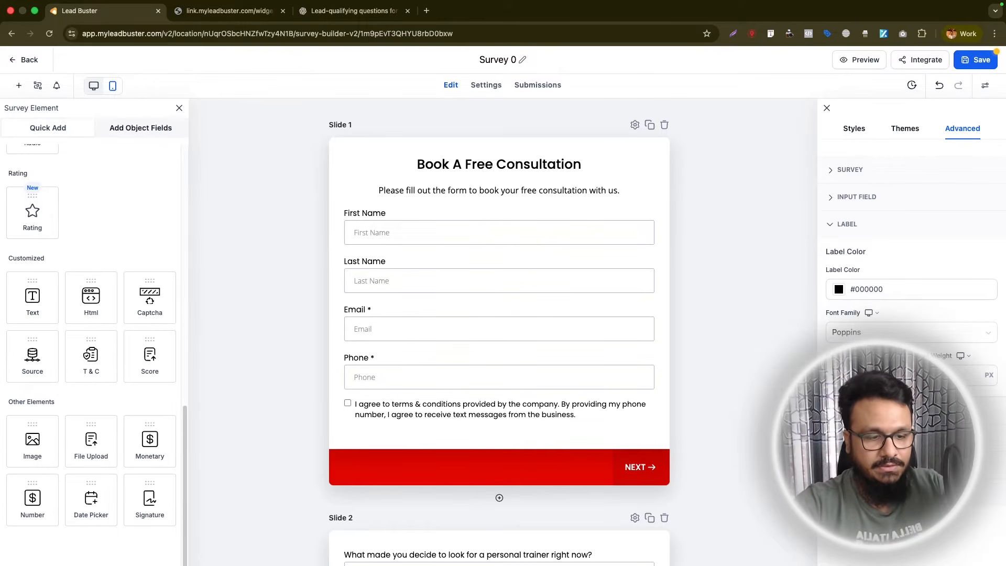
# - Try hiding the field labels on the slides and turn them back on
pyautogui.click(854, 128)
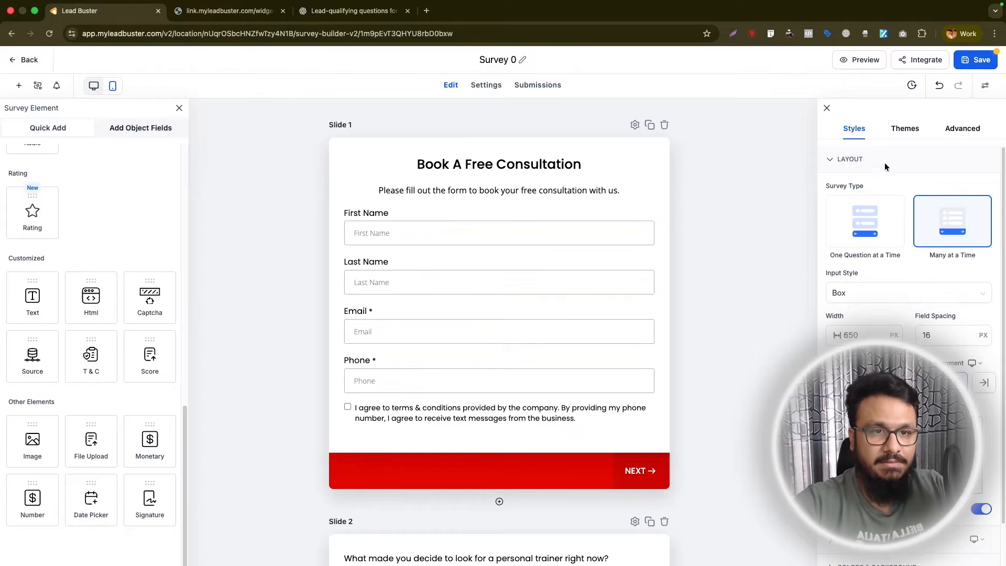
pyautogui.click(980, 513)
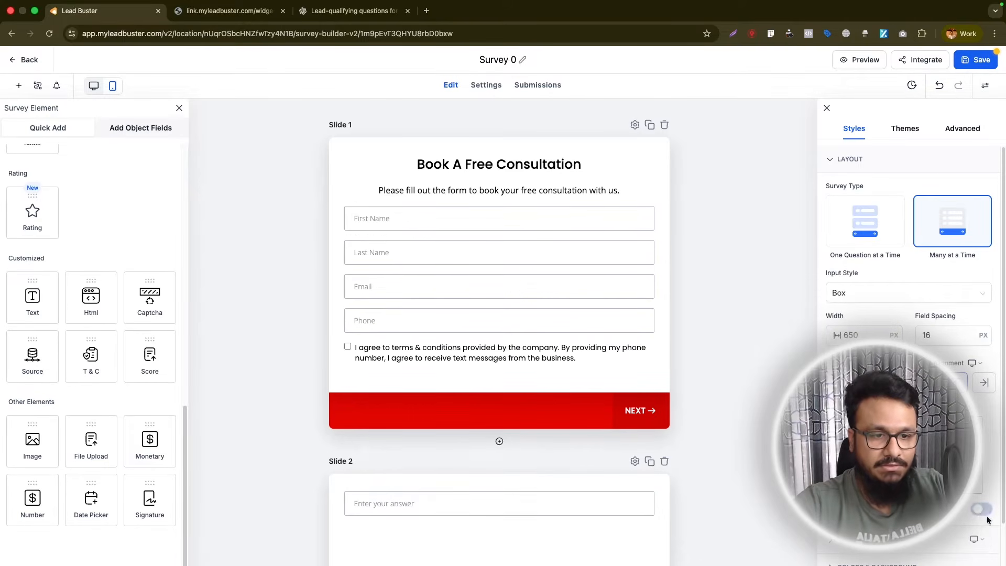
pyautogui.scroll(-5, 442, 386)
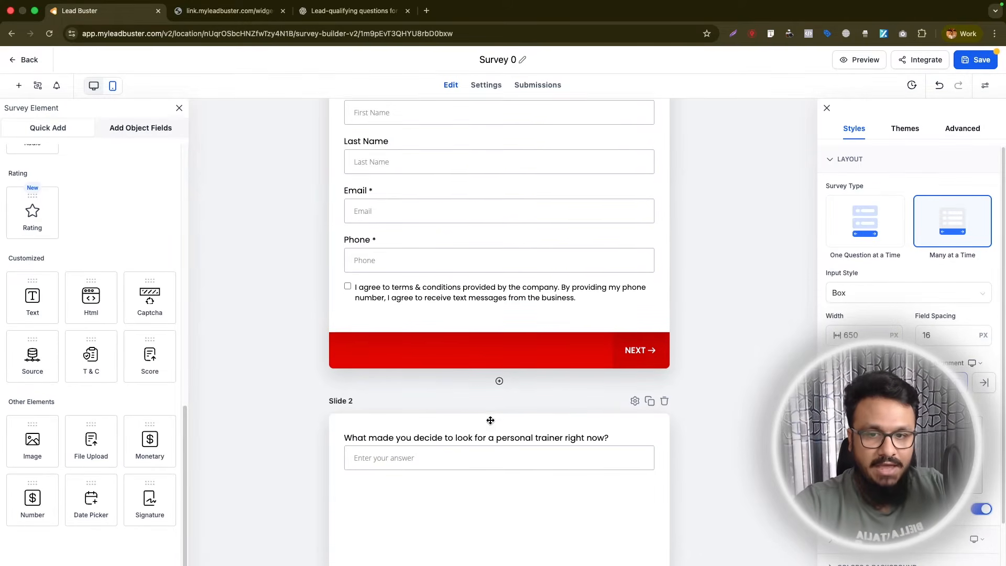
# - Check the label styling on the remaining slides and save the survey
pyautogui.scroll(-10, 444, 324)
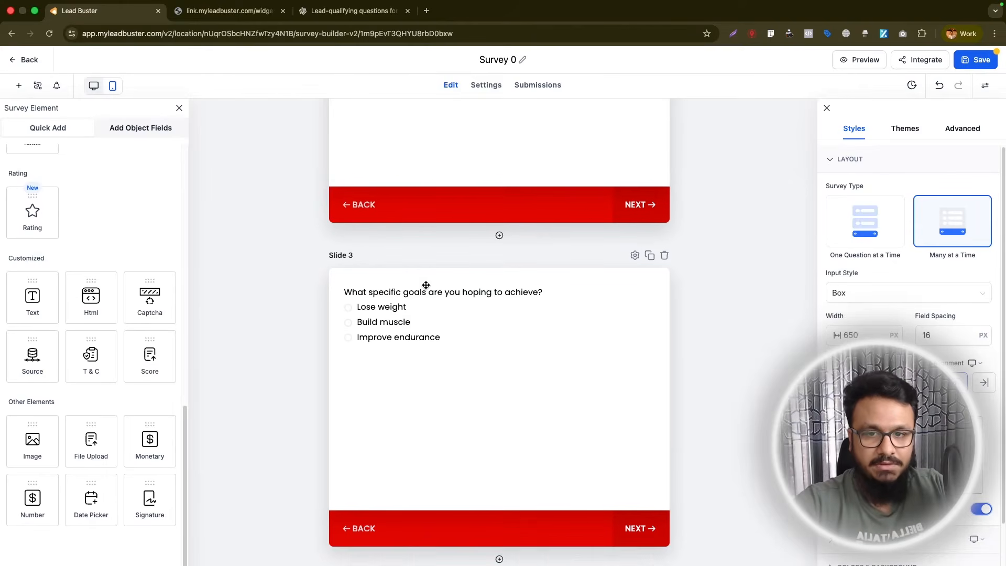
pyautogui.scroll(-15, 453, 456)
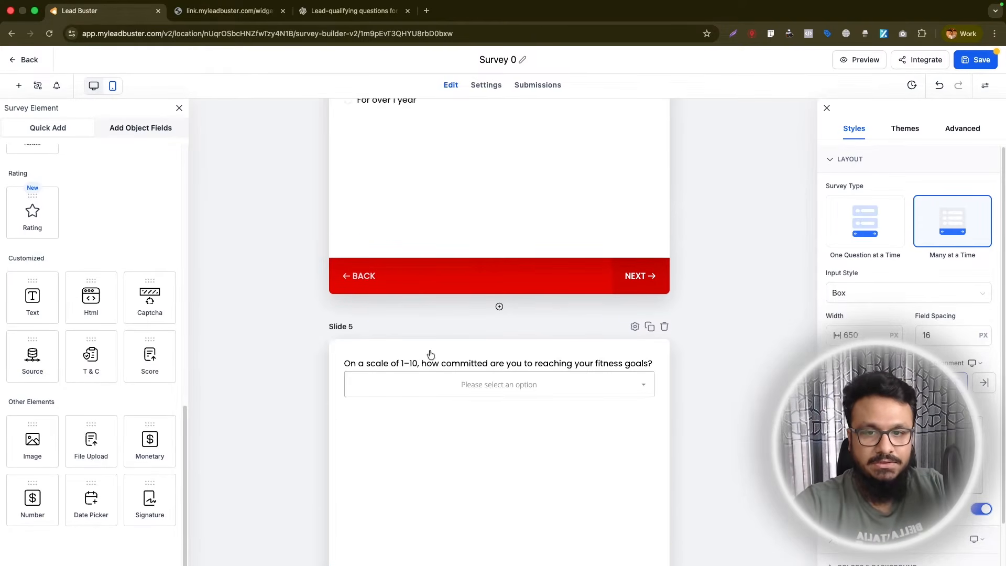
pyautogui.click(975, 64)
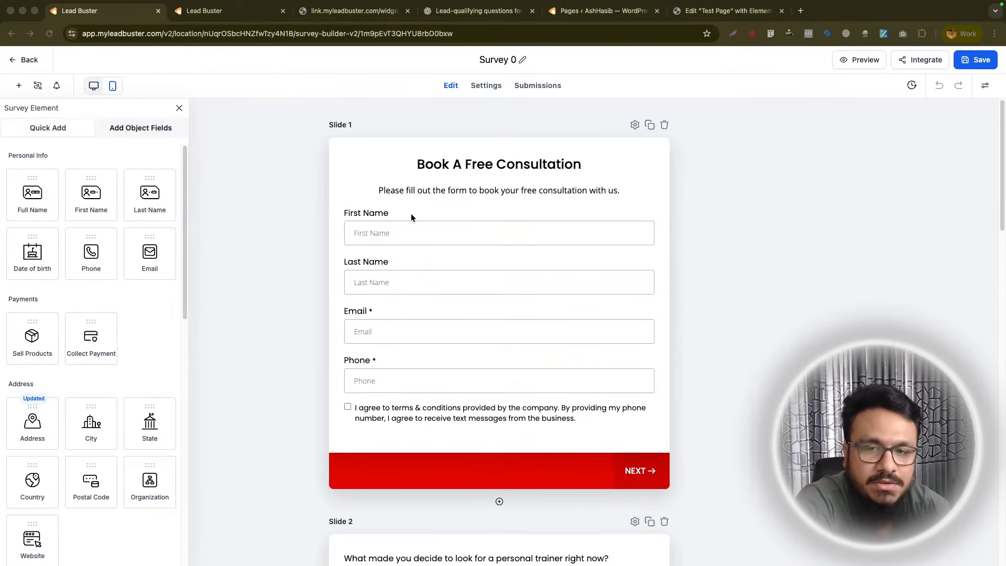
# - Review all the survey slides, examining the answer options of the goals question on slide 3 and the question on slide 4
pyautogui.scroll(-3, 408, 219)
pyautogui.scroll(-10, 406, 219)
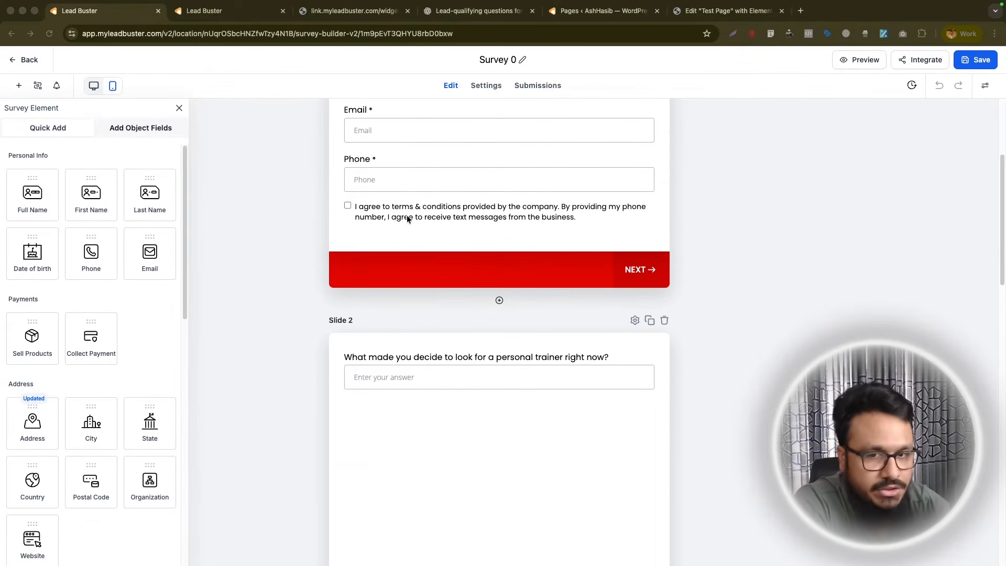
pyautogui.click(395, 294)
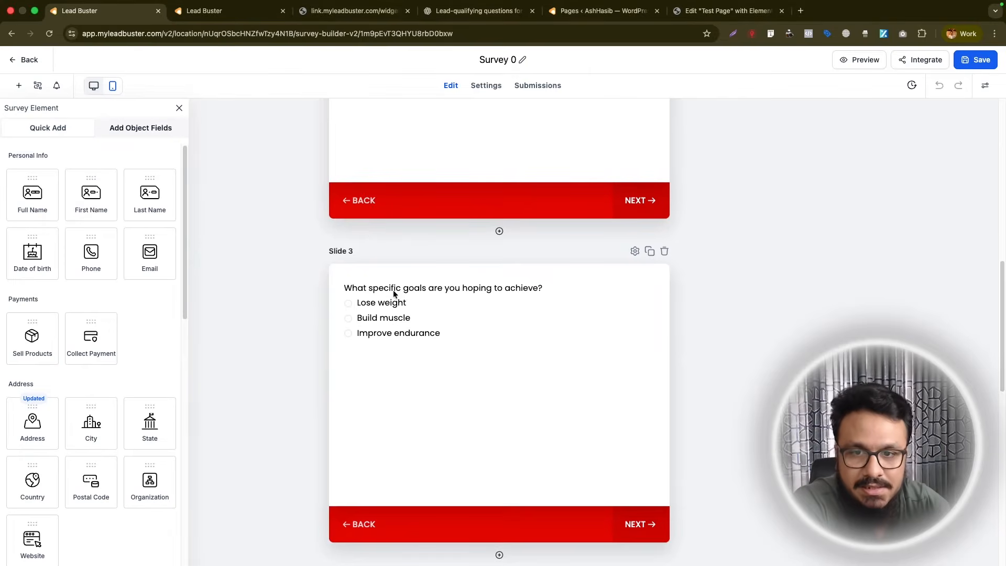
pyautogui.click(372, 296)
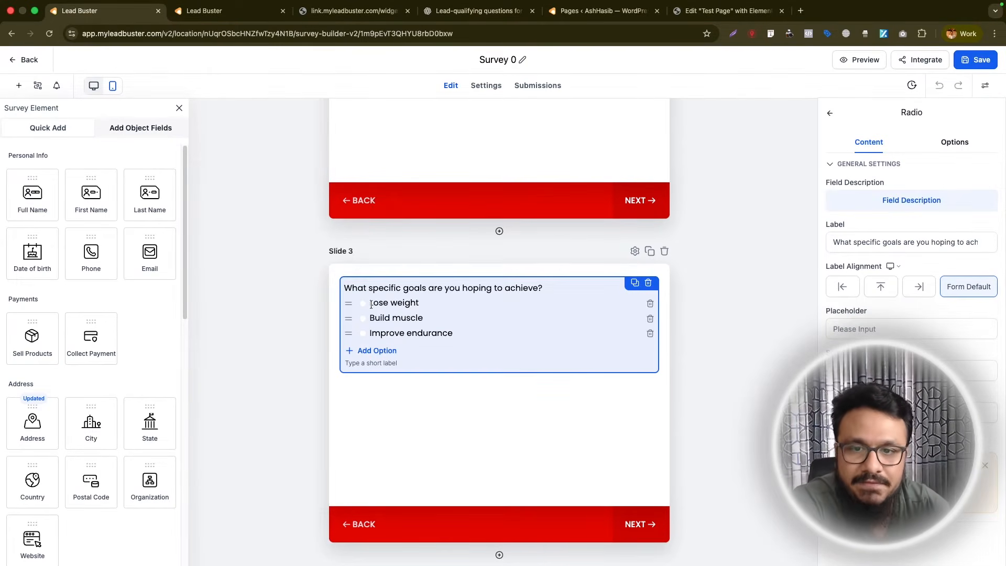
pyautogui.scroll(-5, 390, 302)
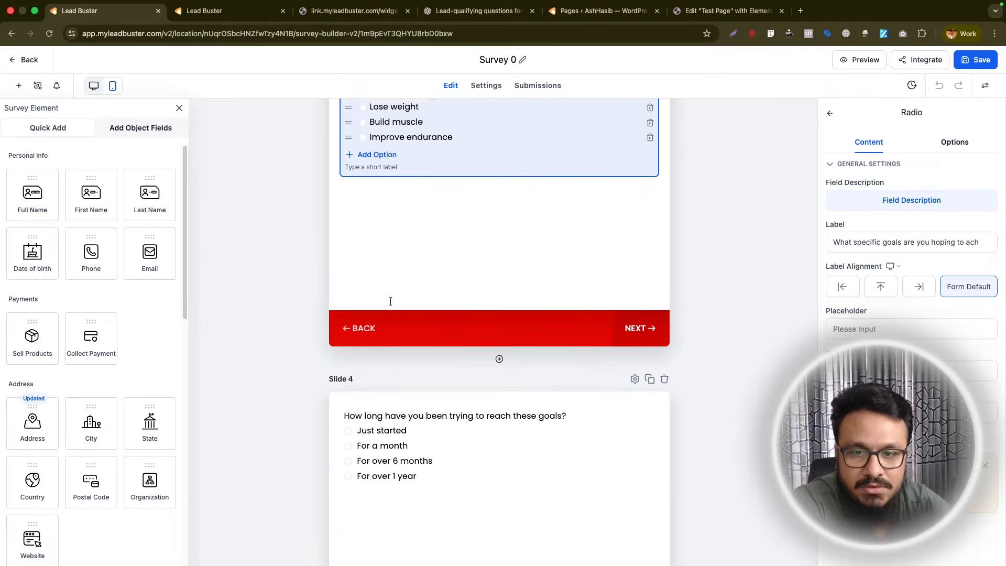
pyautogui.scroll(-8, 397, 341)
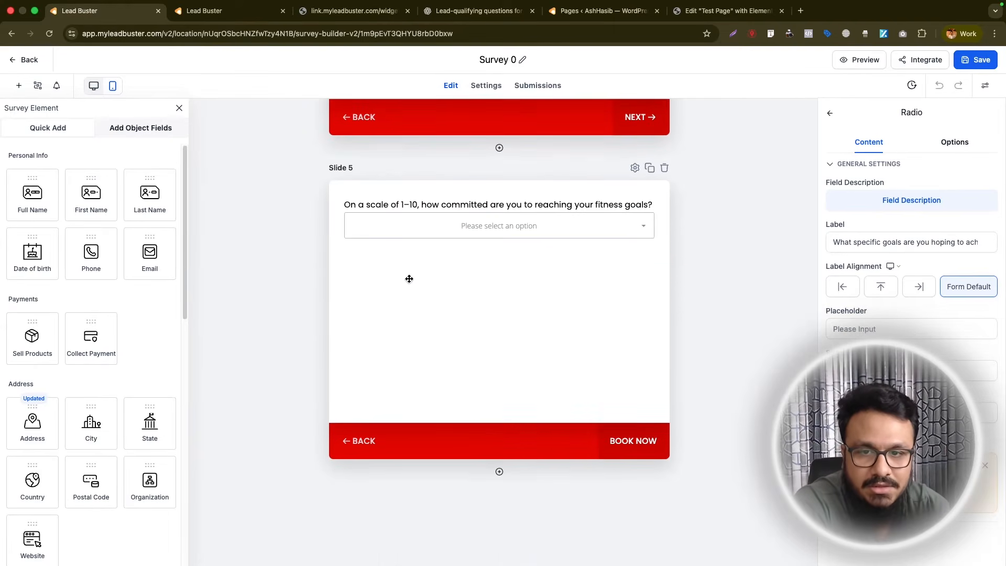
pyautogui.scroll(6, 421, 218)
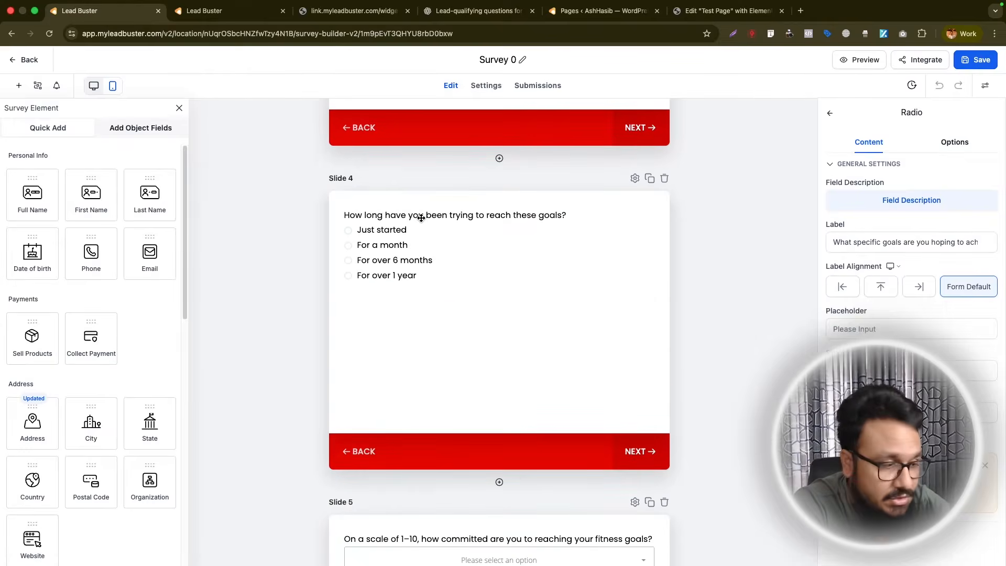
pyautogui.scroll(2, 422, 226)
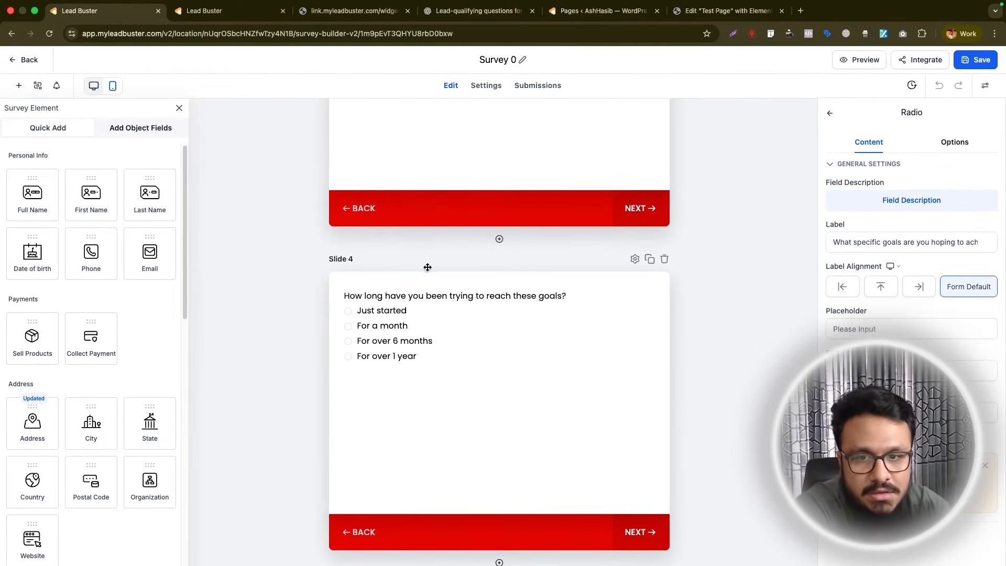
pyautogui.scroll(5, 428, 266)
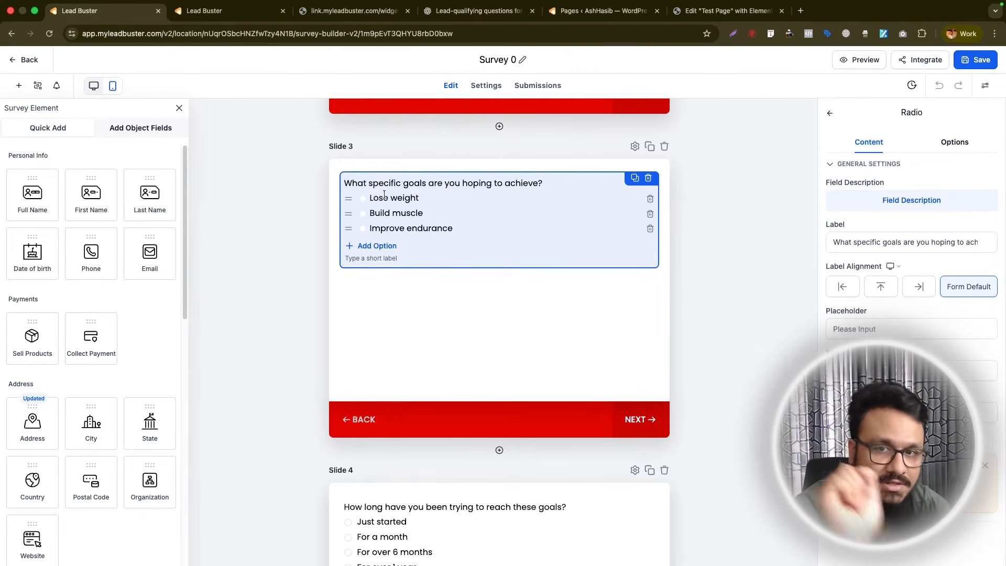
pyautogui.scroll(-3, 384, 195)
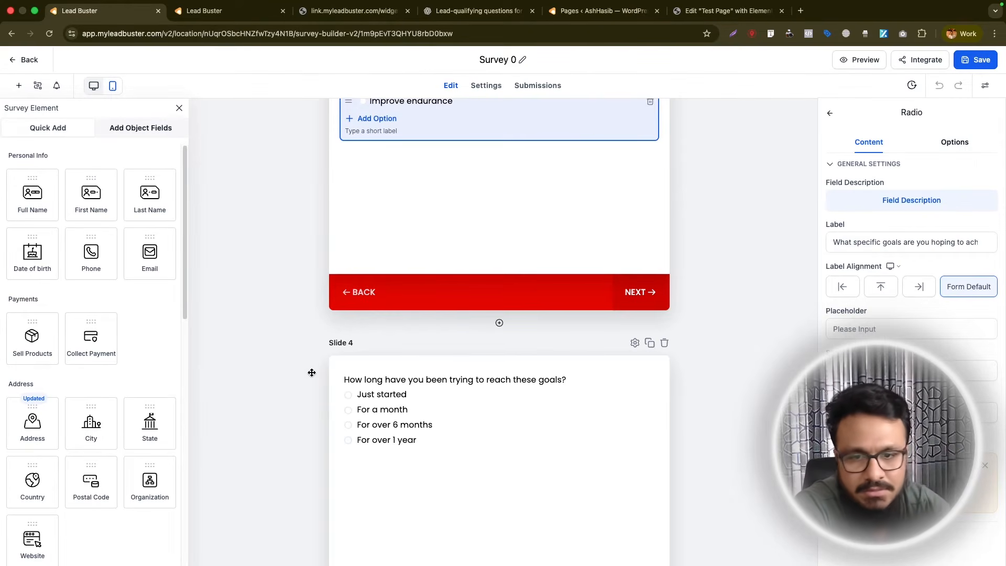
pyautogui.scroll(3, 367, 178)
pyautogui.moveTo(370, 210); pyautogui.dragTo(476, 206)
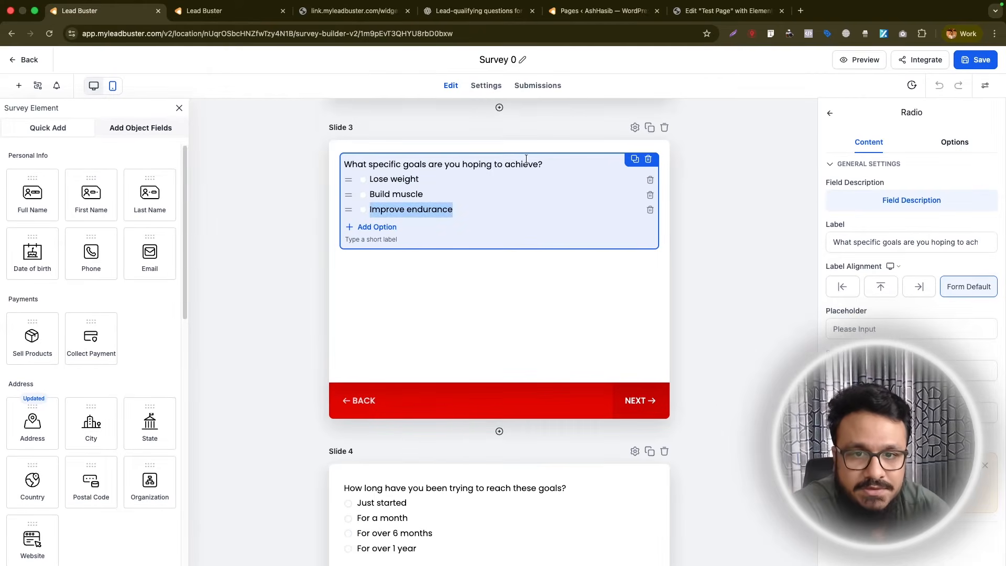
# - Create a Jump To condition that applies when the "What specific goals are you hoping to achieve?" field is equal to "Lose weight"
pyautogui.click(38, 86)
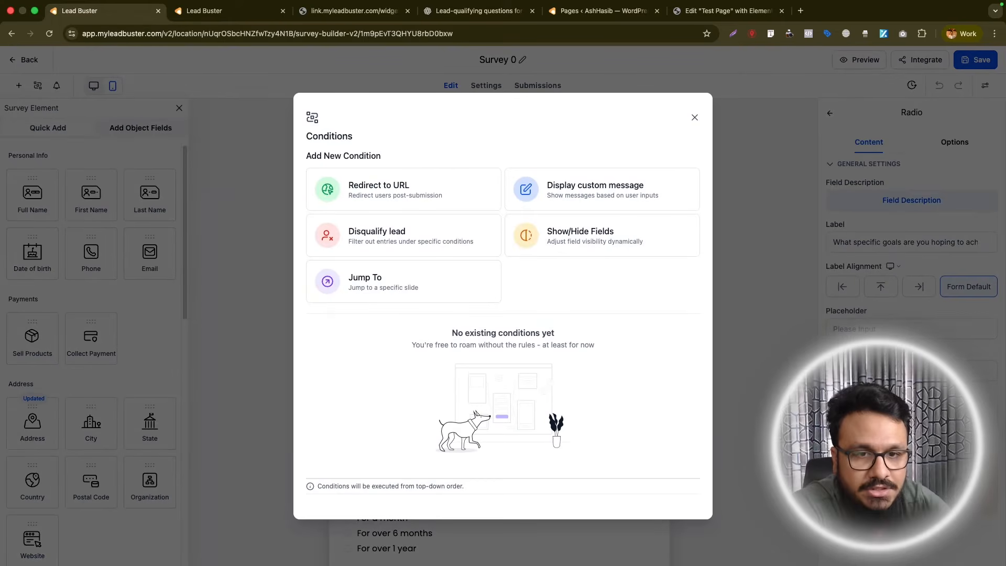
pyautogui.click(366, 287)
pyautogui.click(449, 197)
pyautogui.click(457, 235)
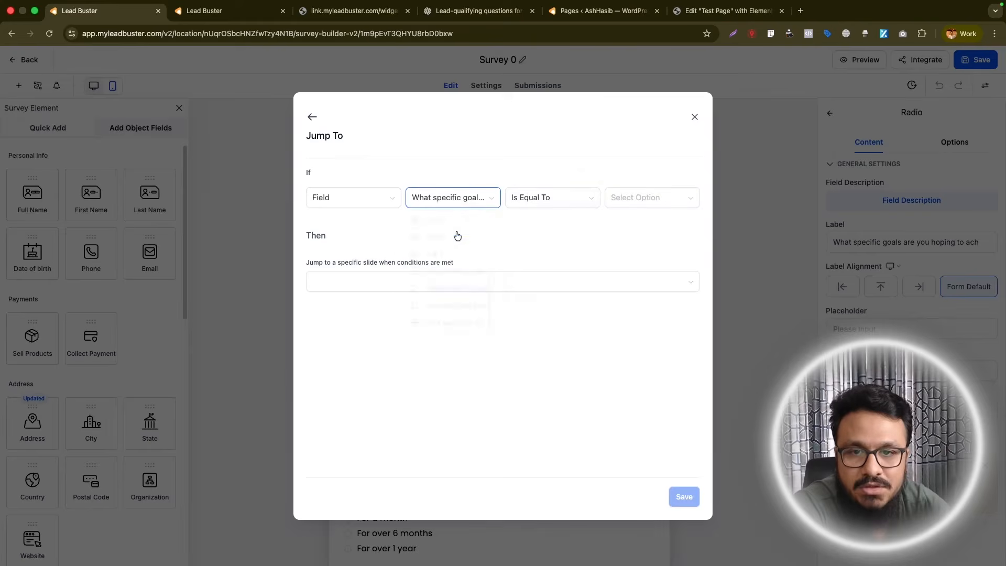
pyautogui.click(635, 202)
pyautogui.click(638, 220)
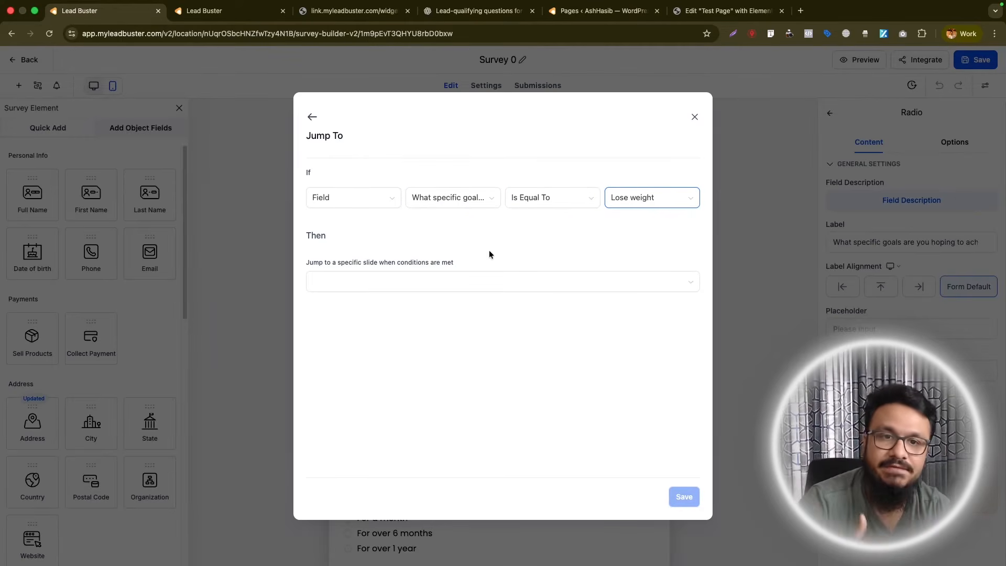
# - Make the condition jump to P5 - Slide 5, save it and close the conditions
pyautogui.click(474, 285)
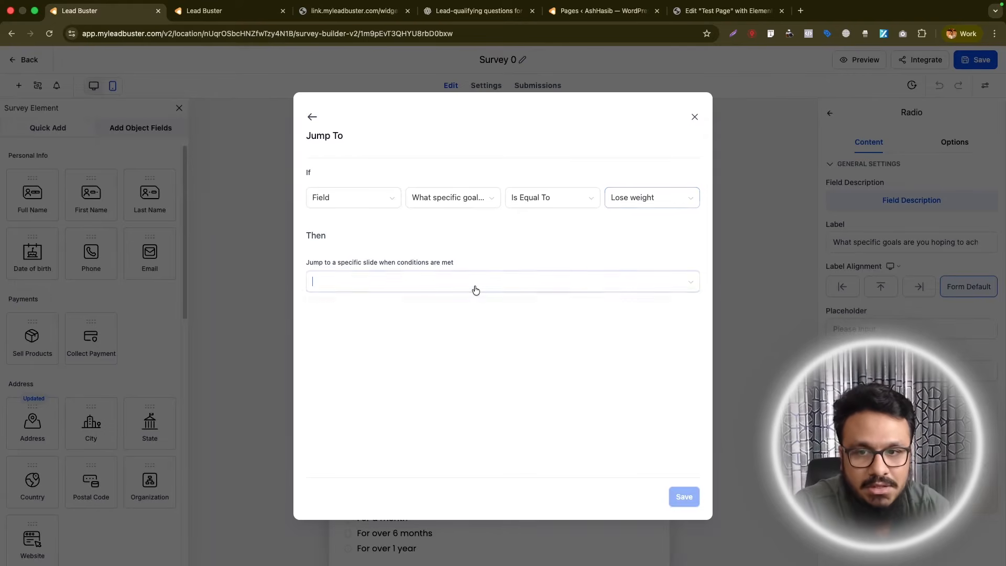
pyautogui.click(389, 384)
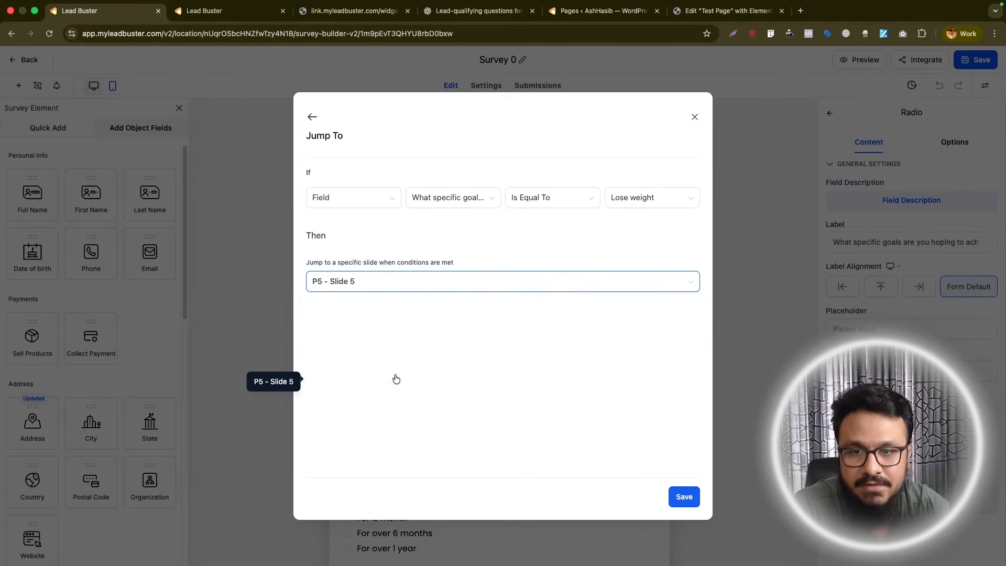
pyautogui.click(682, 496)
pyautogui.click(695, 158)
pyautogui.scroll(2, 357, 364)
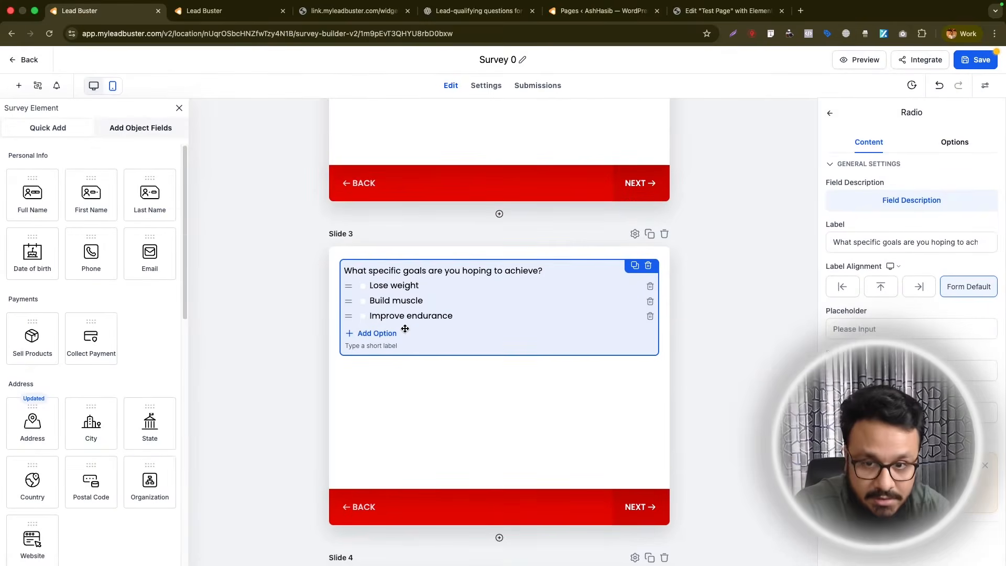
pyautogui.scroll(-8, 405, 329)
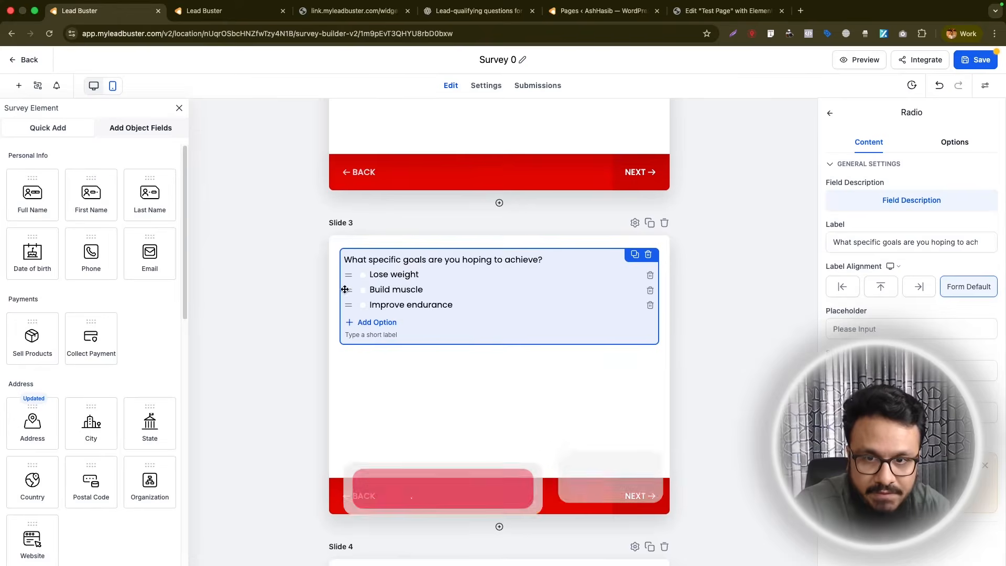
pyautogui.scroll(-5, 369, 325)
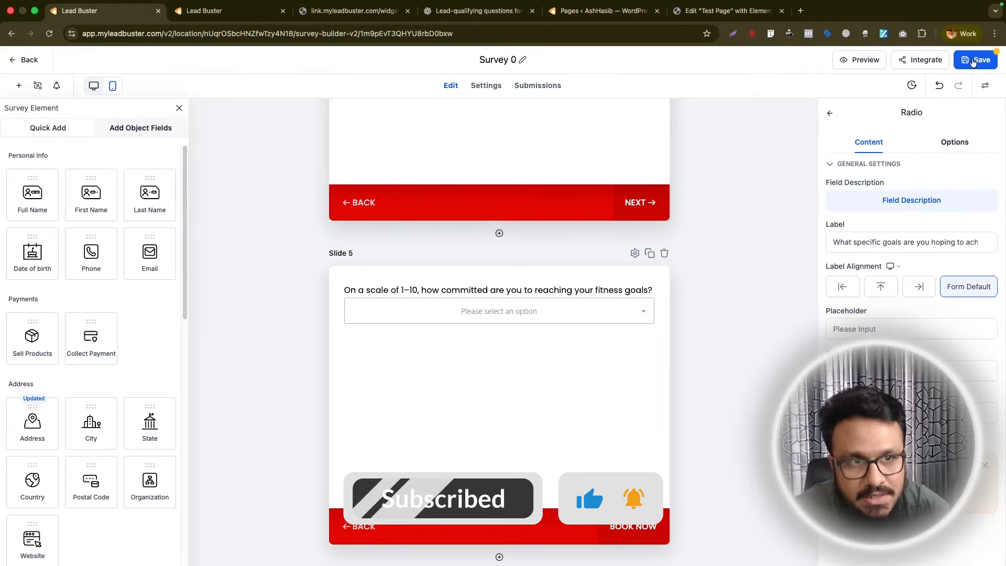
pyautogui.scroll(1, 781, 392)
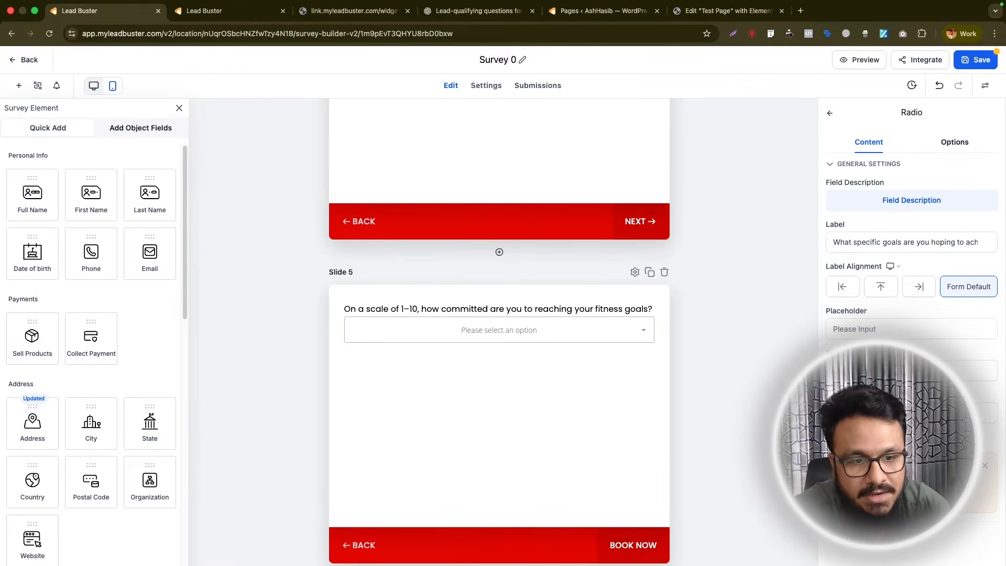
# - Create a Disqualify lead condition that applies when the "What specific goals are you hoping to achieve?" field is equal to "Improve endurance"
pyautogui.click(869, 497)
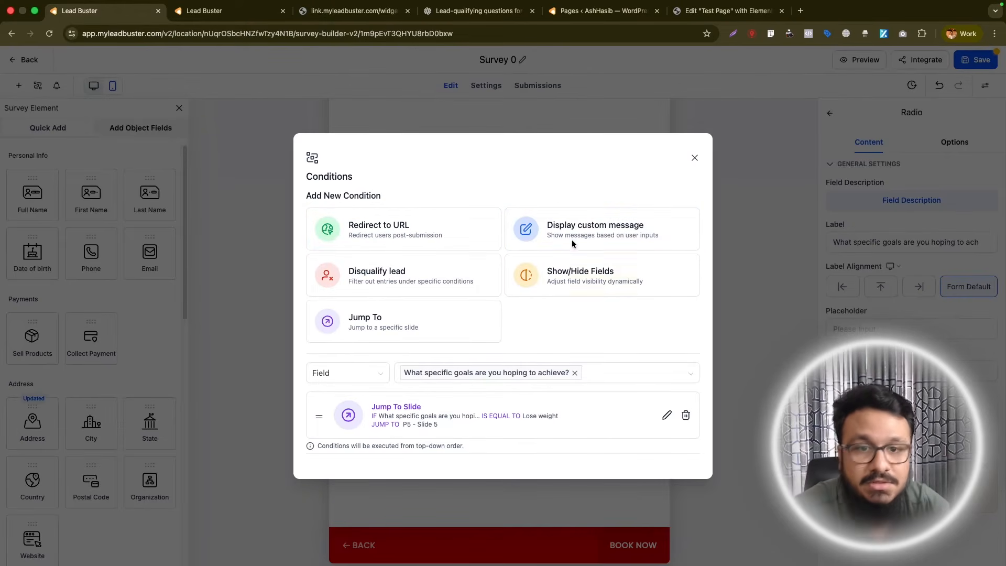
pyautogui.click(404, 275)
pyautogui.click(386, 198)
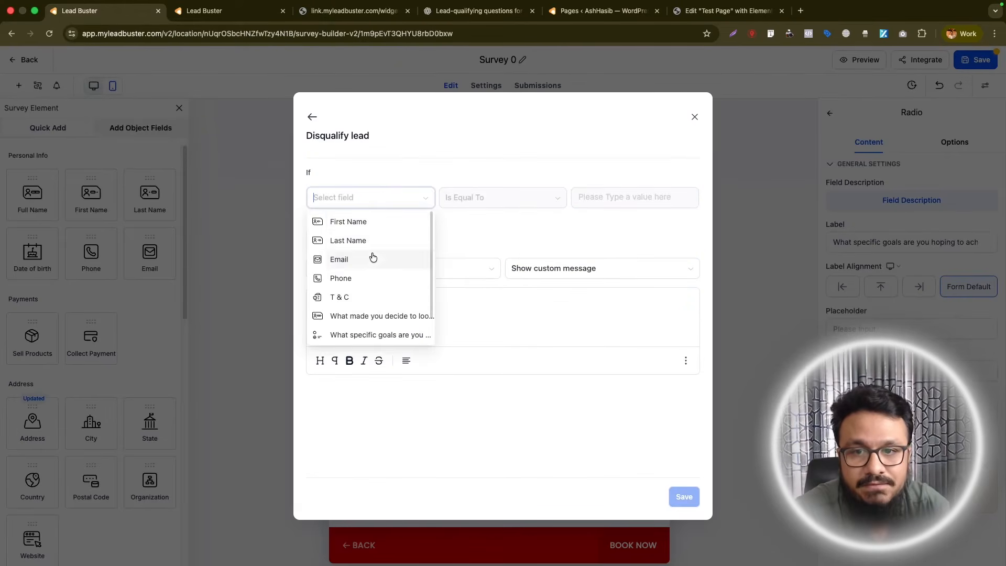
pyautogui.scroll(-1, 370, 314)
pyautogui.click(370, 320)
pyautogui.click(609, 205)
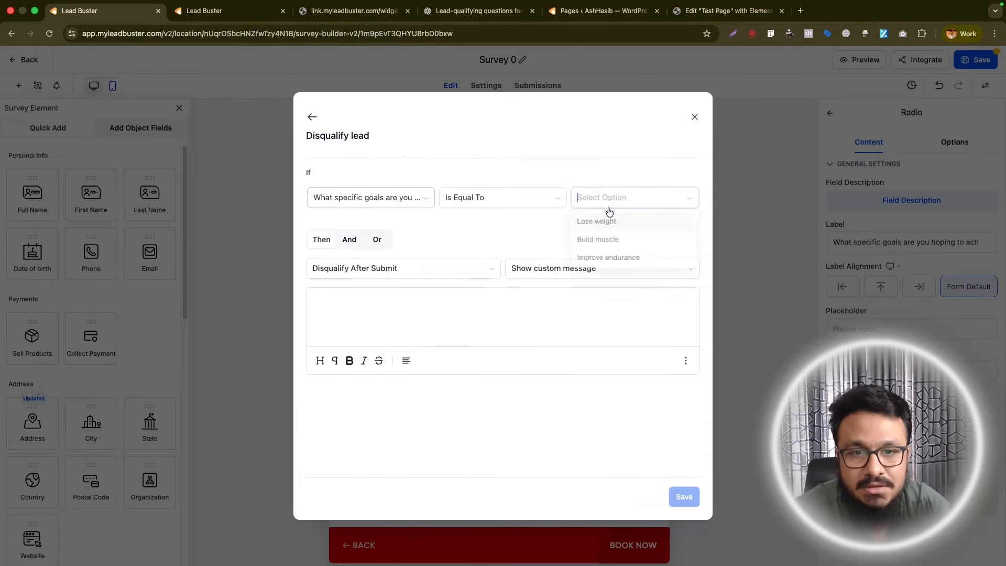
pyautogui.click(598, 258)
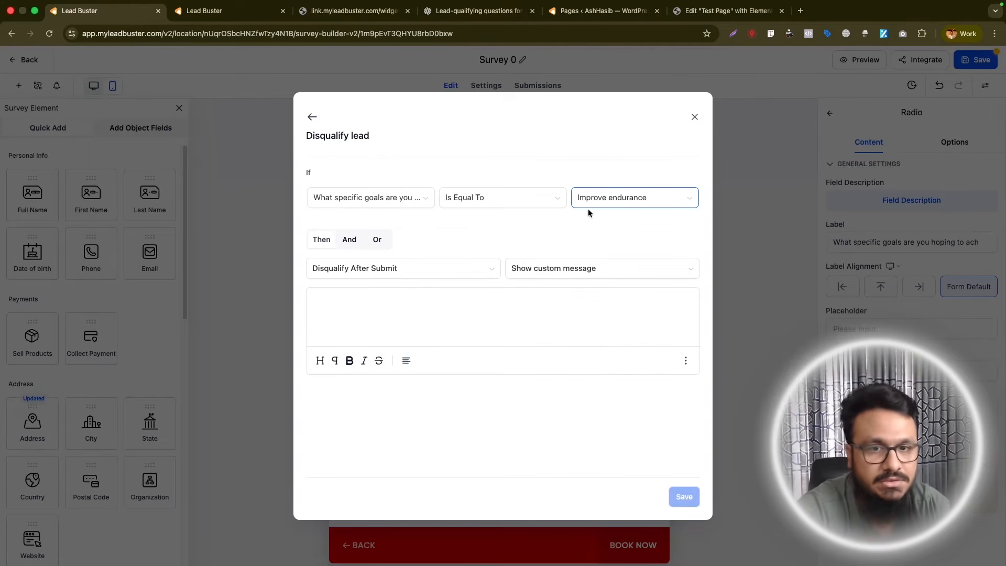
# - Make the condition disqualify immediately with the custom message "Sorry we don't deal with that." and save both the condition and the survey
pyautogui.click(357, 269)
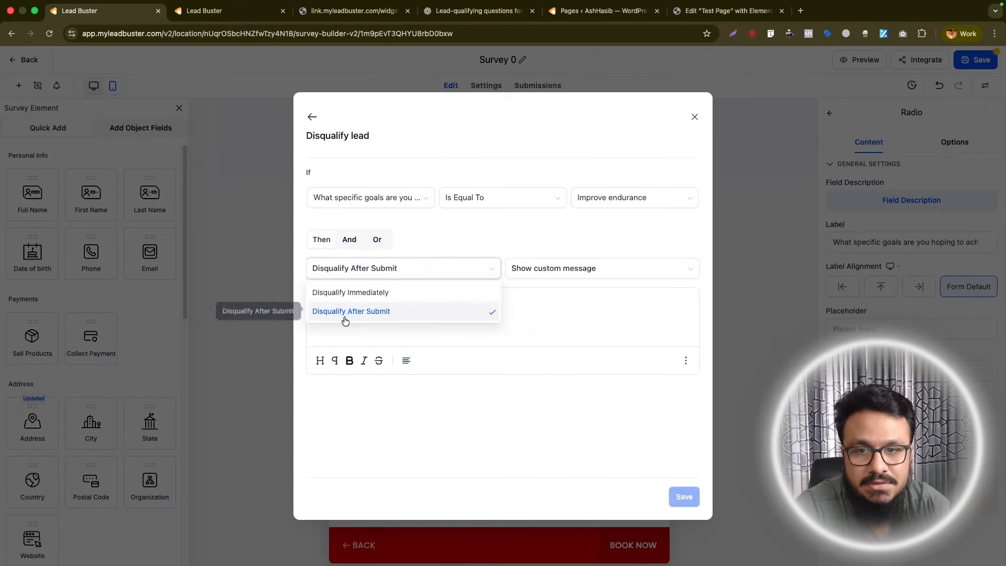
pyautogui.click(353, 290)
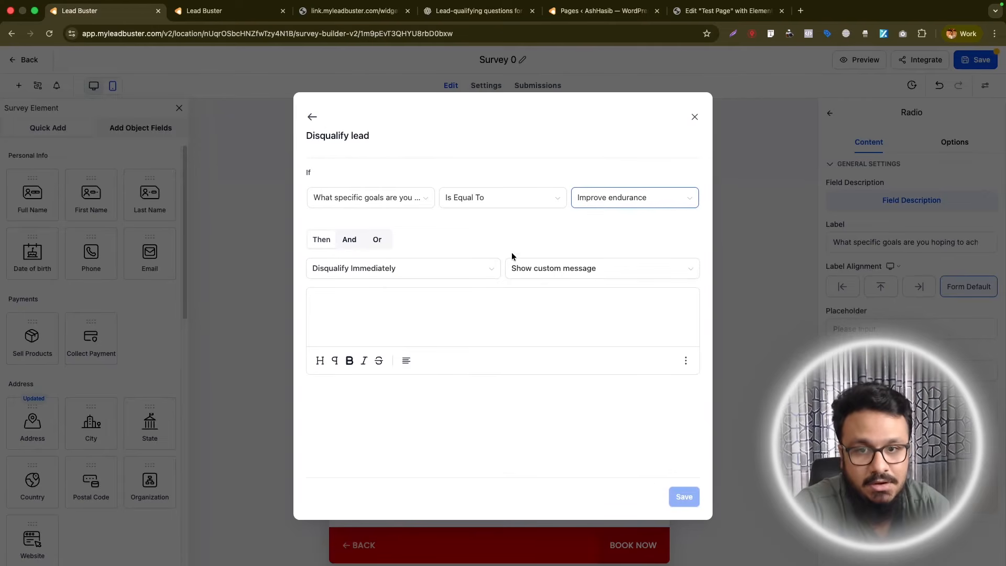
pyautogui.click(448, 296)
pyautogui.write("Sorry we don't e")
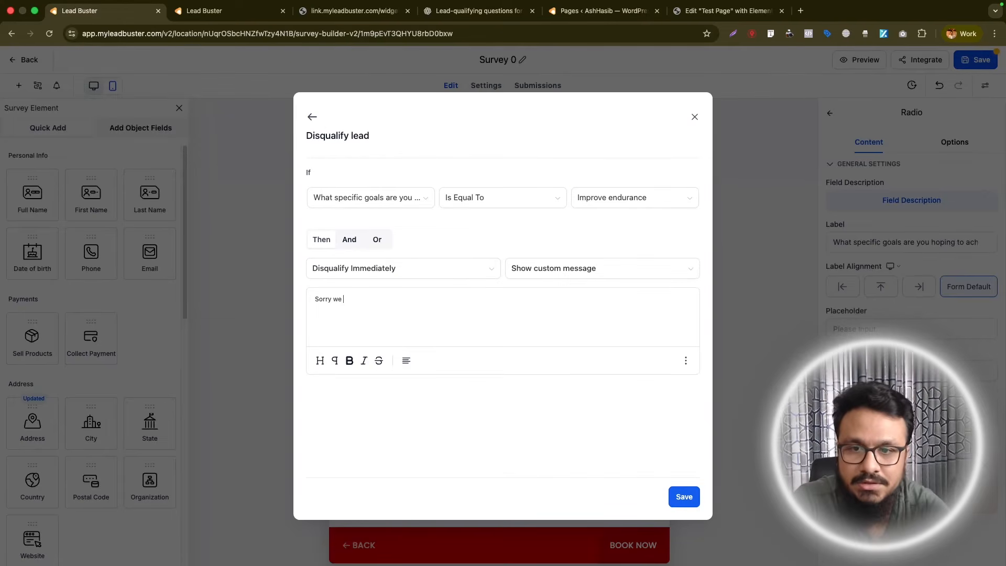
pyautogui.press('BackSpace')
pyautogui.write('l with that.')
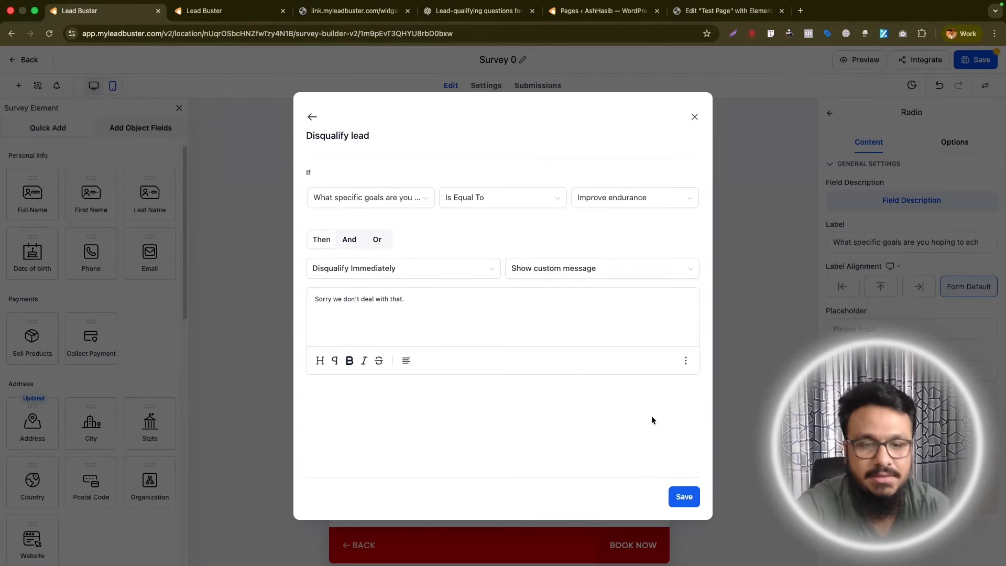
pyautogui.click(684, 497)
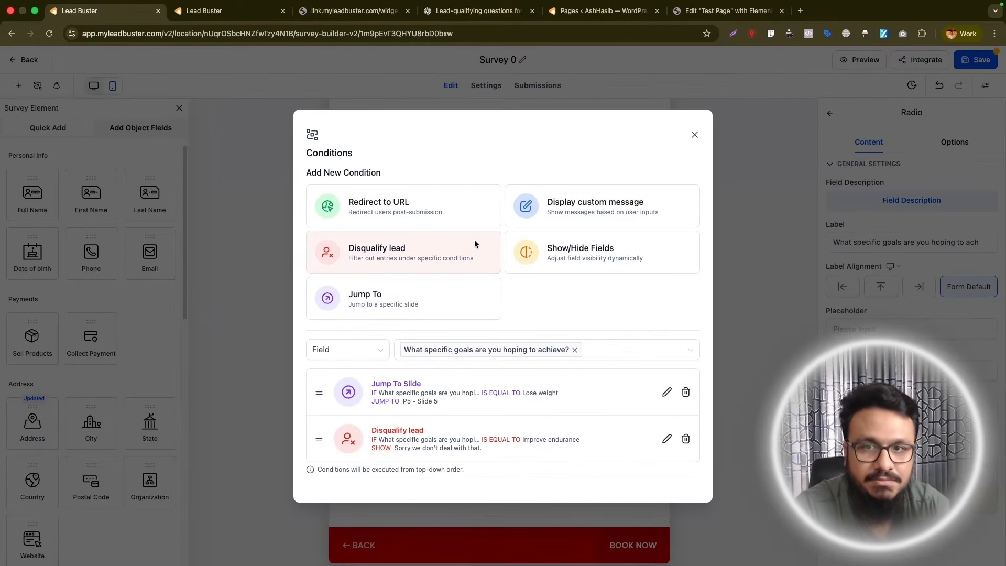
pyautogui.click(695, 136)
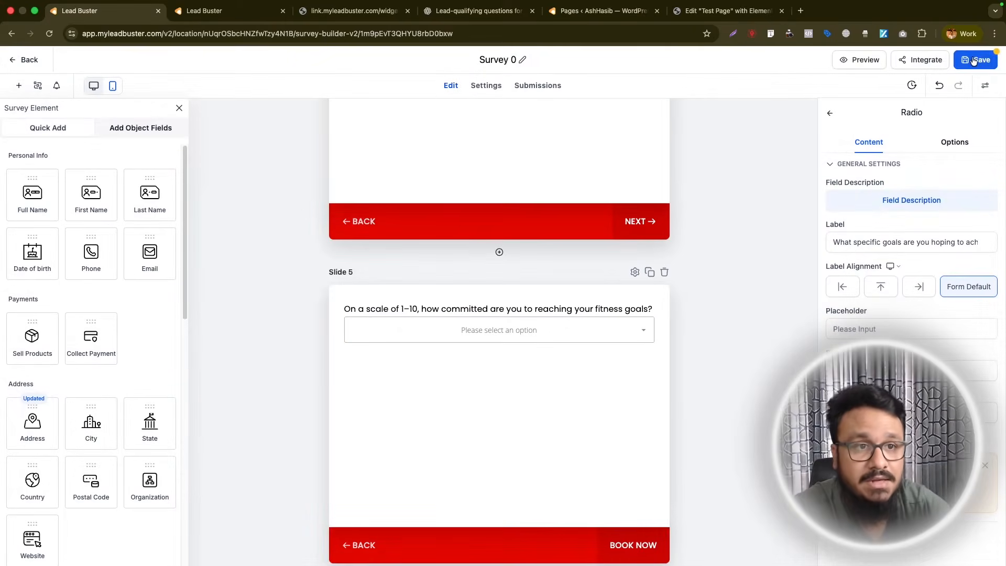
pyautogui.click(972, 57)
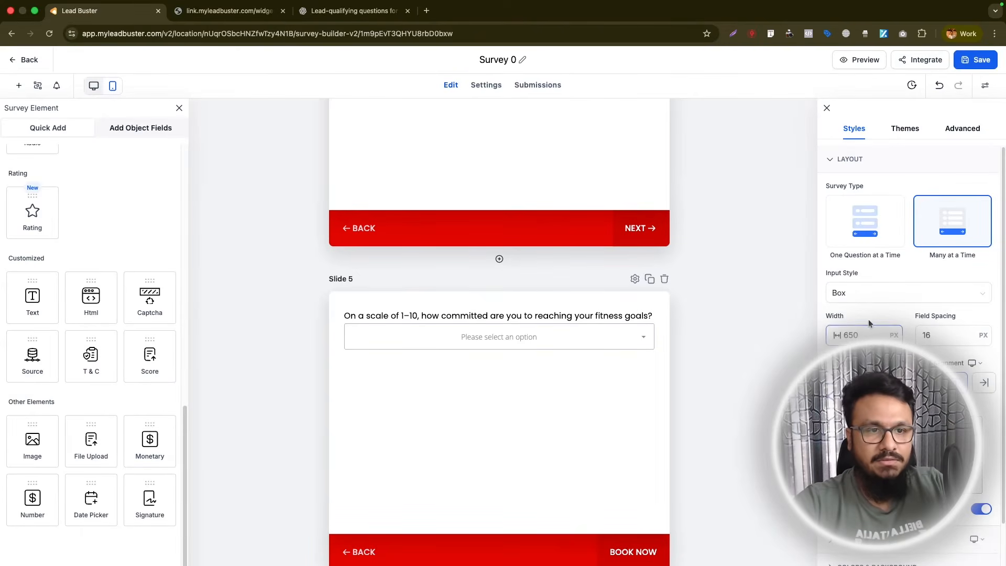
pyautogui.scroll(-2, 871, 317)
pyautogui.click(871, 317)
pyautogui.scroll(2, 871, 317)
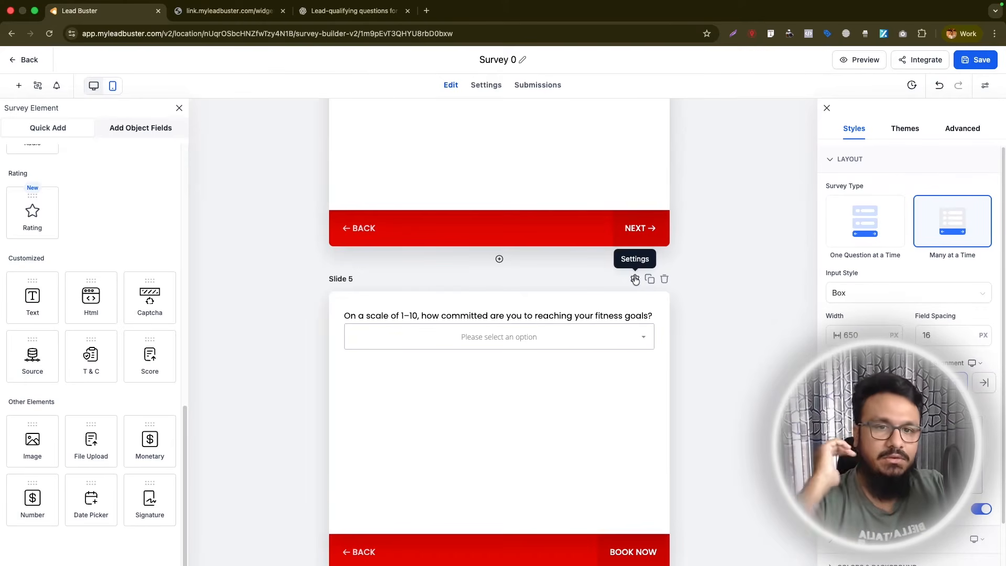
# - Copy the survey's iframe embed code from the integration options
pyautogui.click(912, 63)
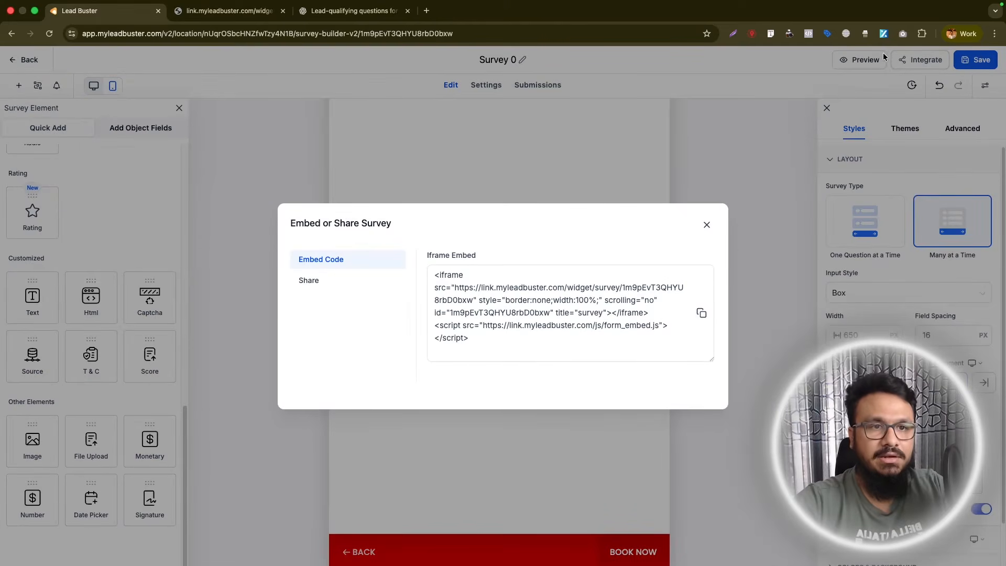
pyautogui.click(701, 313)
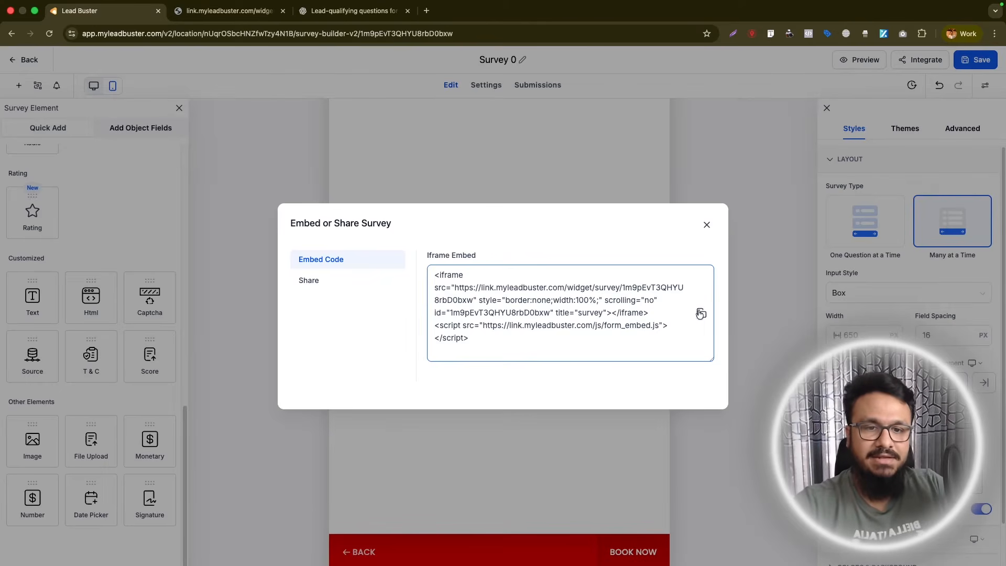
pyautogui.click(701, 313)
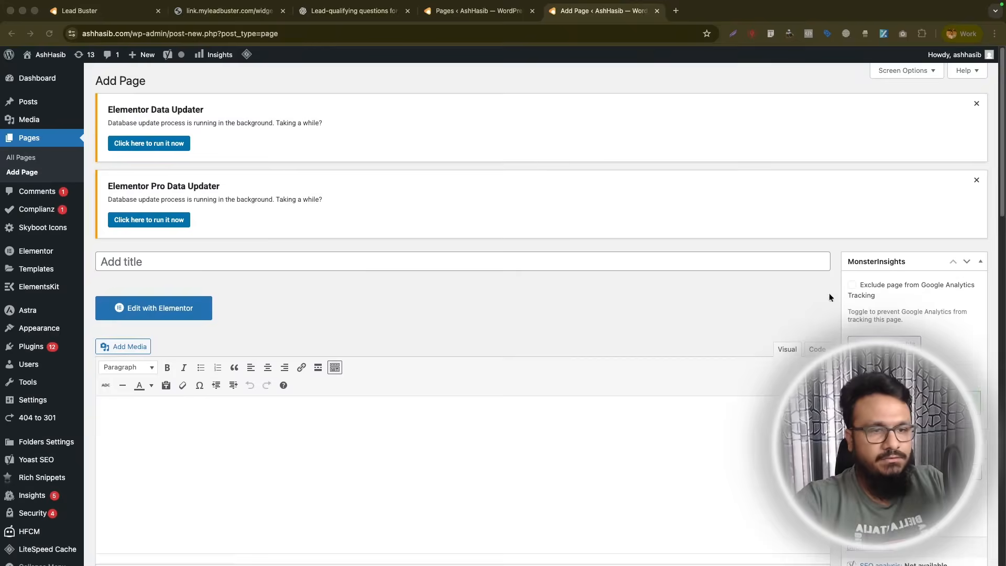
# - On the new WordPress page, enter the title "Test Page" and open the page in the Elementor editor
pyautogui.click(254, 262)
pyautogui.write('T')
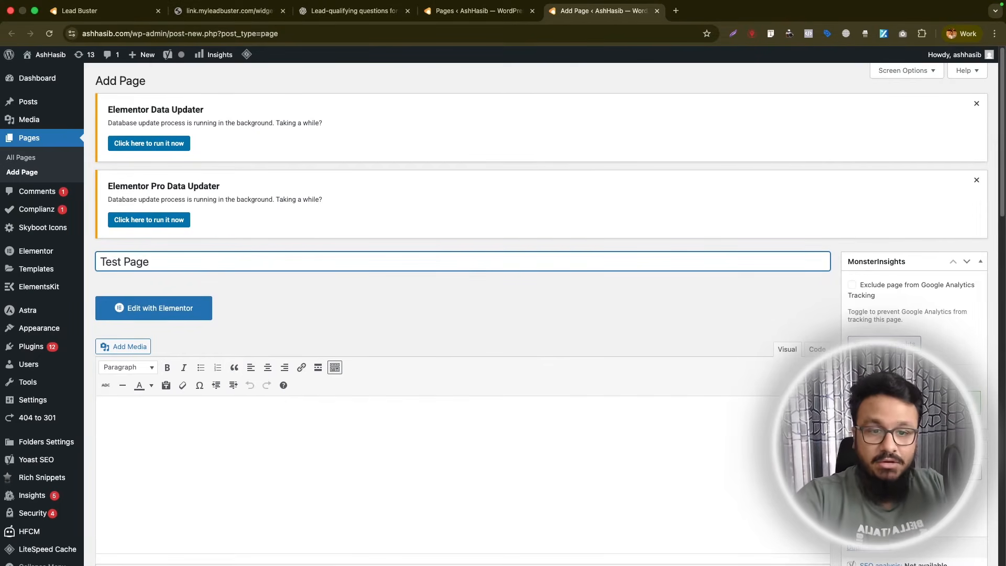
pyautogui.write('est Page')
pyautogui.press('Return')
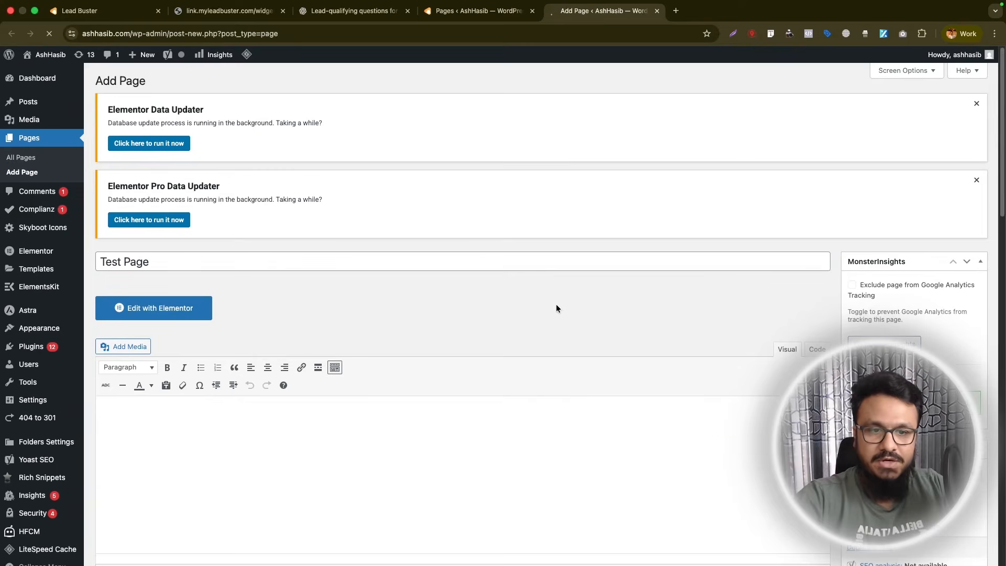
pyautogui.scroll(-1, 474, 294)
pyautogui.click(115, 260)
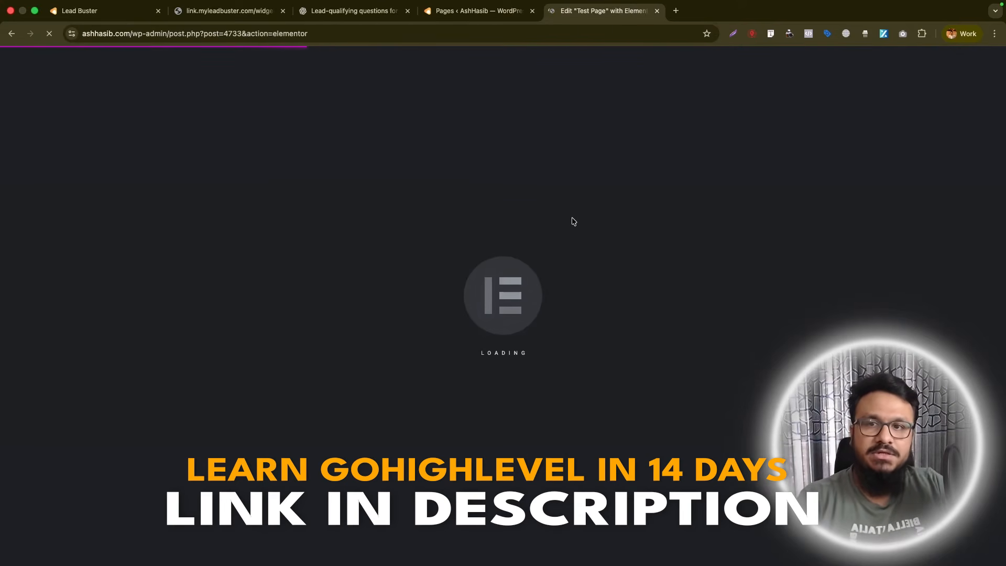
# - Recheck the survey's embed code in Lead Buster, return to Elementor and add an HTML widget to the empty Test Page
pyautogui.click(111, 15)
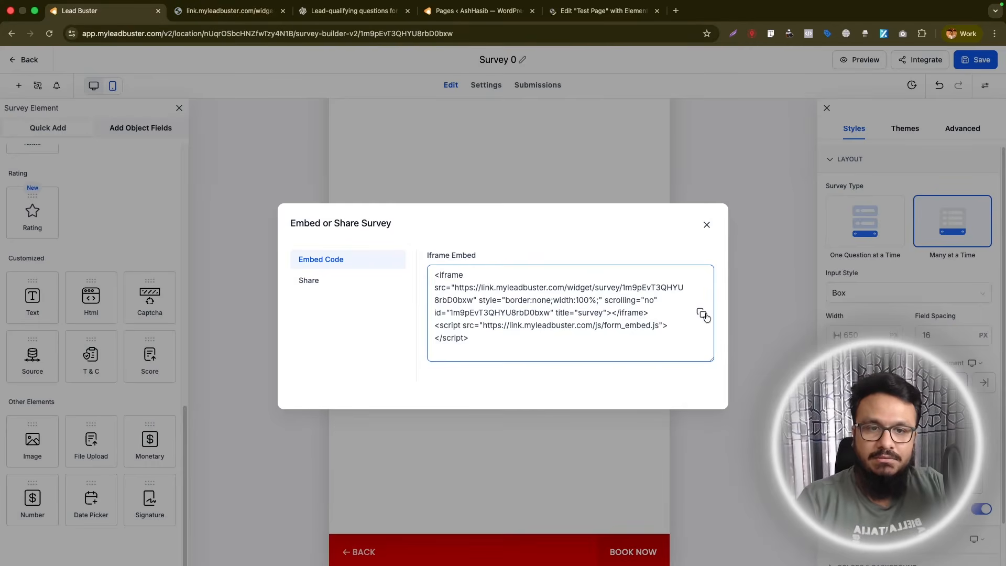
pyautogui.click(580, 13)
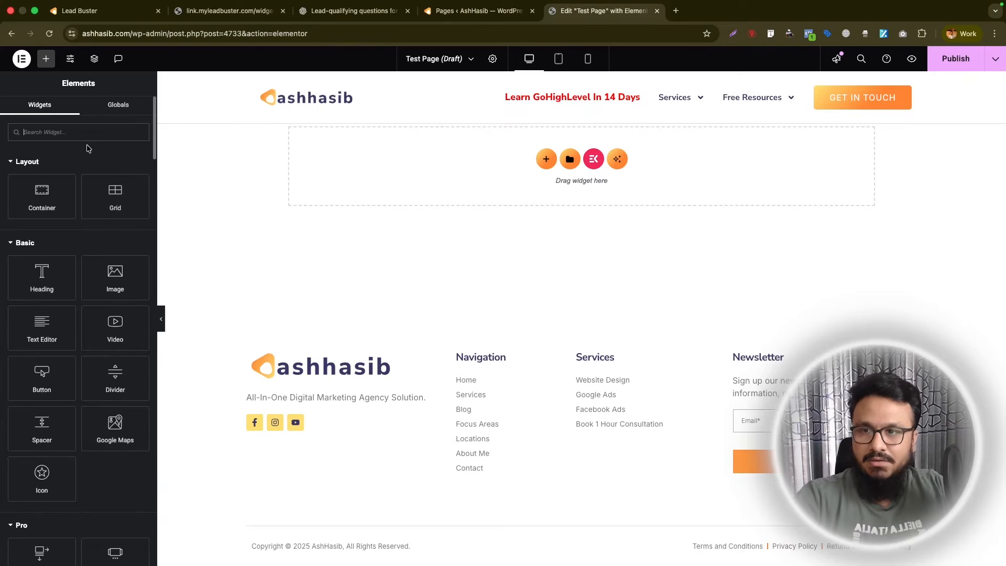
pyautogui.write('ht')
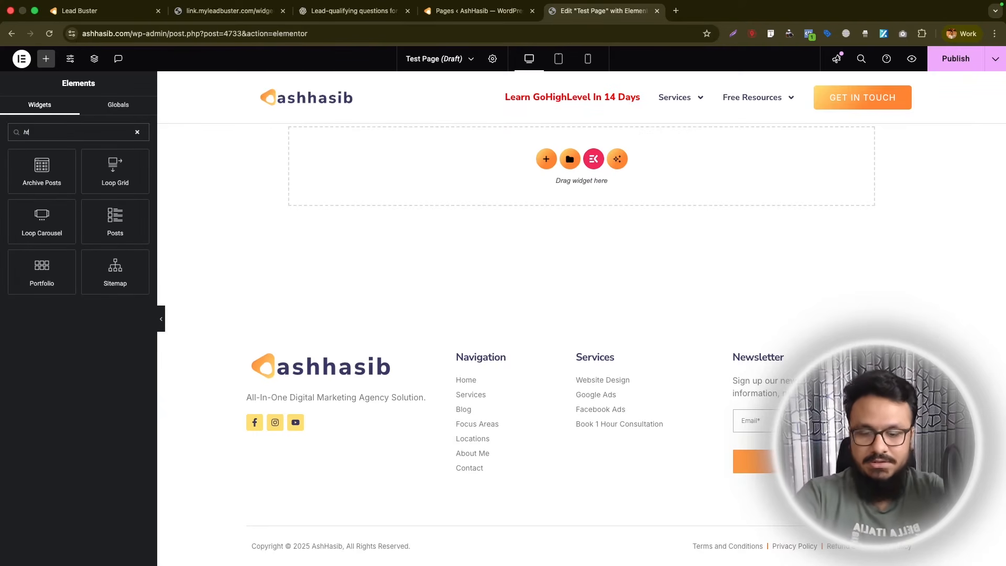
pyautogui.write('ml')
pyautogui.moveTo(42, 171); pyautogui.dragTo(460, 176)
# - Add a top margin to the HTML widget, insert the survey's embed code as its content and publish the page
pyautogui.click(117, 112)
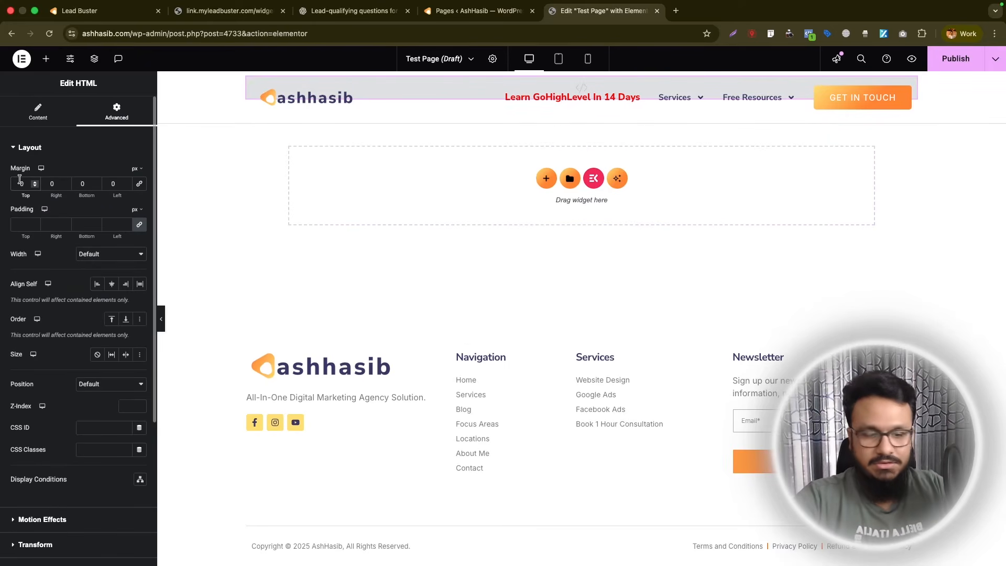
pyautogui.click(19, 183)
pyautogui.write('258')
pyautogui.press('BackSpace')
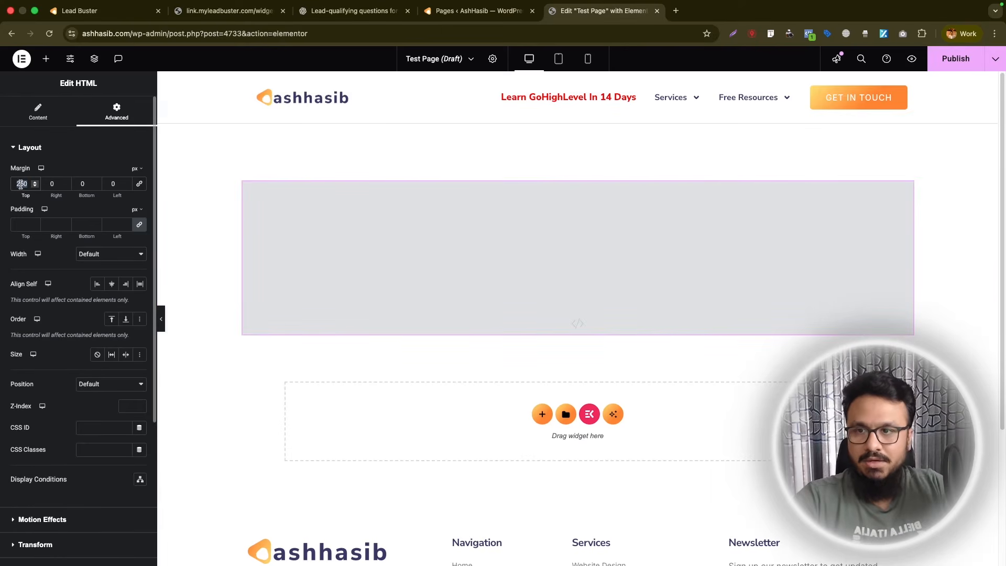
pyautogui.click(37, 111)
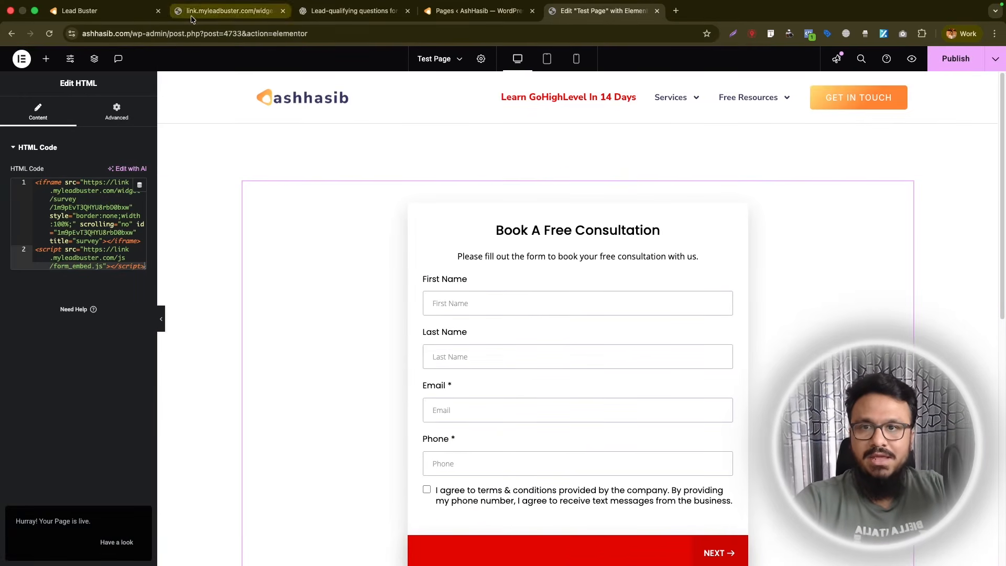
# - Switch to Lead Buster, leave the survey builder and open the Offer page of HVAC (LIVE Funnel) for editing
pyautogui.click(143, 15)
pyautogui.click(706, 225)
pyautogui.scroll(5, 474, 275)
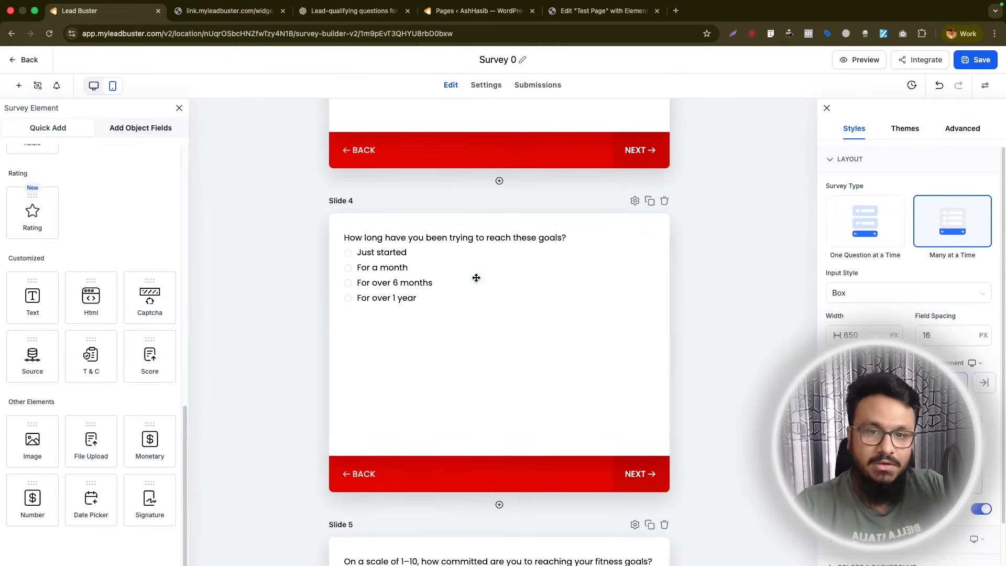
pyautogui.click(29, 61)
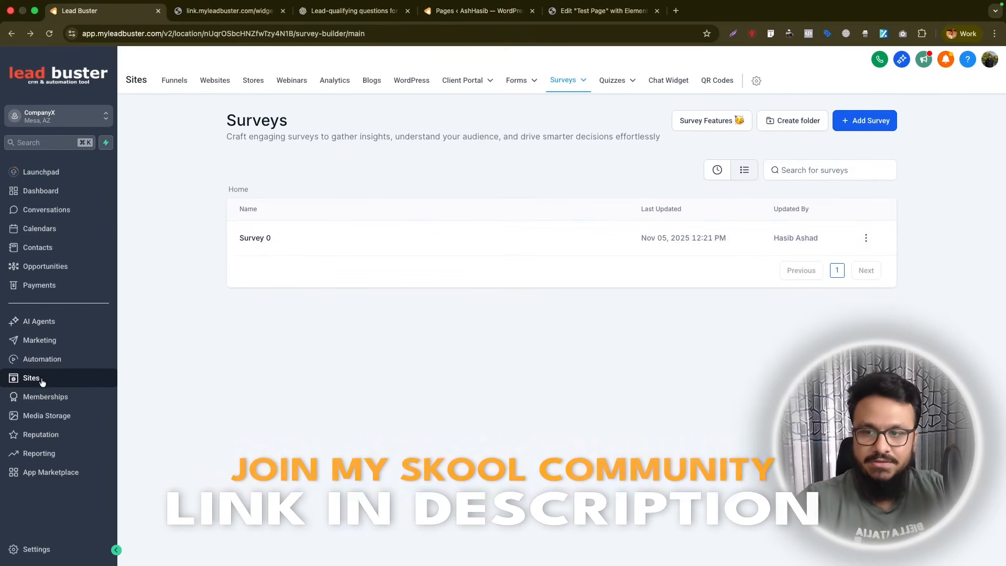
pyautogui.click(170, 80)
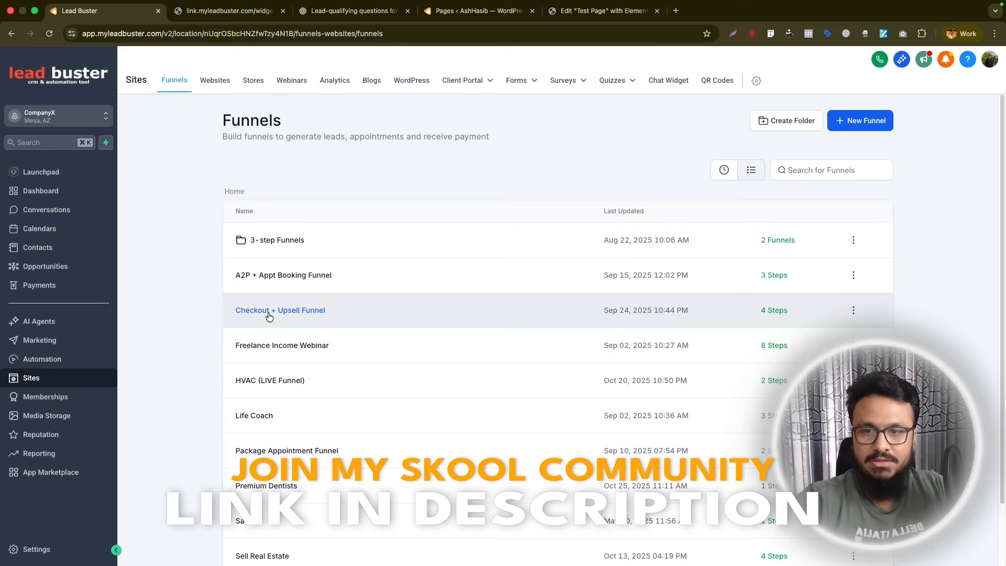
pyautogui.click(260, 380)
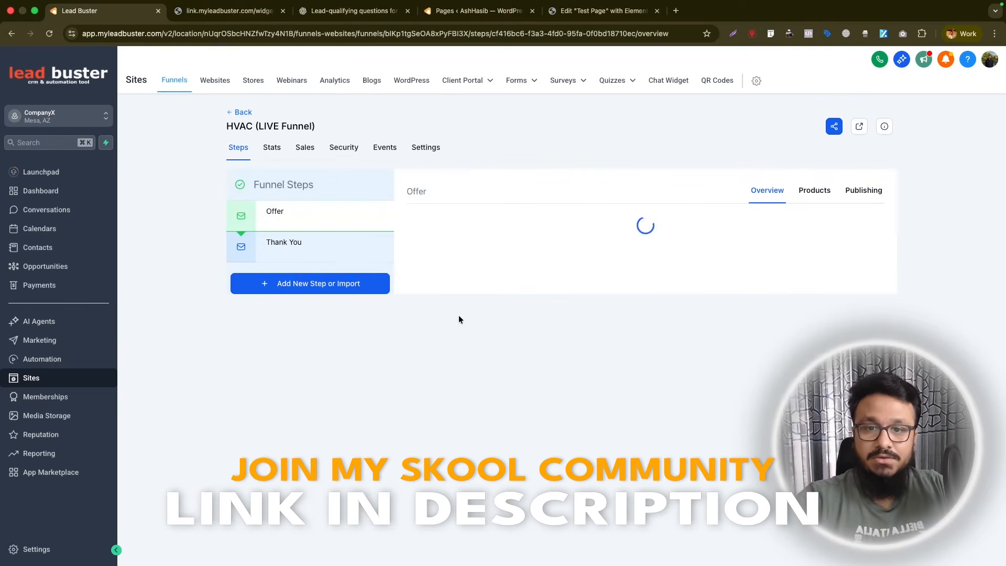
pyautogui.click(446, 406)
pyautogui.click(456, 442)
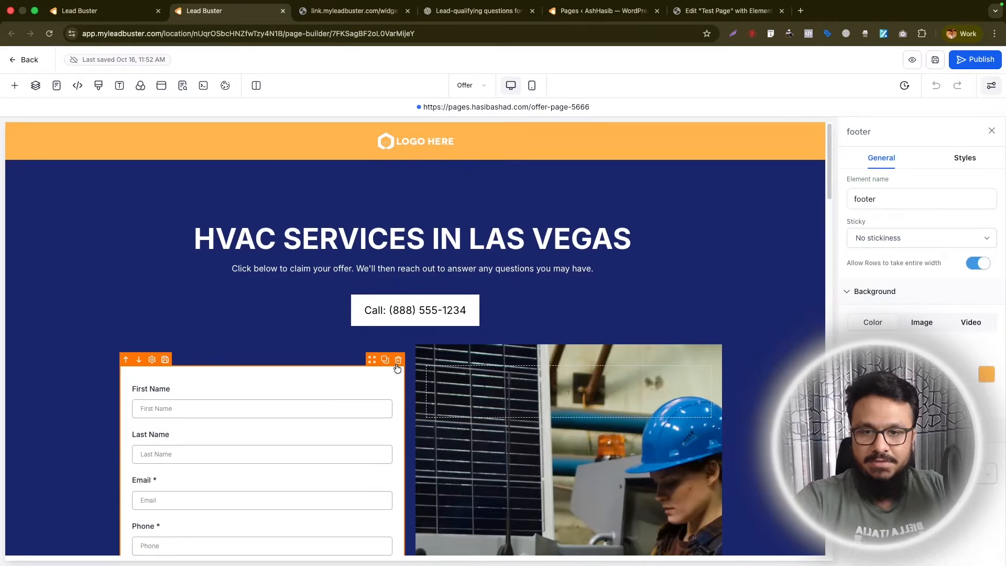
# - Delete the contact form beside the photo in the hero section and add a Survey element in its column
pyautogui.click(398, 360)
pyautogui.scroll(-1, 251, 388)
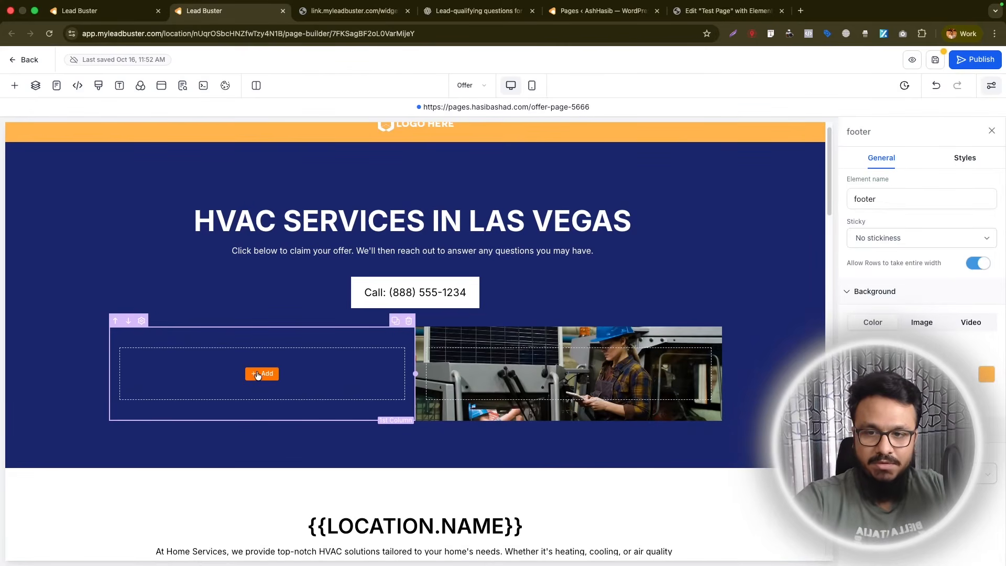
pyautogui.click(260, 373)
pyautogui.click(175, 164)
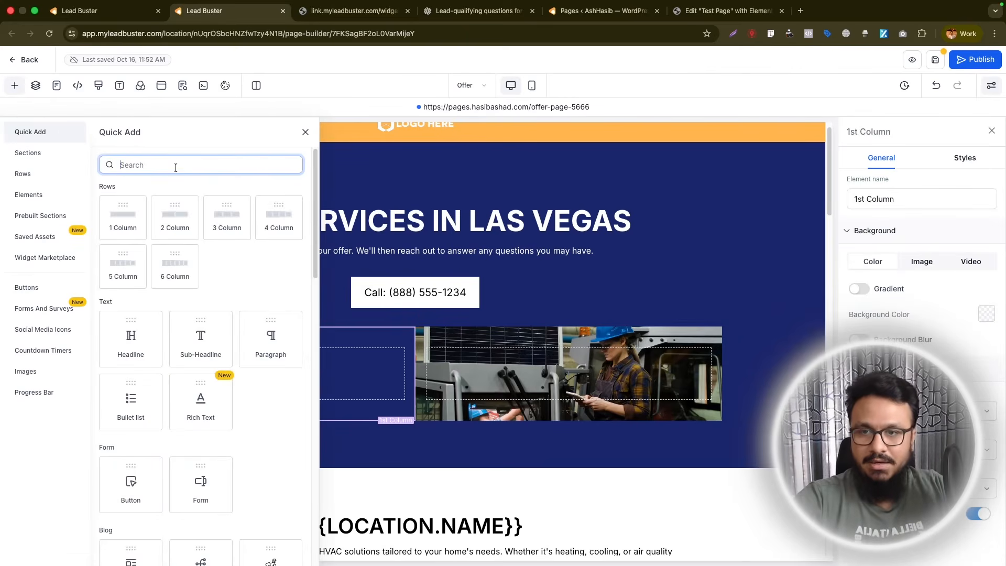
pyautogui.write('su')
pyautogui.click(141, 245)
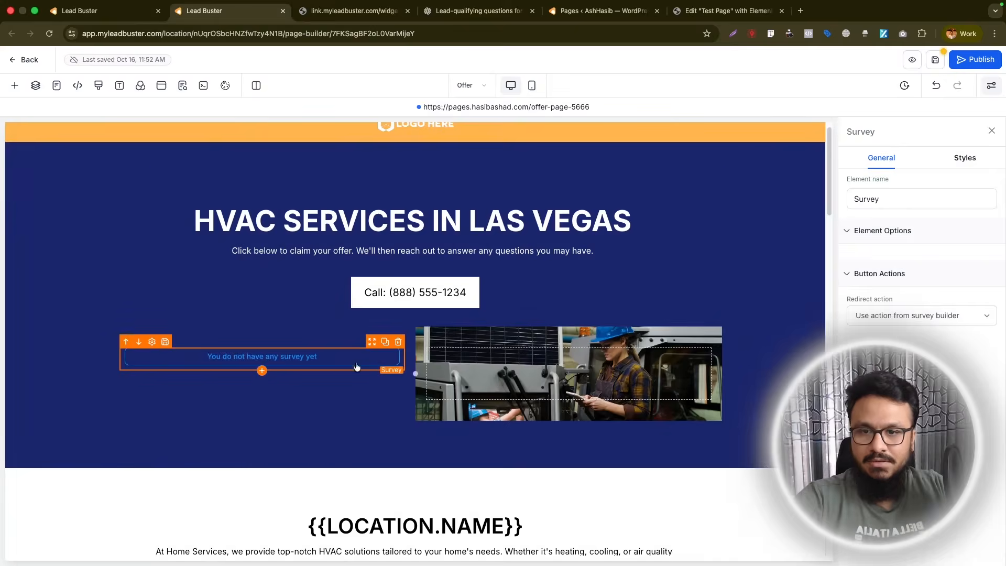
# - Assign survey 0 to the new Survey element and publish the funnel page
pyautogui.click(356, 361)
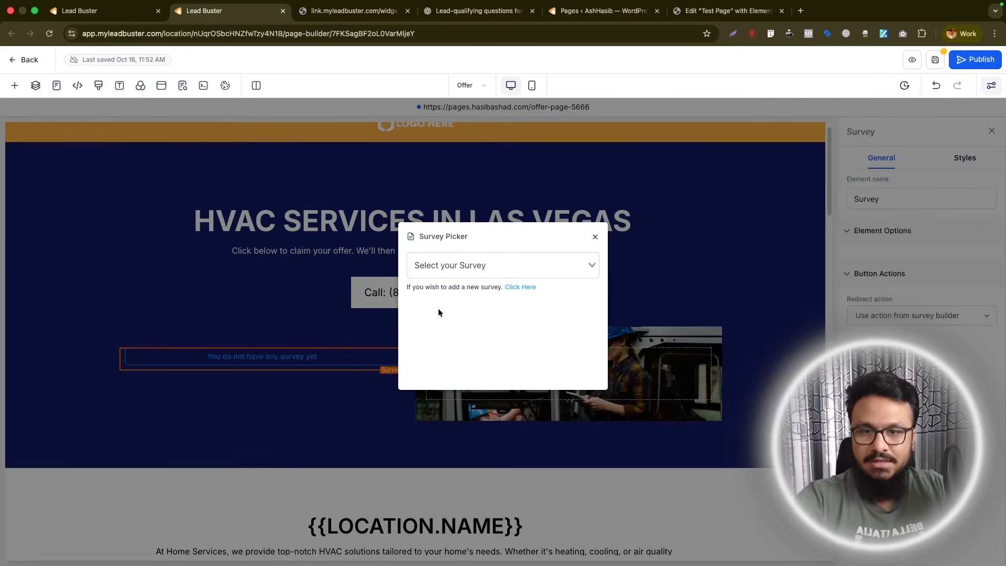
pyautogui.click(461, 269)
pyautogui.click(461, 286)
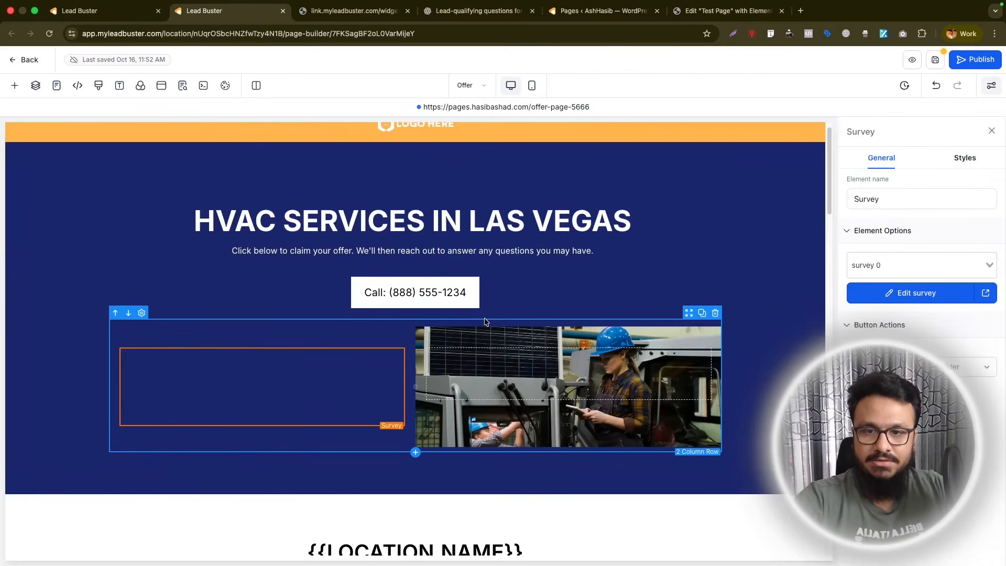
pyautogui.scroll(-3, 386, 264)
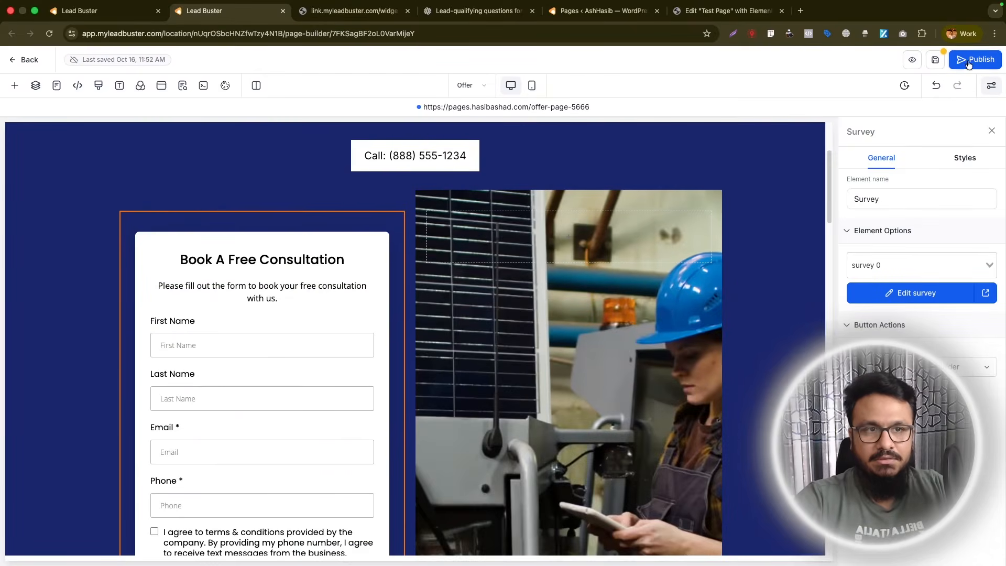
pyautogui.press('super+s')
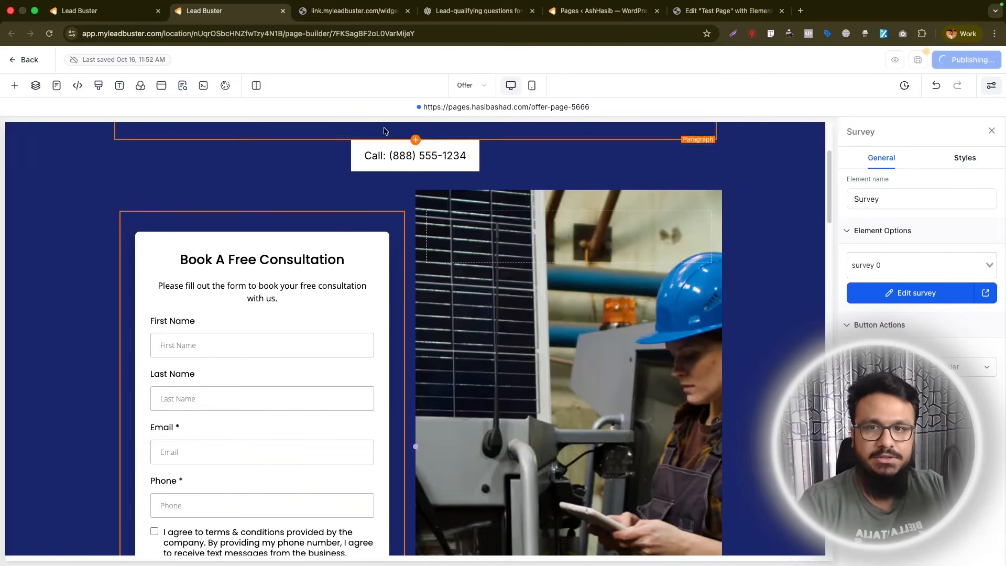
# - Switch to the funnel overview, go to the Surveys list, open Survey 0 and show its settings
pyautogui.click(182, 86)
pyautogui.click(106, 11)
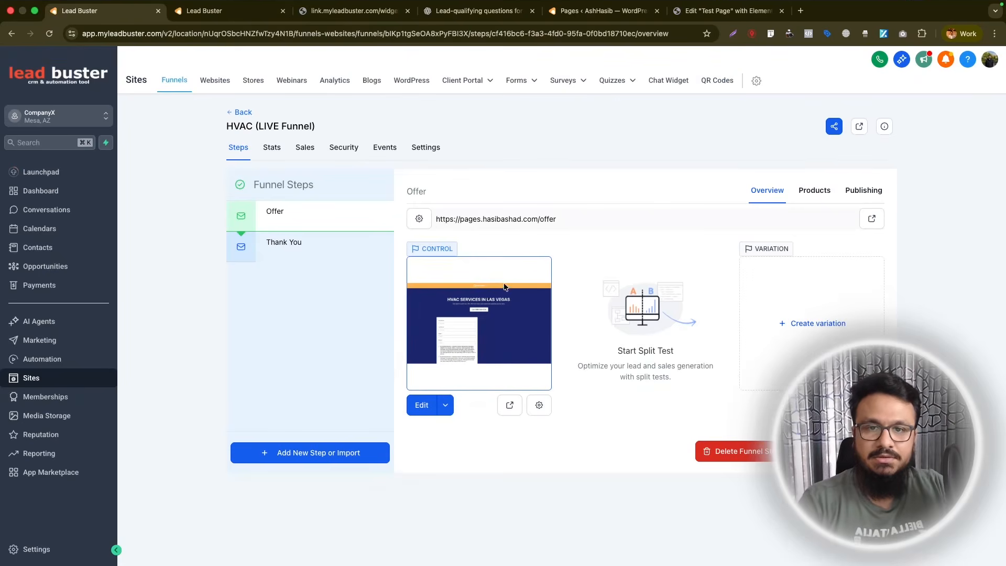
pyautogui.click(563, 80)
pyautogui.click(546, 101)
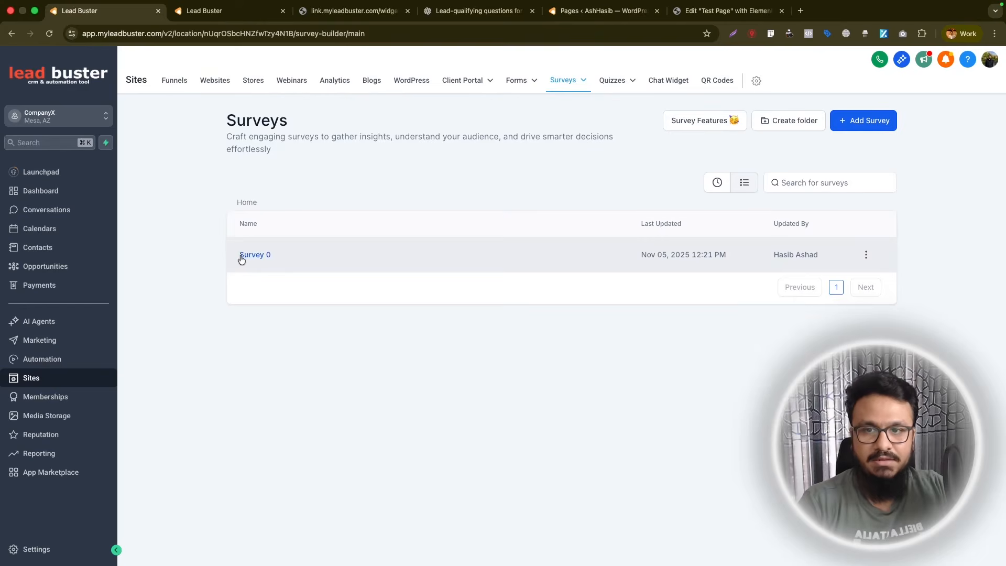
pyautogui.click(240, 256)
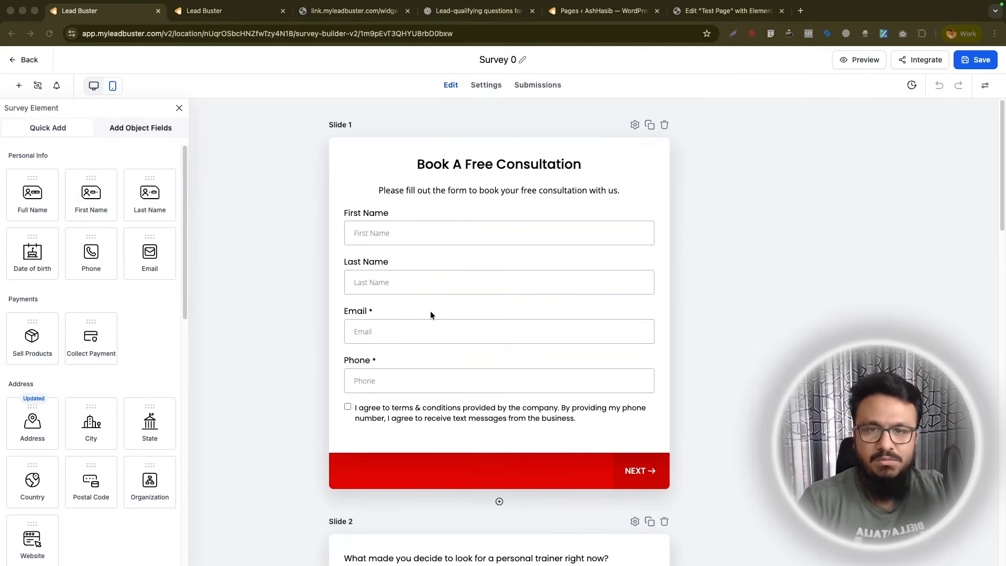
pyautogui.click(474, 87)
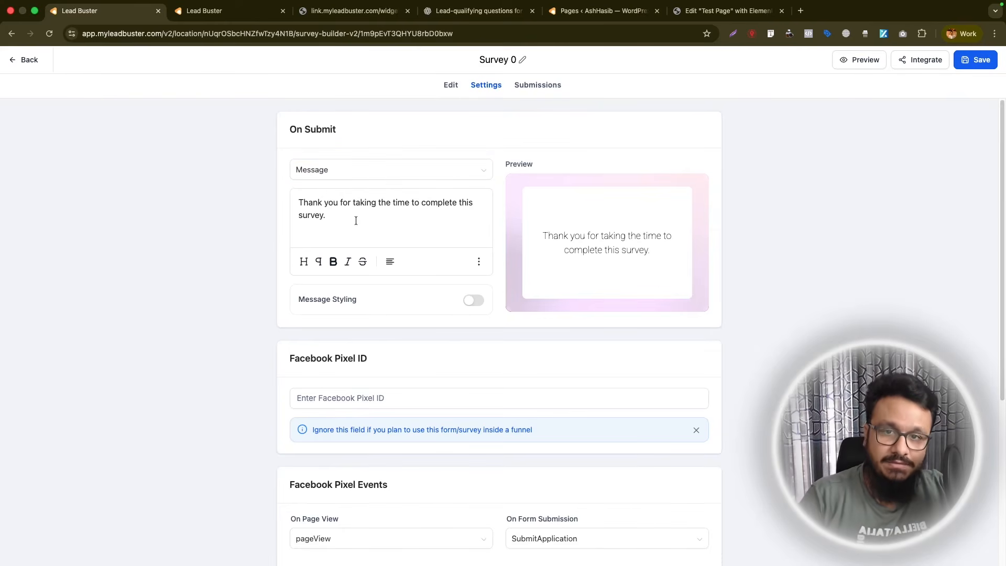
# - Set the survey's On Submit action to Open URL with the address ashhasib.com/thank-you
pyautogui.moveTo(356, 220); pyautogui.dragTo(297, 190)
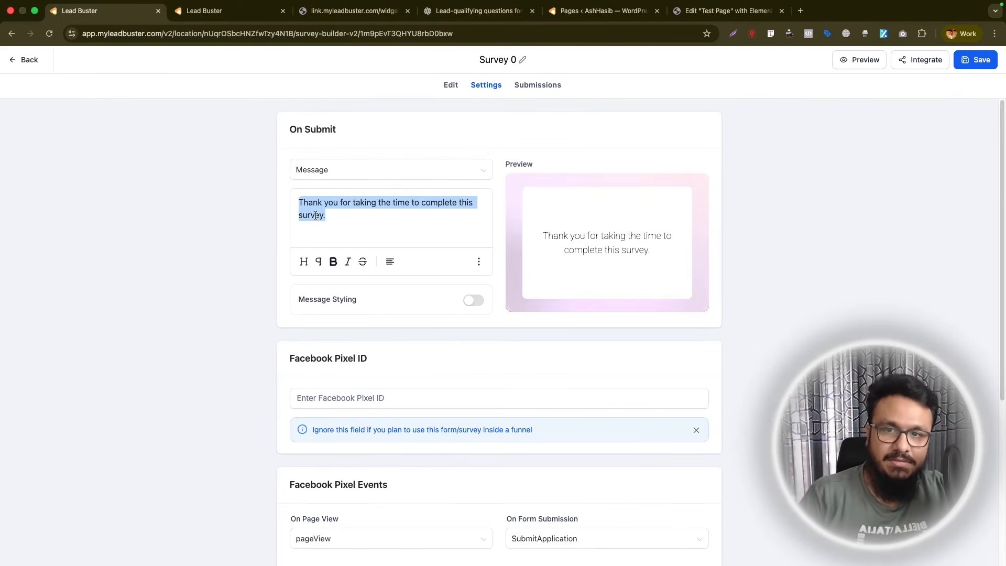
pyautogui.click(325, 170)
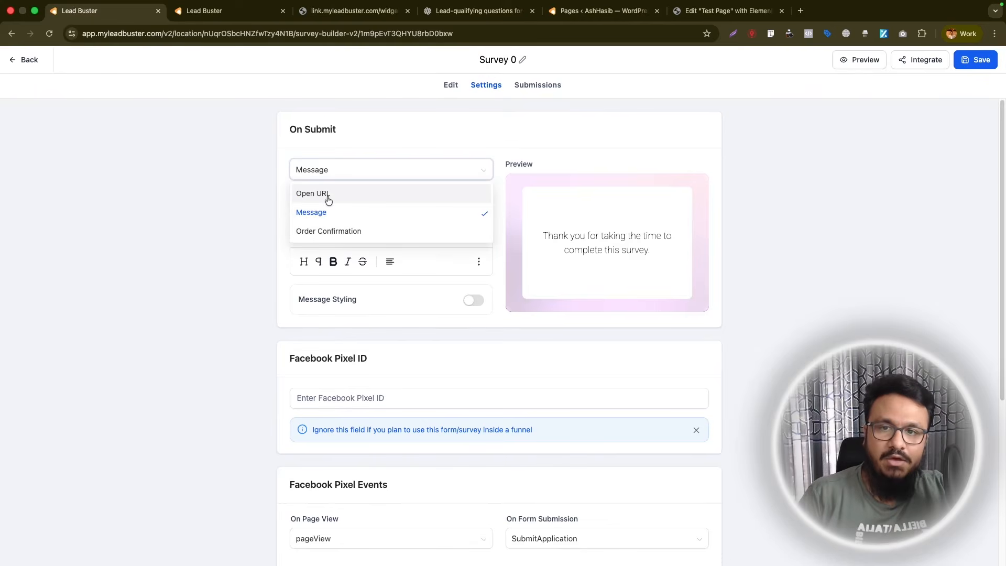
pyautogui.click(325, 195)
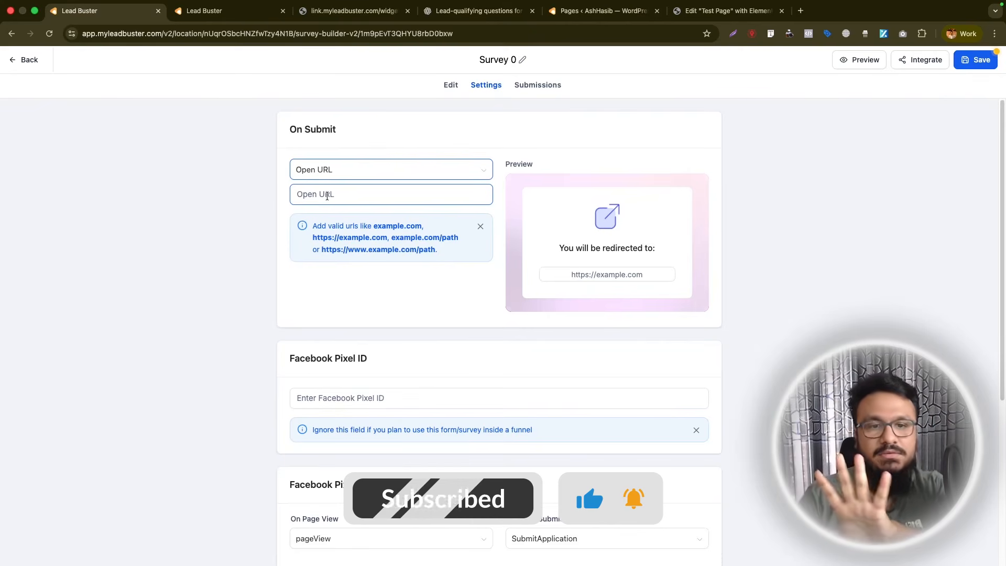
pyautogui.click(327, 196)
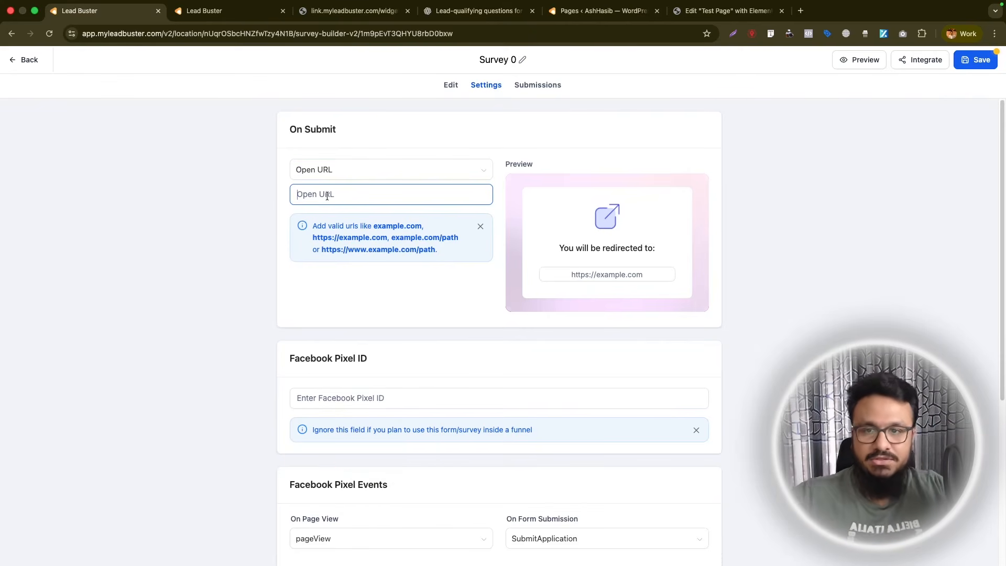
pyautogui.write('ashhasib.com/thank-you')
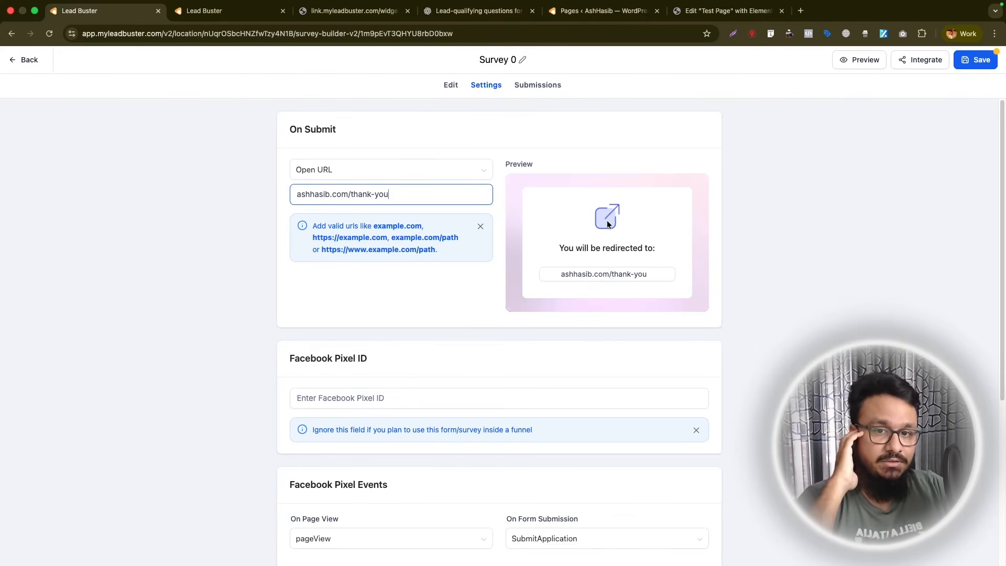
# - Switch the On Submit action back to Message and save the survey
pyautogui.click(381, 172)
pyautogui.click(366, 211)
pyautogui.click(972, 60)
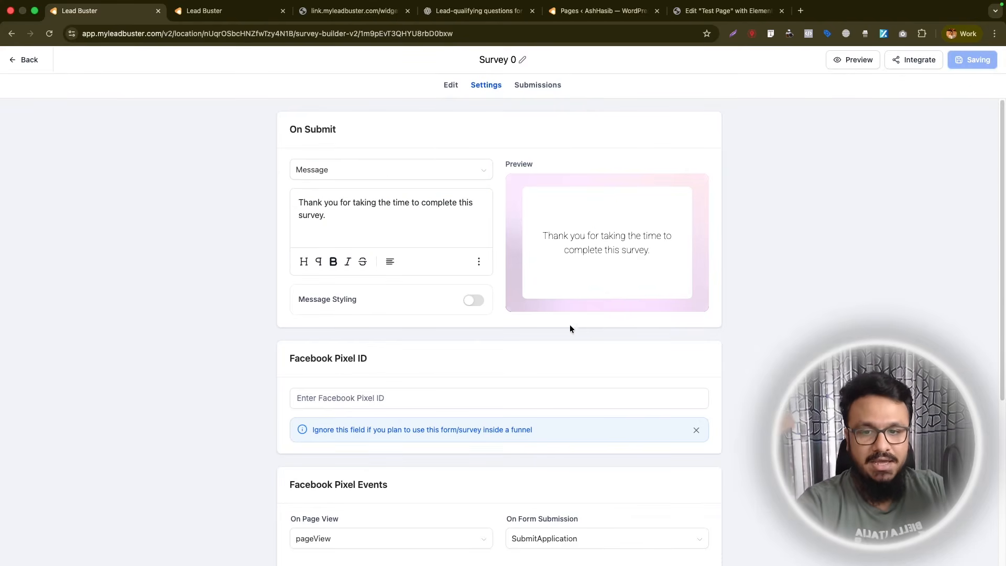
# - Enable Sticky Contact in the Survey Settings and save the survey
pyautogui.scroll(-2, 324, 390)
pyautogui.scroll(-5, 399, 353)
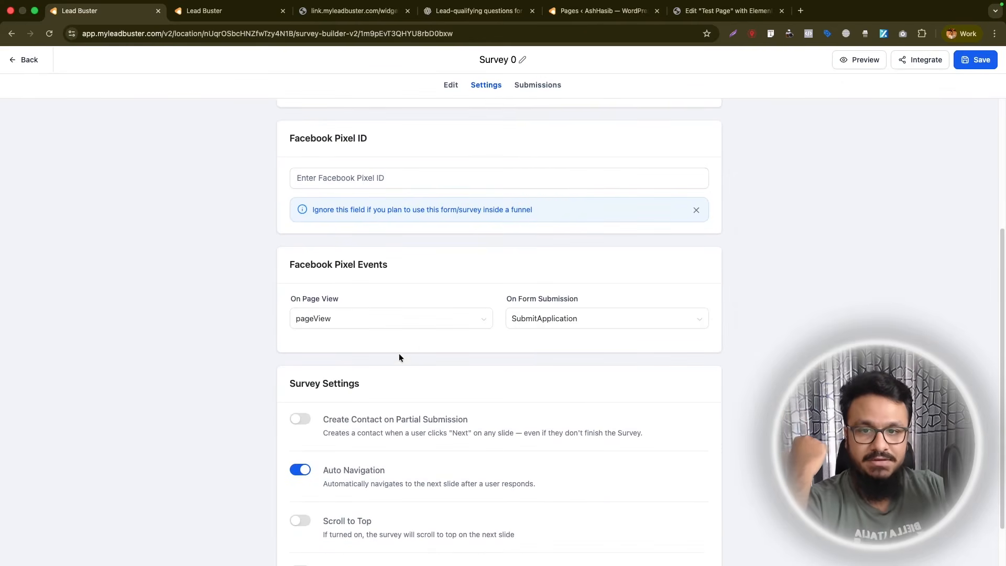
pyautogui.scroll(-3, 496, 366)
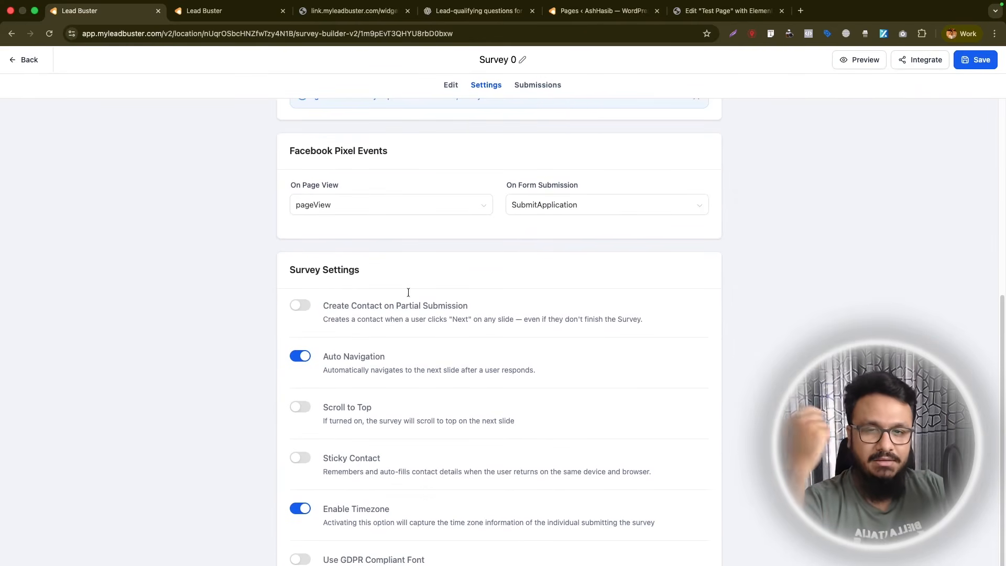
pyautogui.scroll(-1, 403, 270)
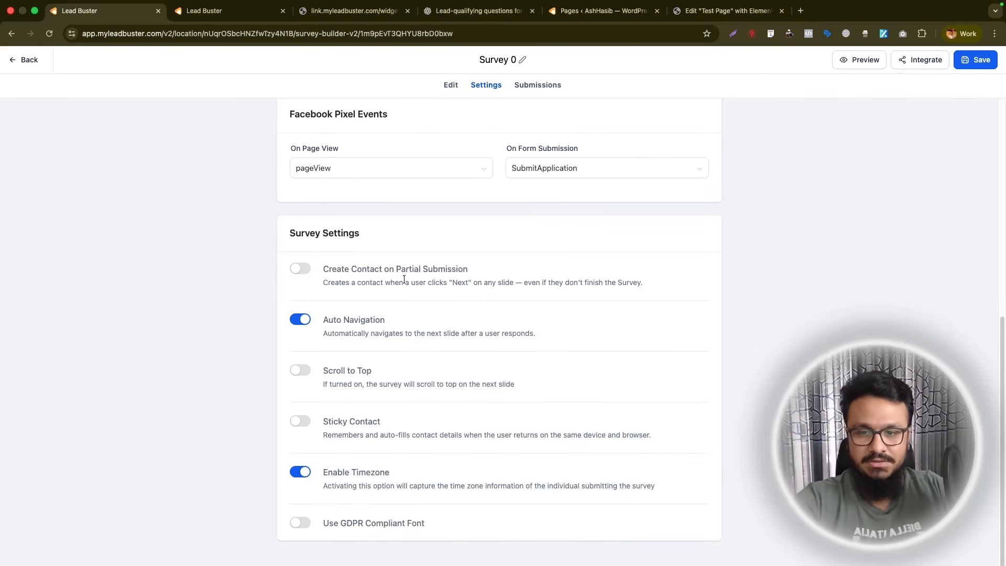
pyautogui.click(297, 426)
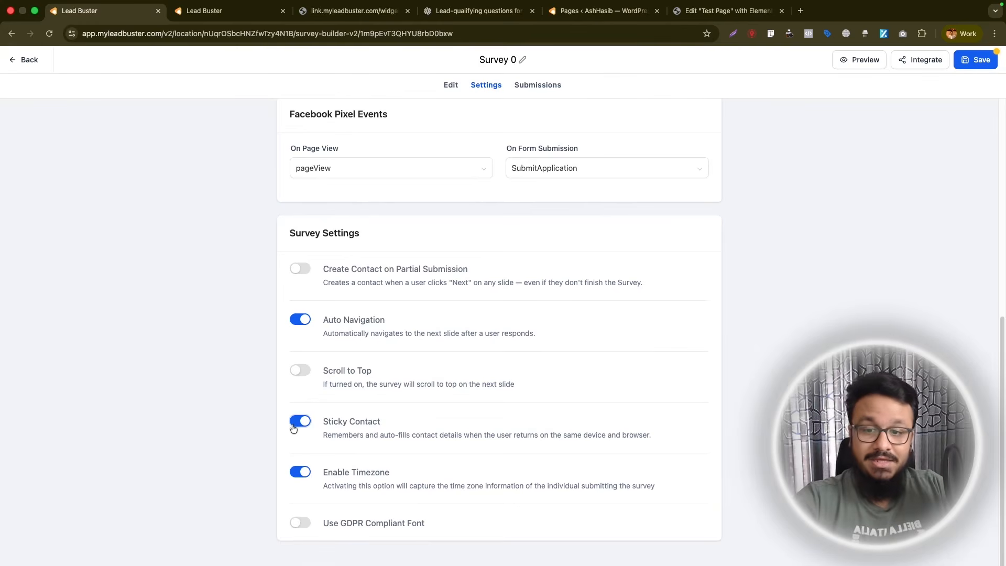
pyautogui.scroll(7, 476, 241)
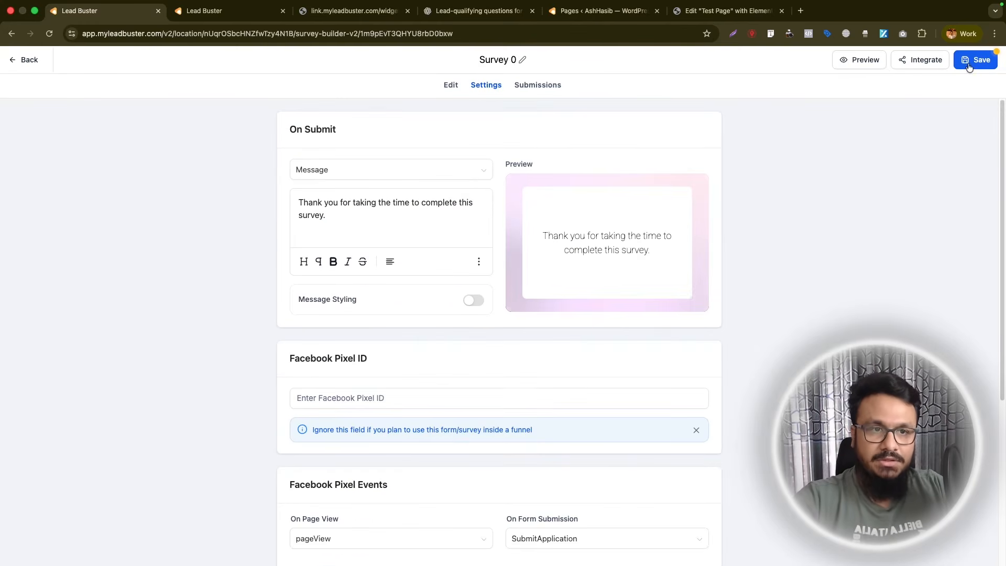
pyautogui.click(968, 62)
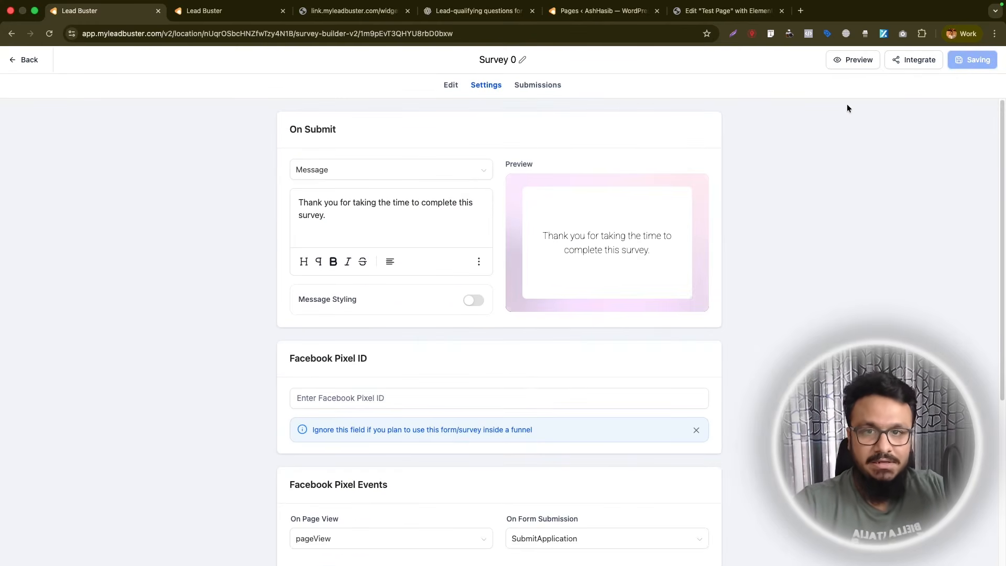
# - Reload the live survey page, return to the survey builder and open the survey's Submissions list
pyautogui.scroll(-7, 511, 336)
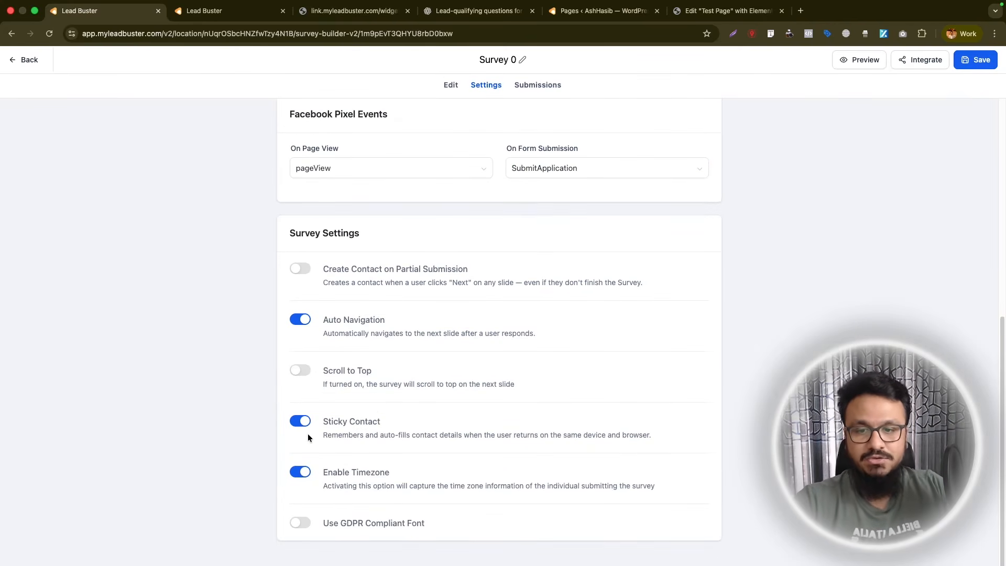
pyautogui.click(355, 11)
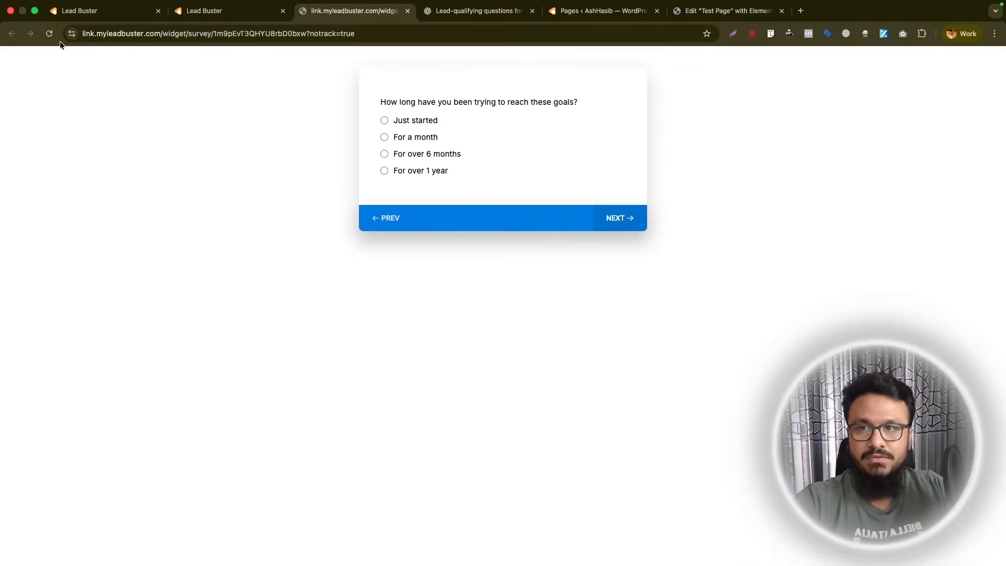
pyautogui.click(49, 34)
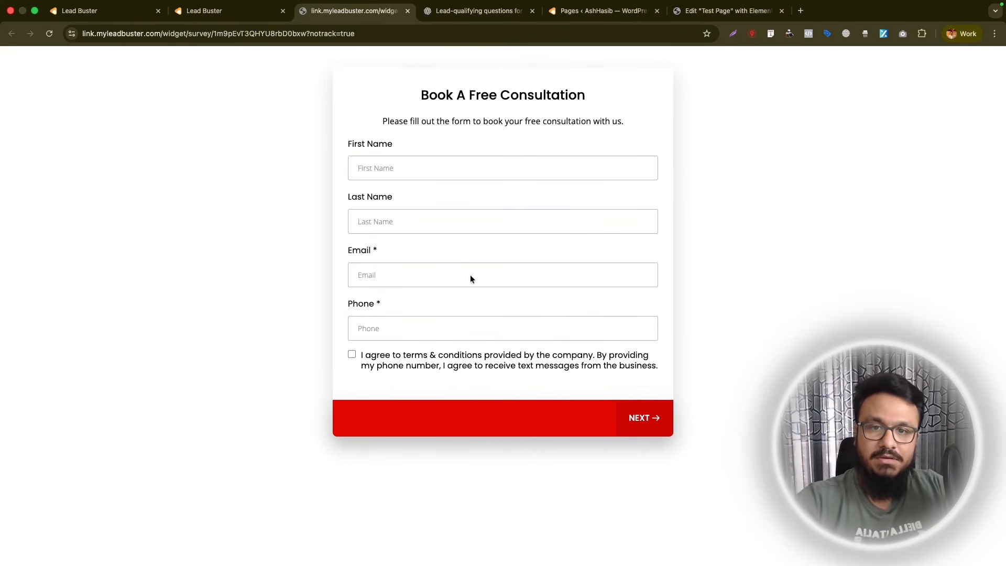
pyautogui.click(230, 10)
pyautogui.click(94, 15)
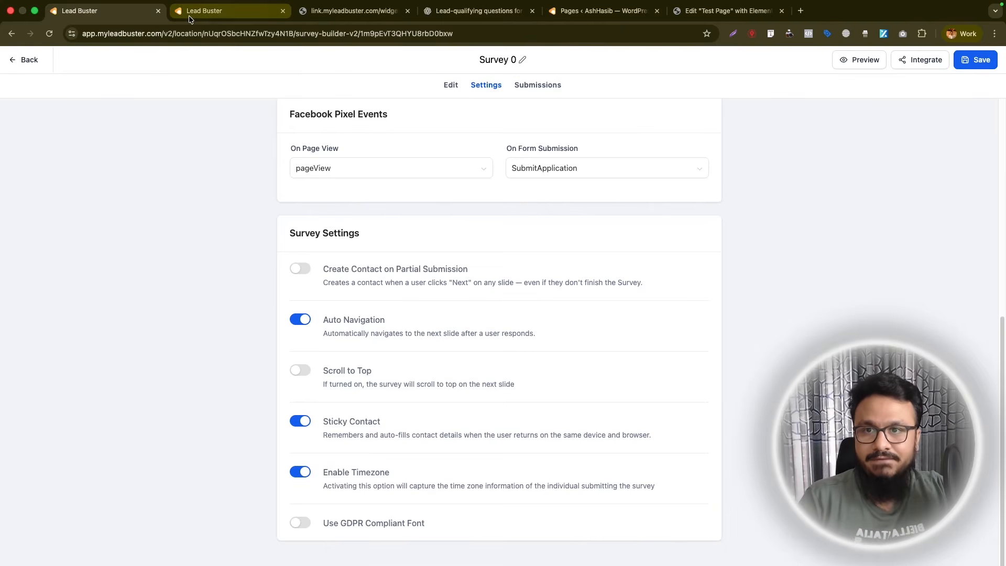
pyautogui.click(351, 10)
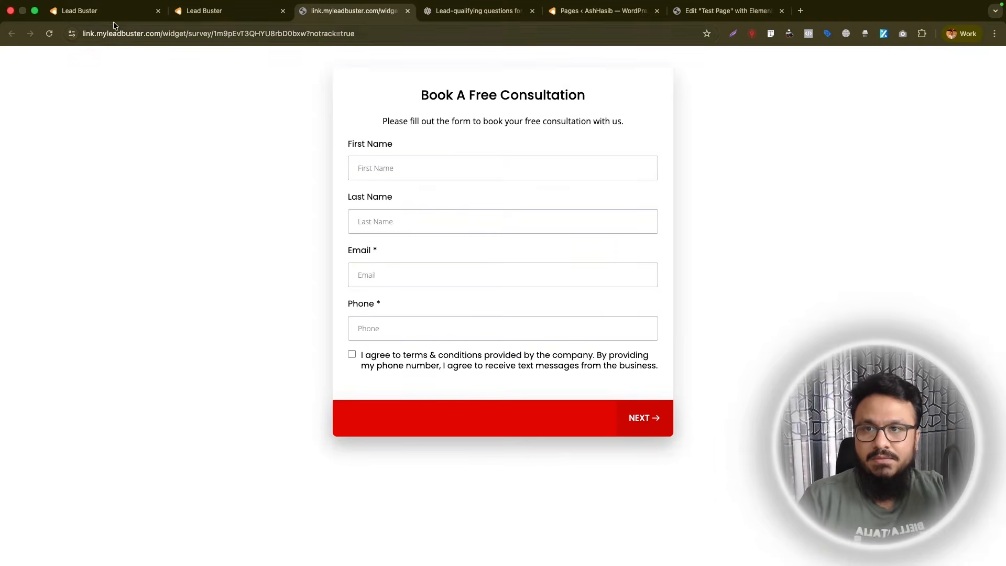
pyautogui.click(112, 16)
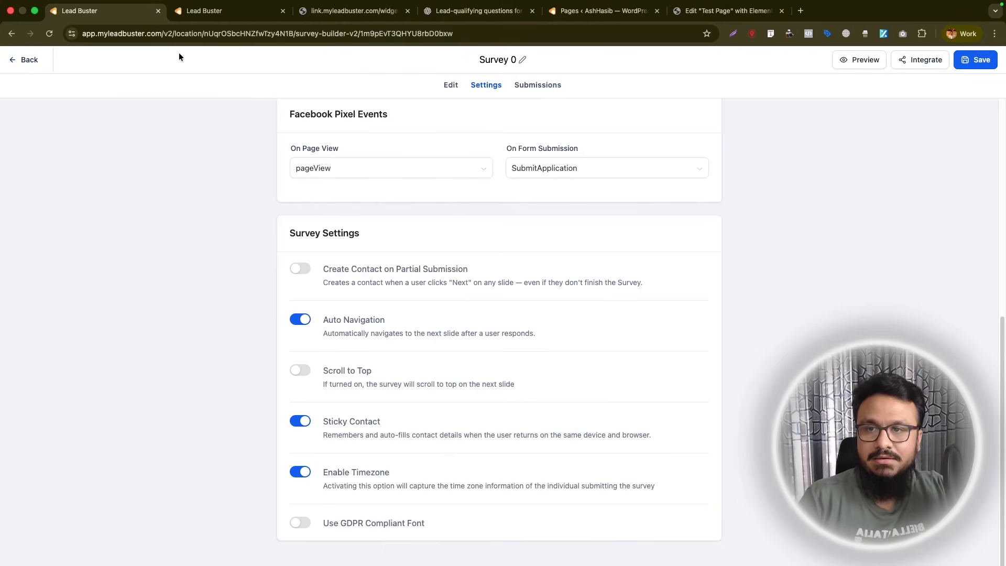
pyautogui.scroll(7, 329, 336)
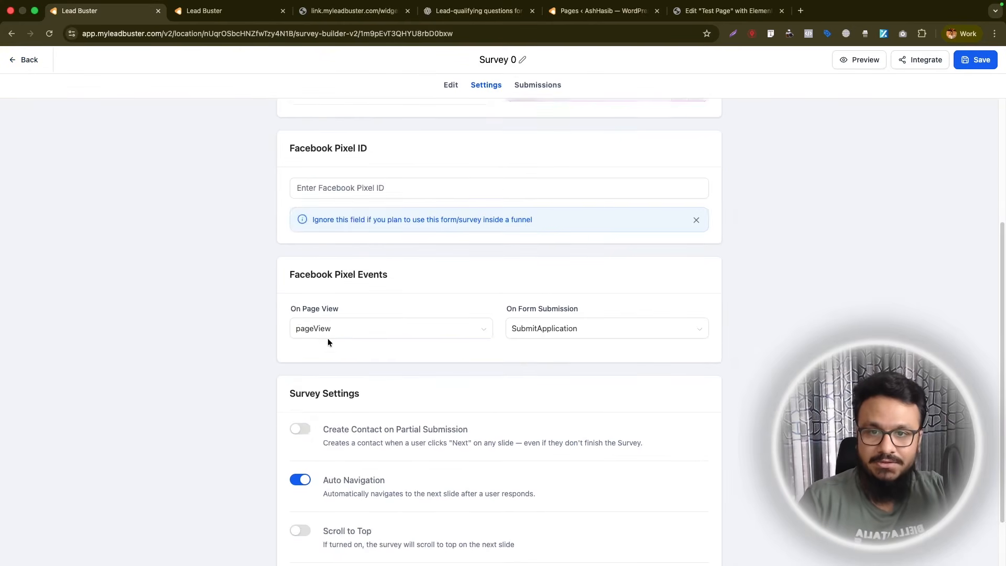
pyautogui.click(524, 90)
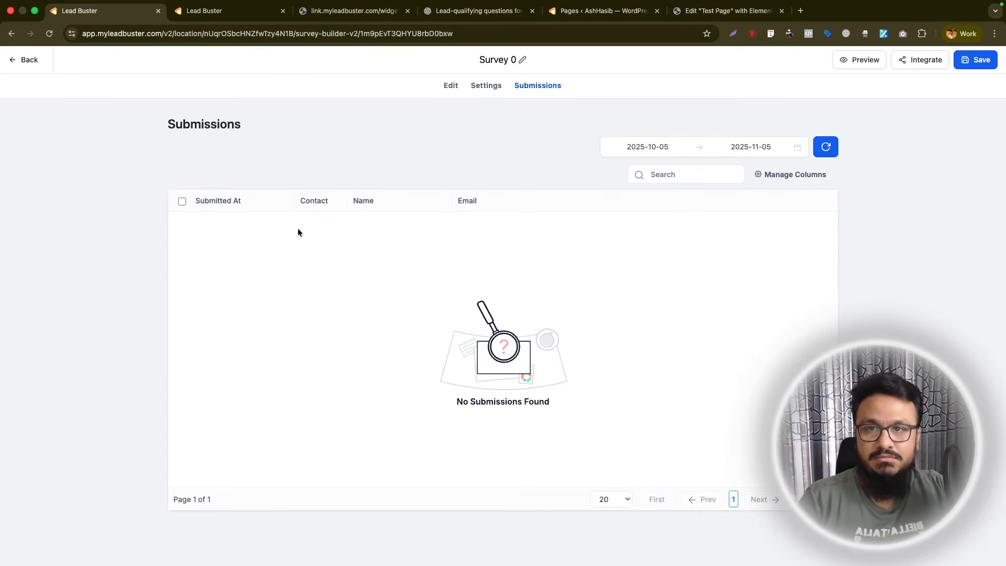
# - Fill in the live survey's first slide with test name, email and phone details and accept the terms
pyautogui.click(351, 11)
pyautogui.click(399, 176)
pyautogui.write('Te')
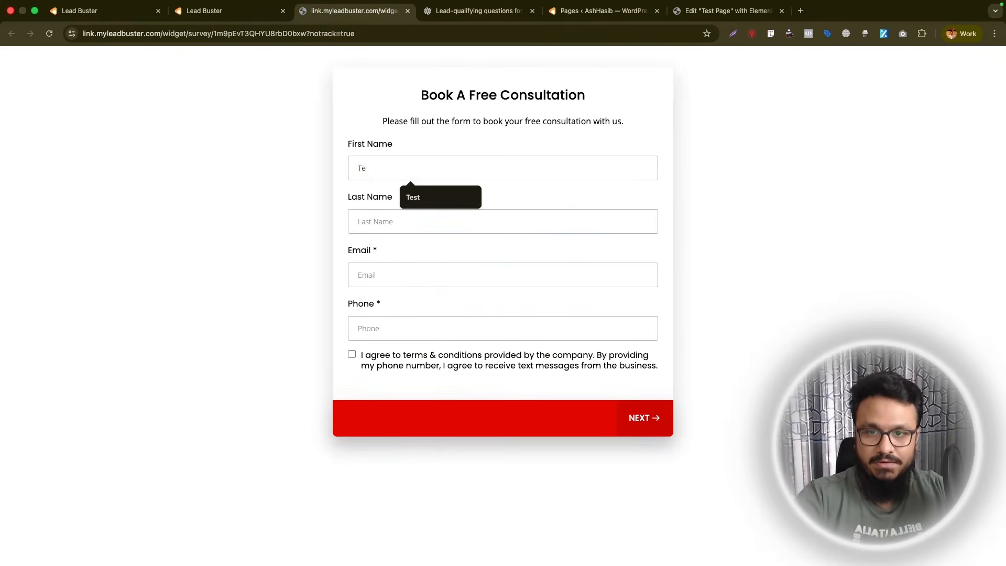
pyautogui.click(413, 197)
pyautogui.click(403, 328)
pyautogui.write('+441234567890')
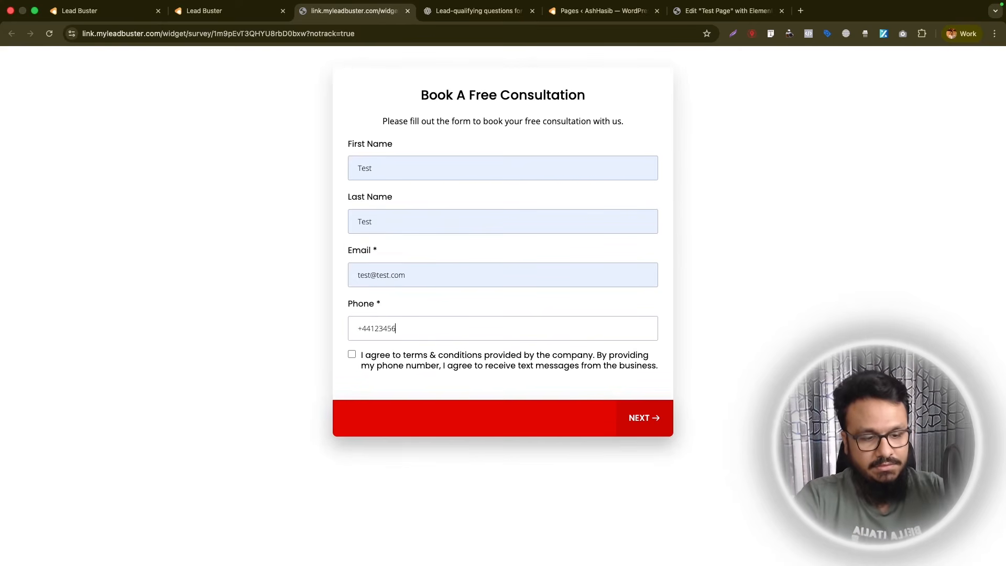
pyautogui.click(352, 354)
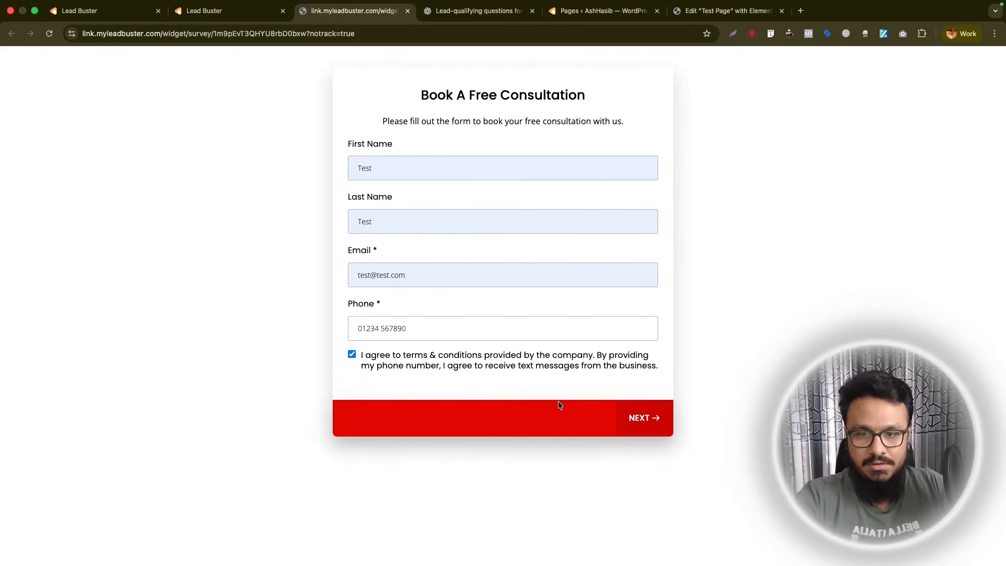
# - Advance through the remaining survey slides, choose 9 for commitment to fitness goals and submit the survey
pyautogui.click(645, 425)
pyautogui.scroll(-1, 384, 263)
pyautogui.click(375, 249)
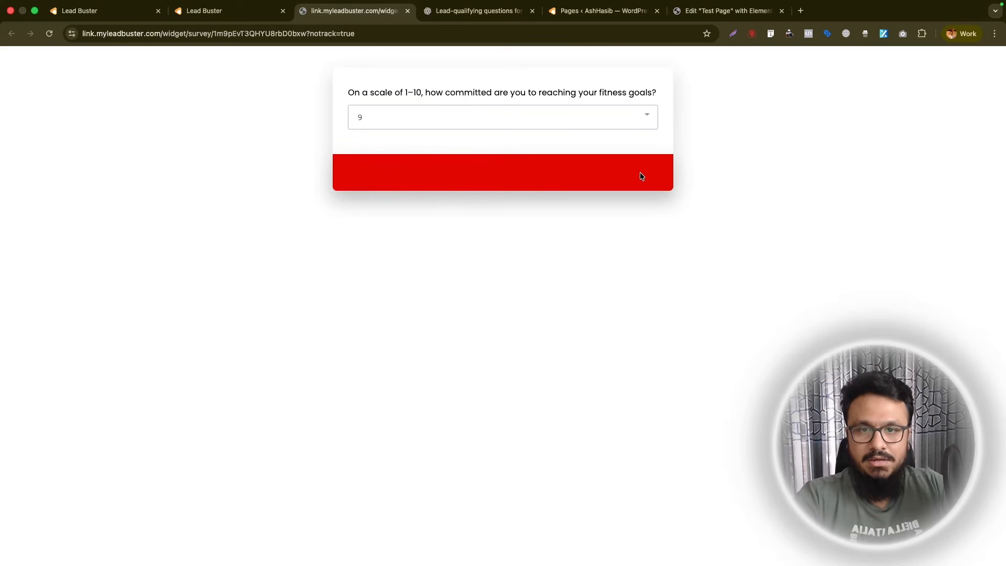
pyautogui.click(650, 173)
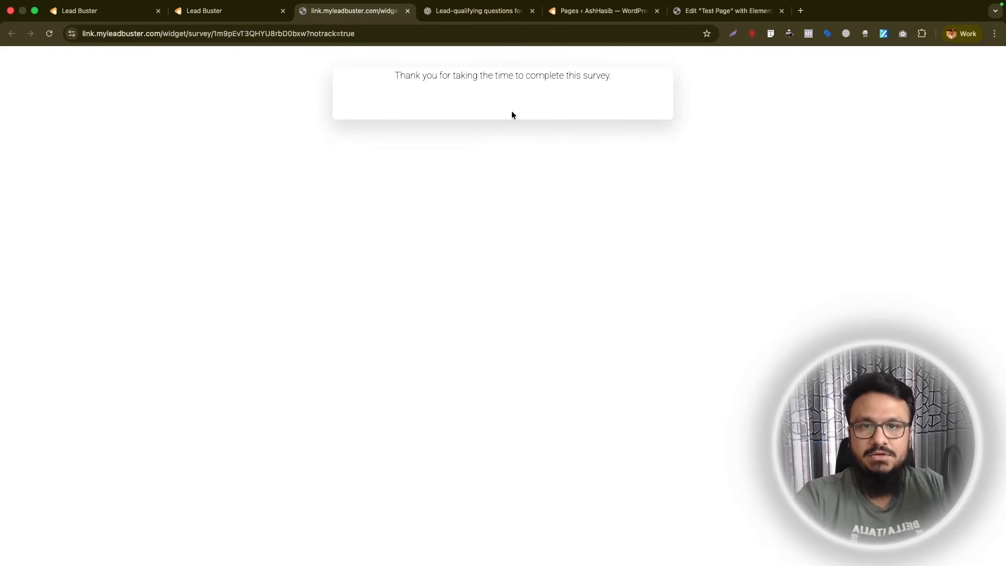
# - Refresh the survey's Submissions list, examine the answers in the test submission and return to the slide editor
pyautogui.click(81, 11)
pyautogui.click(196, 14)
pyautogui.click(96, 6)
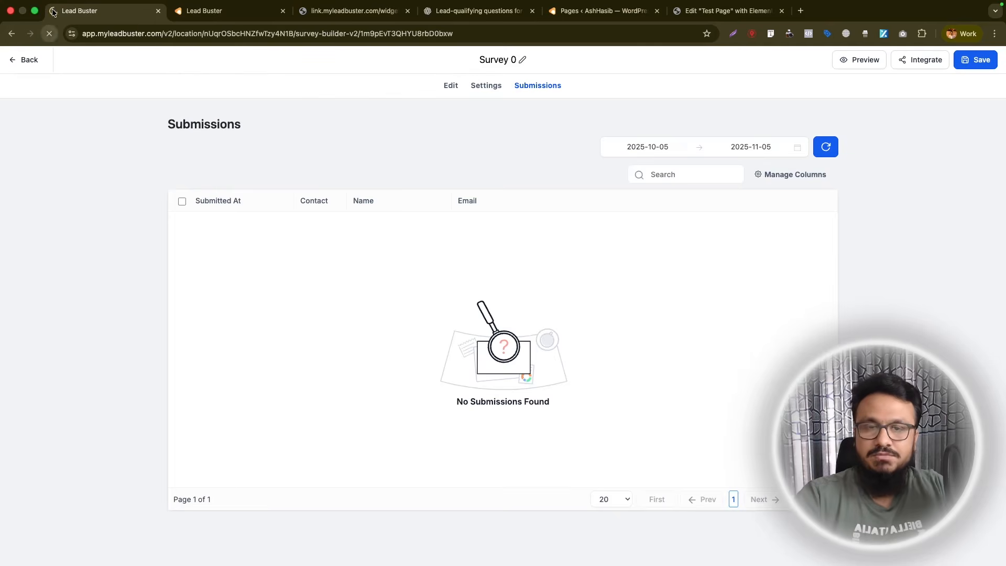
pyautogui.click(49, 34)
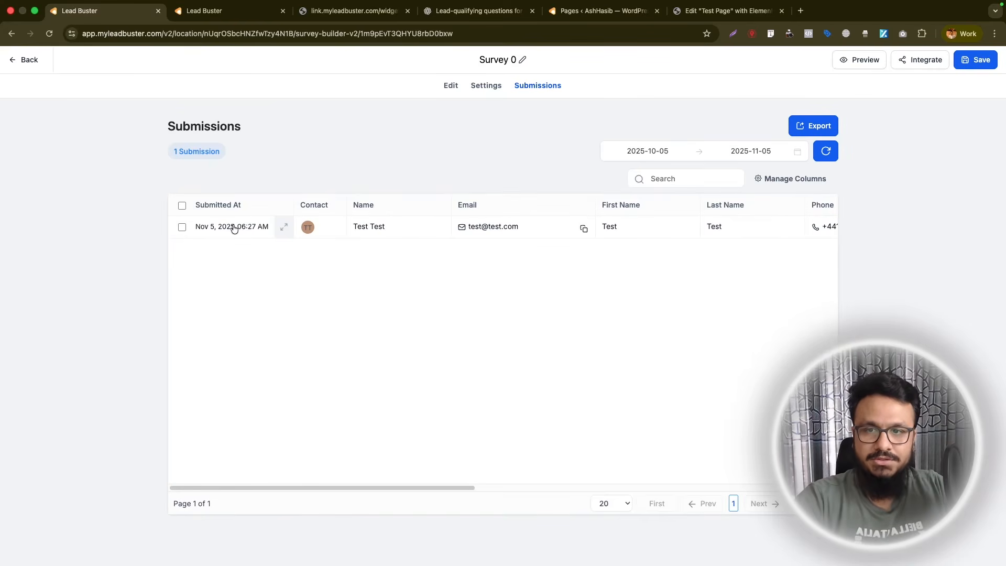
pyautogui.click(234, 229)
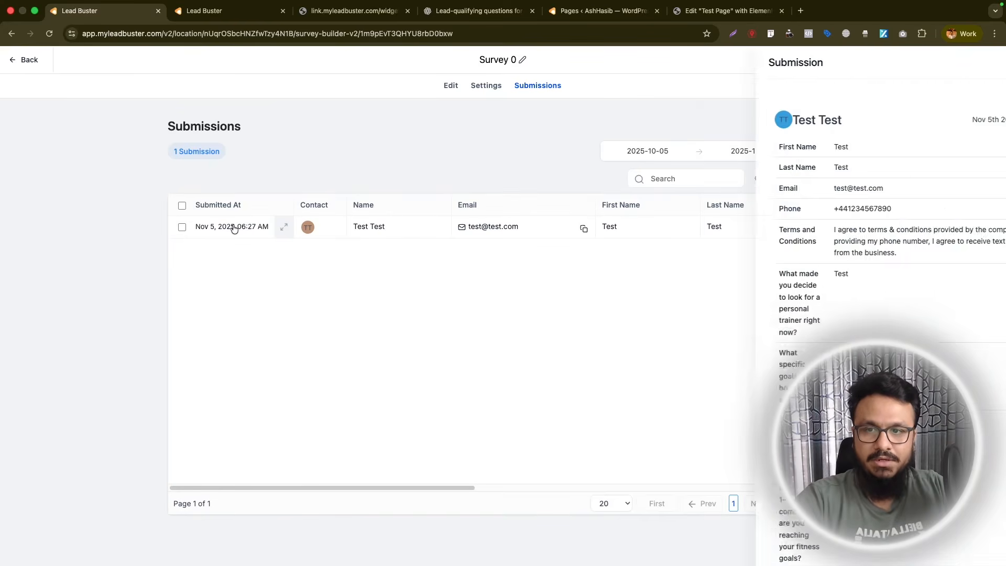
pyautogui.scroll(-5, 890, 325)
pyautogui.scroll(5, 850, 391)
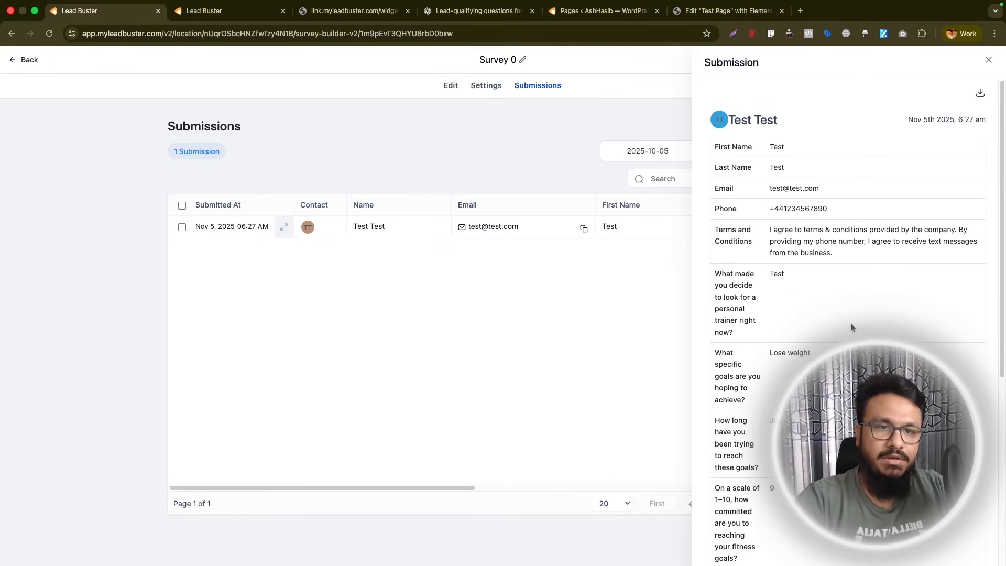
pyautogui.scroll(-5, 850, 323)
pyautogui.scroll(5, 804, 255)
pyautogui.click(393, 129)
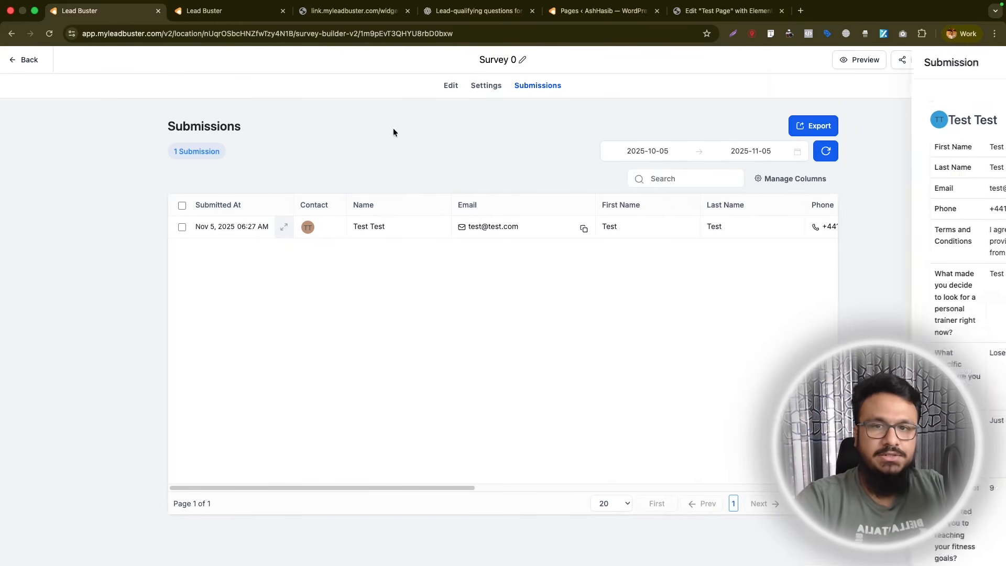
pyautogui.click(453, 85)
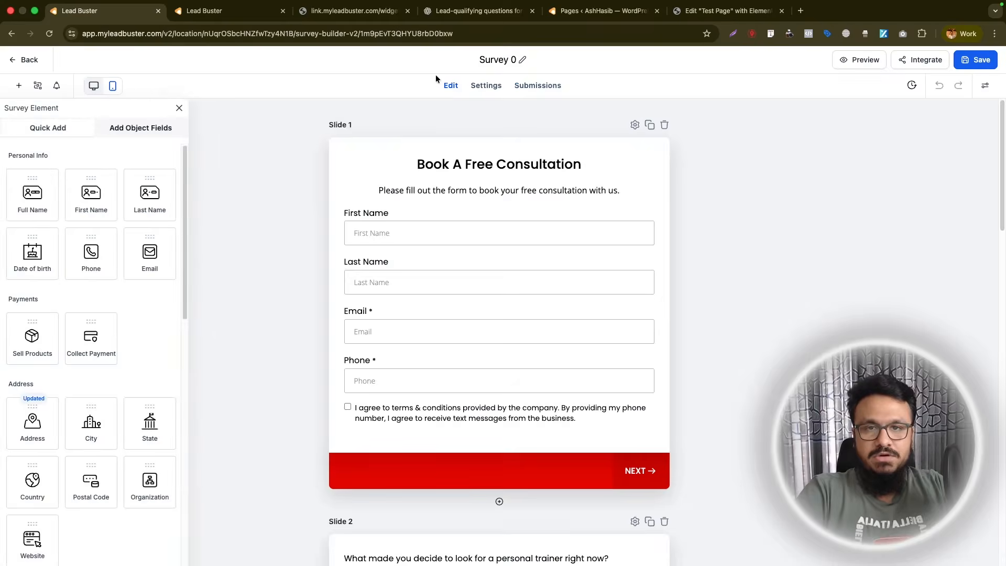
pyautogui.click(968, 134)
pyautogui.click(853, 129)
pyautogui.click(827, 108)
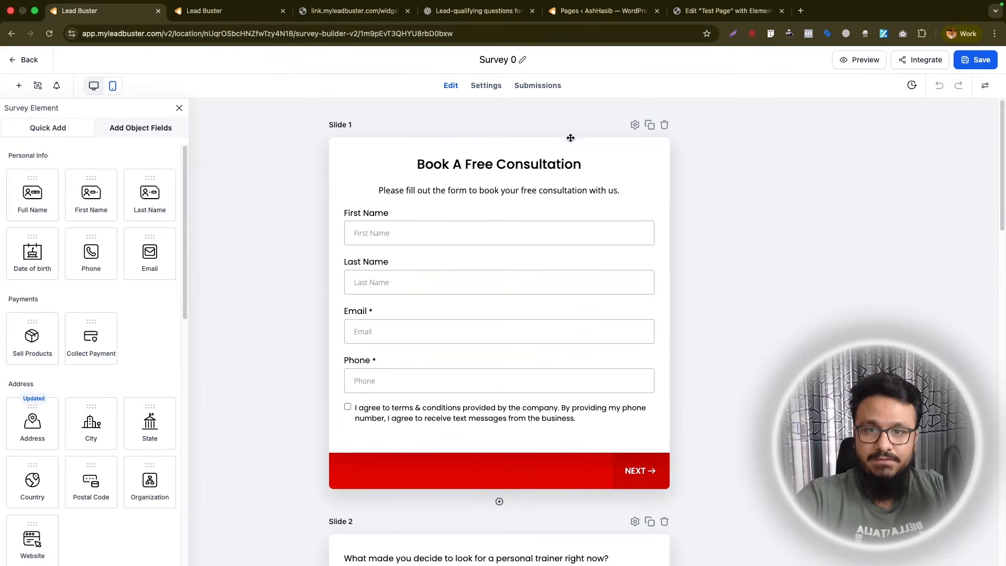
pyautogui.scroll(-20, 568, 135)
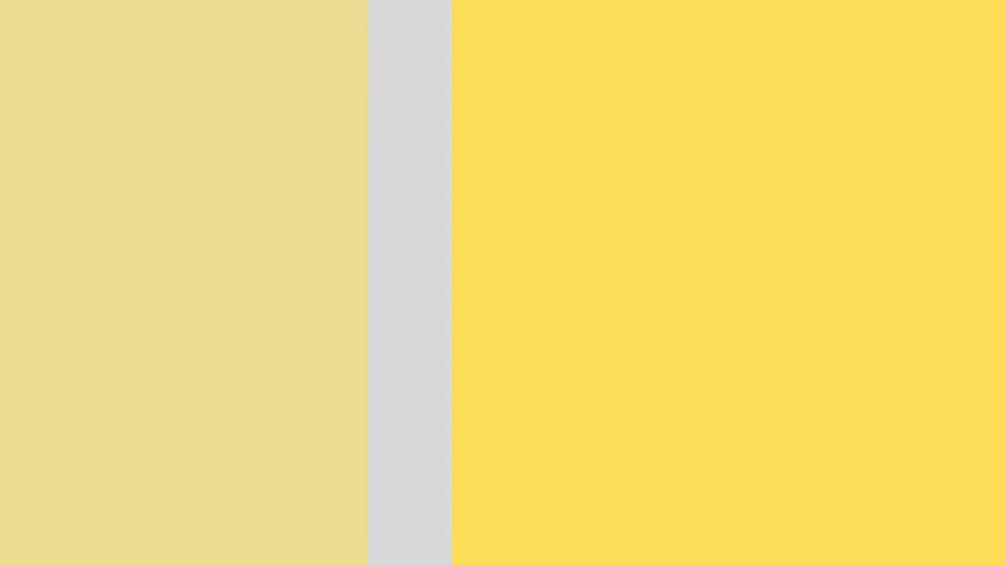